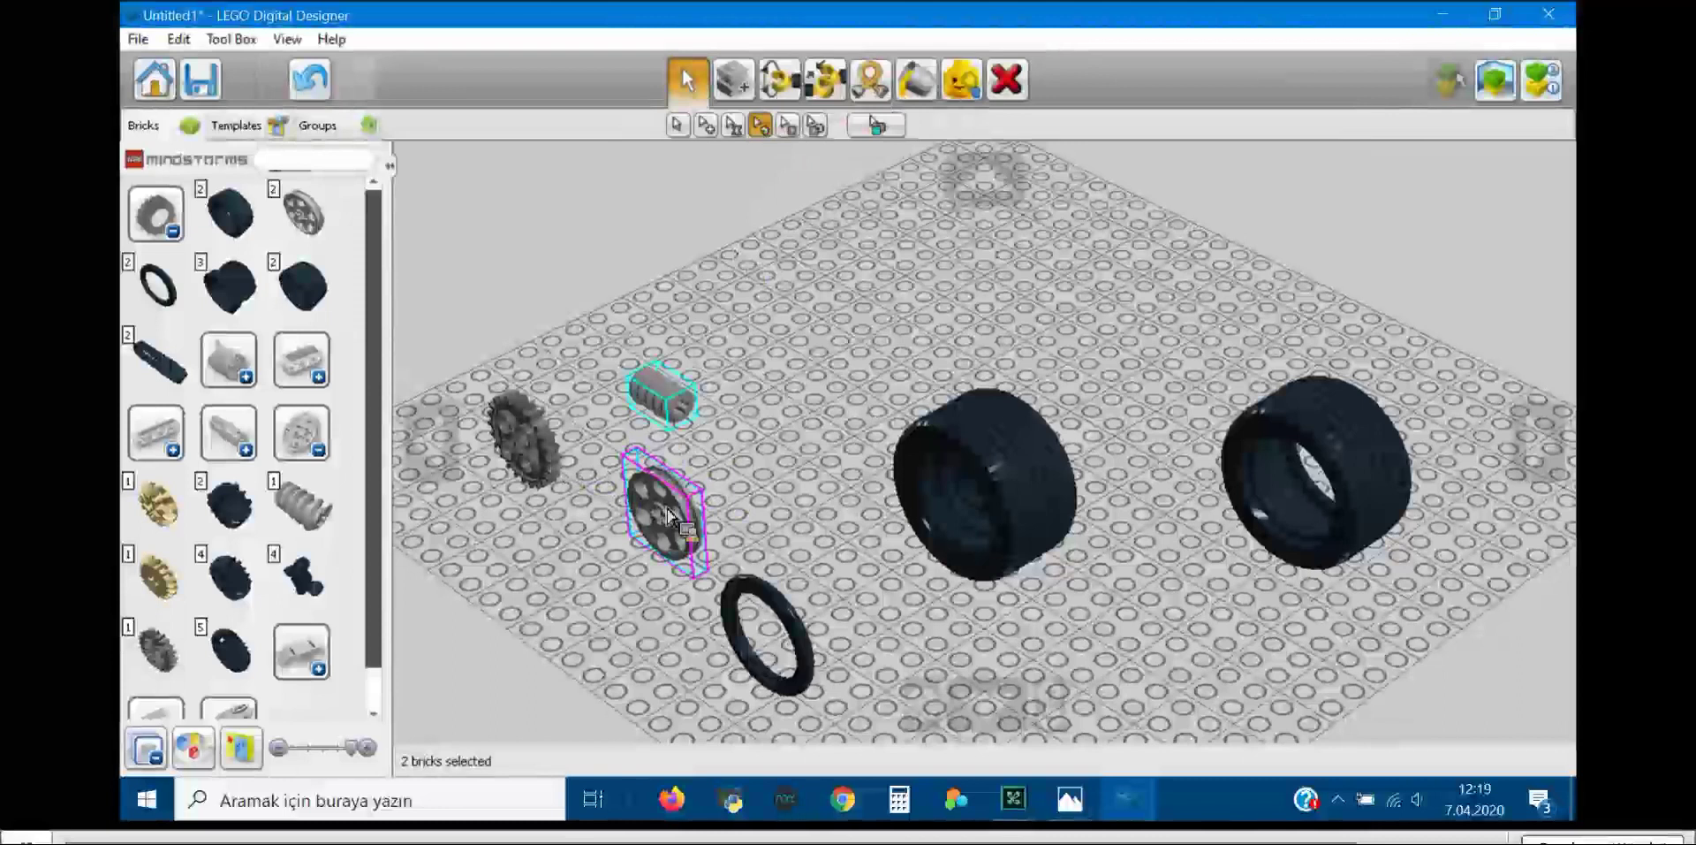
# Step: Select all bricks matching the grey wheel's color, and select both large tires by color and shape
pyautogui.keyDown('shift'); pyautogui.click(678, 513); pyautogui.keyUp('shift')
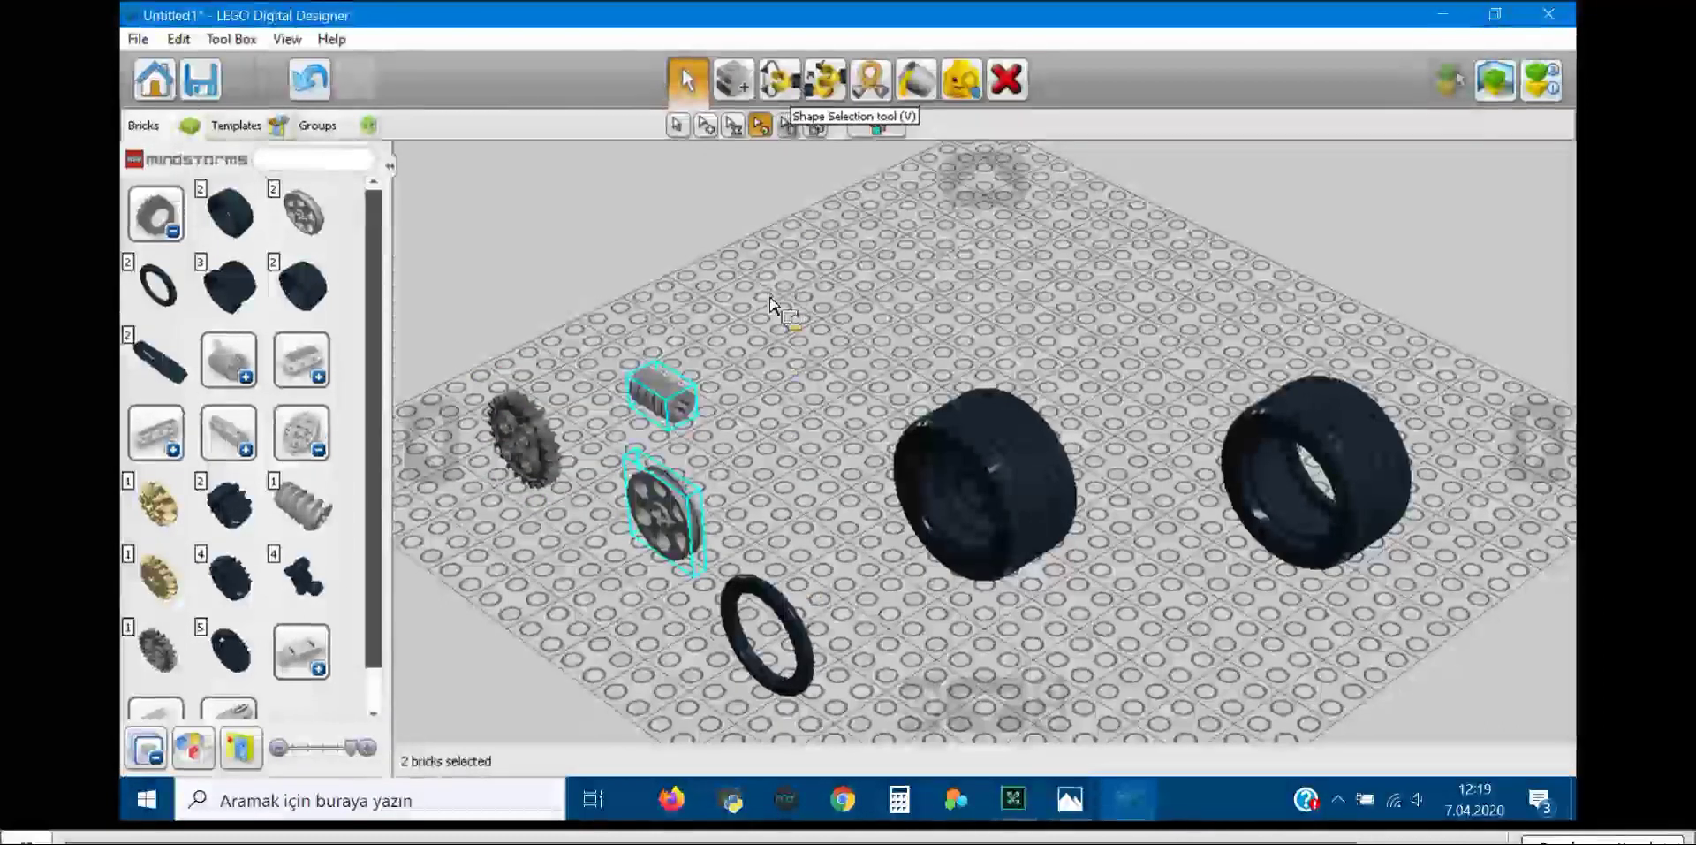
pyautogui.press('v')
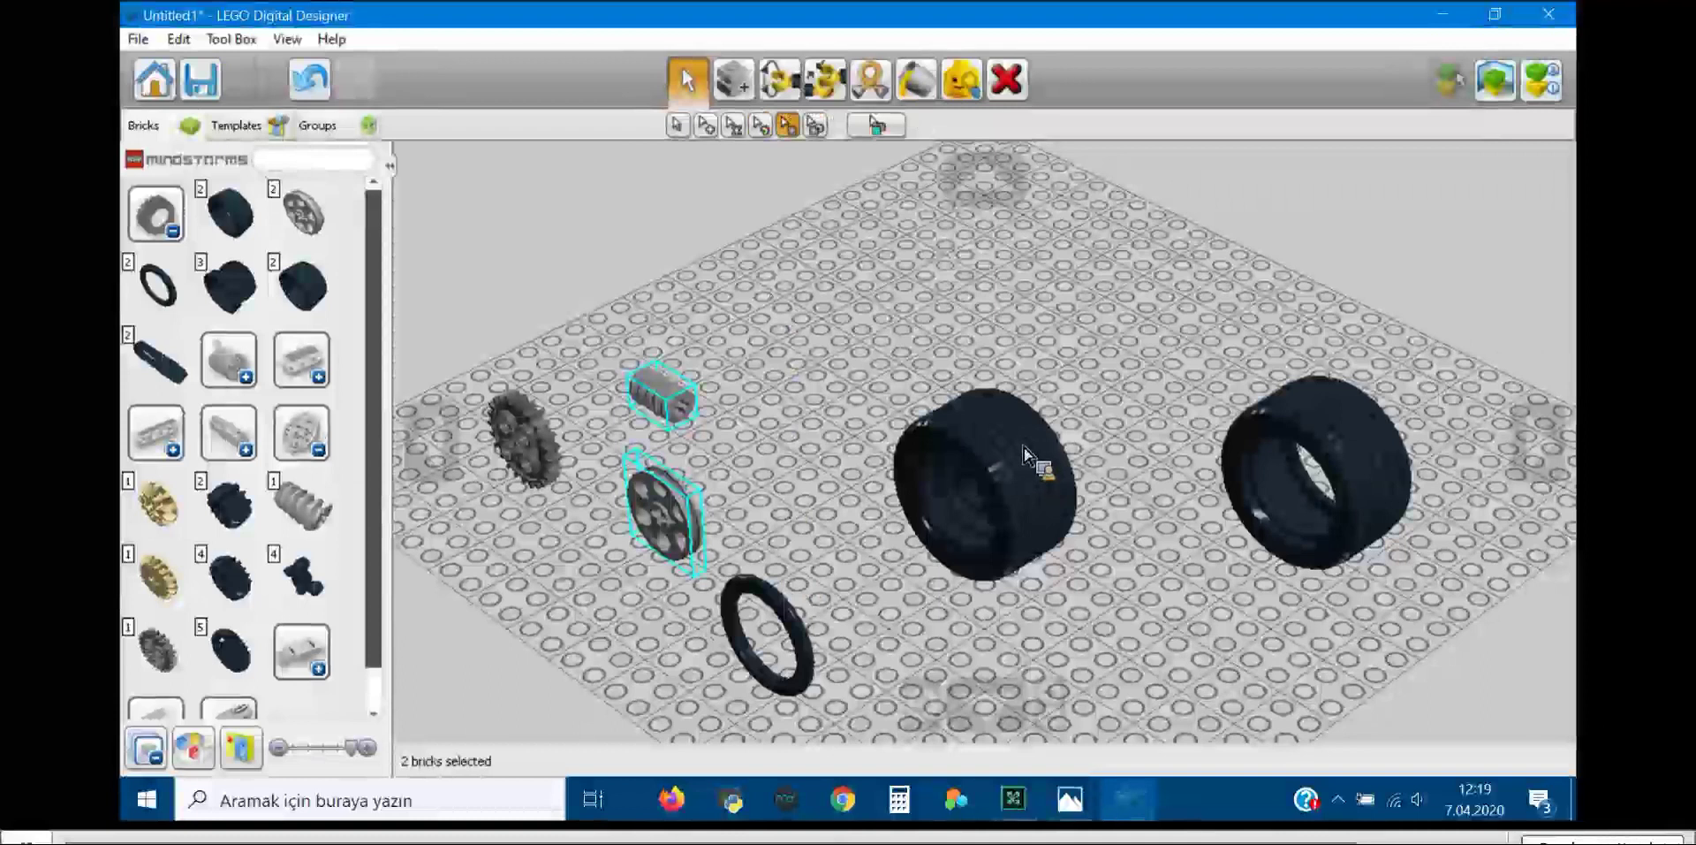
pyautogui.click(1360, 453)
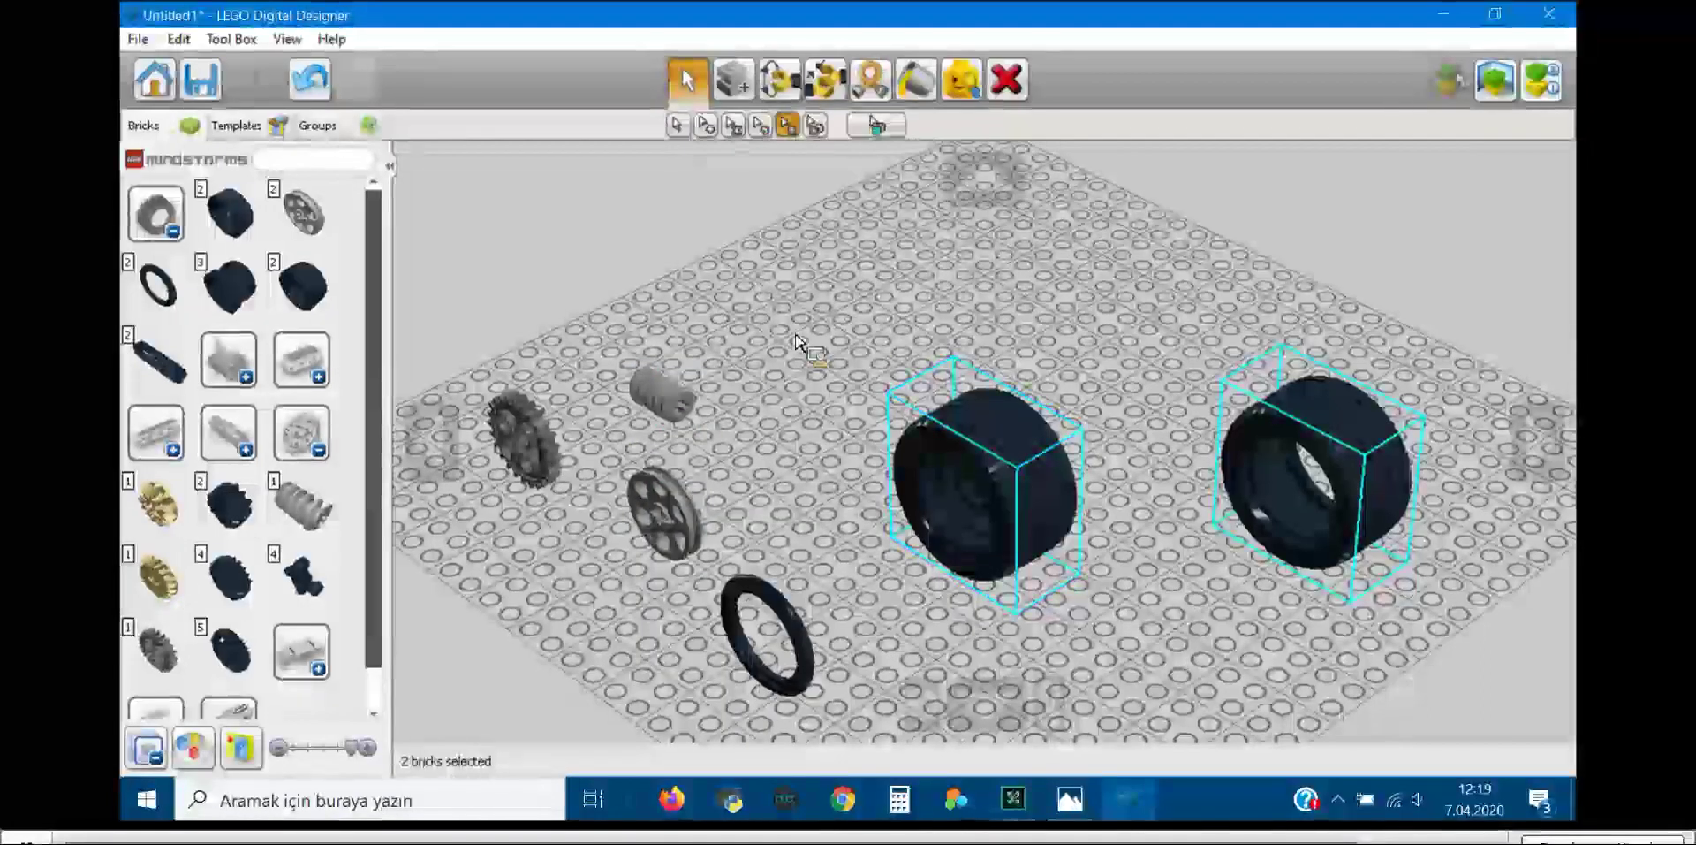
# Step: Add a second grey pulley wheel behind the worm gear, and move both wheels together using a color and shape selection
pyautogui.click(844, 334)
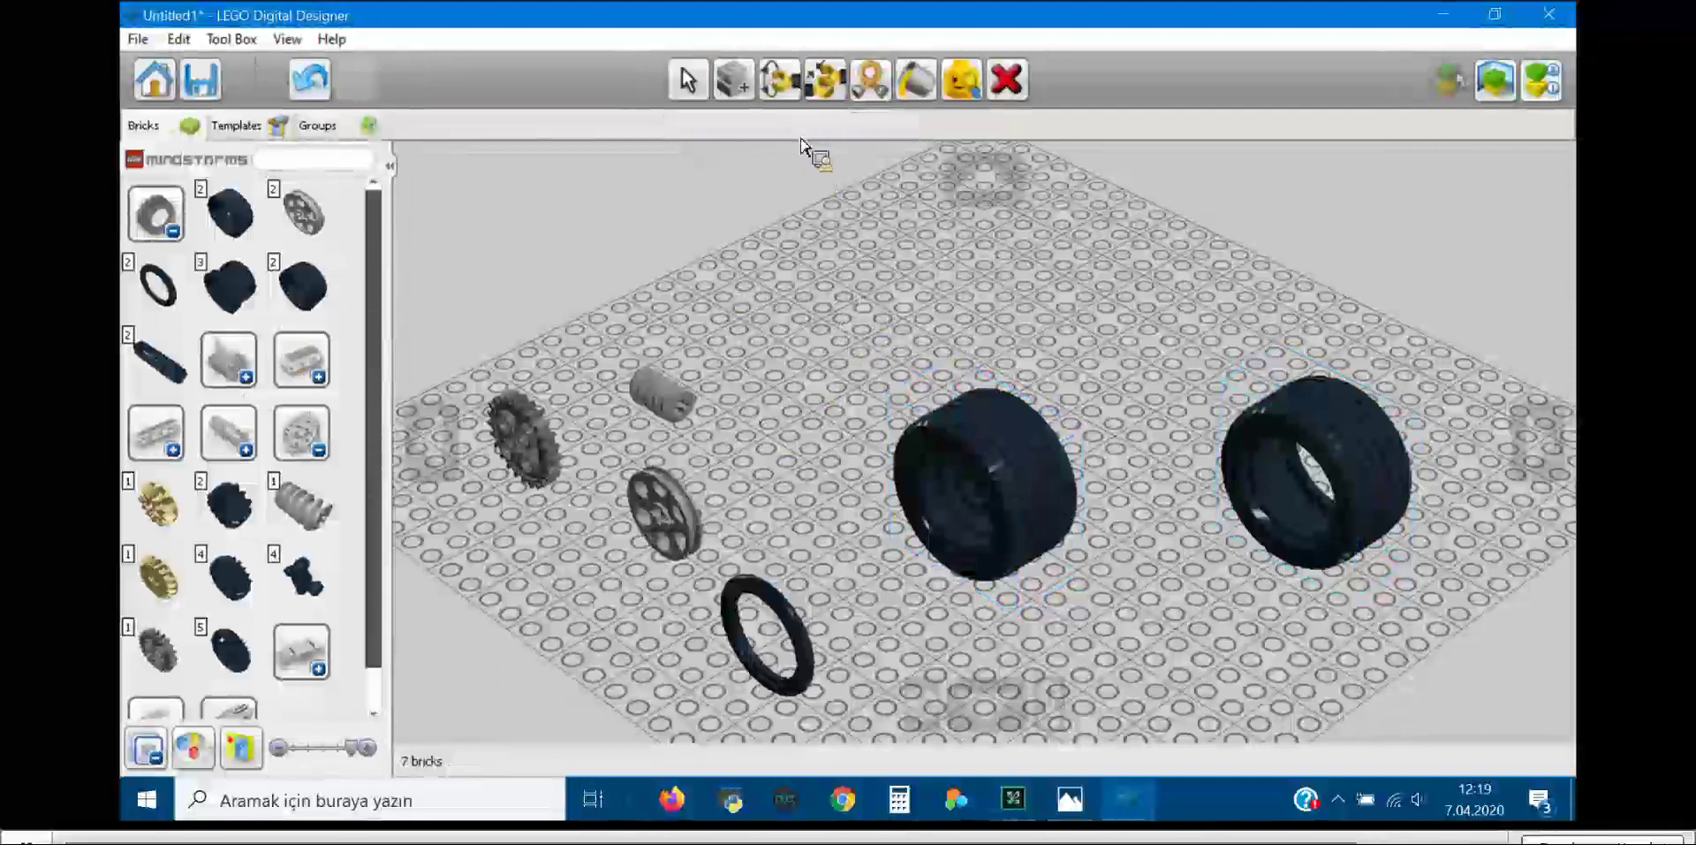
pyautogui.click(831, 307)
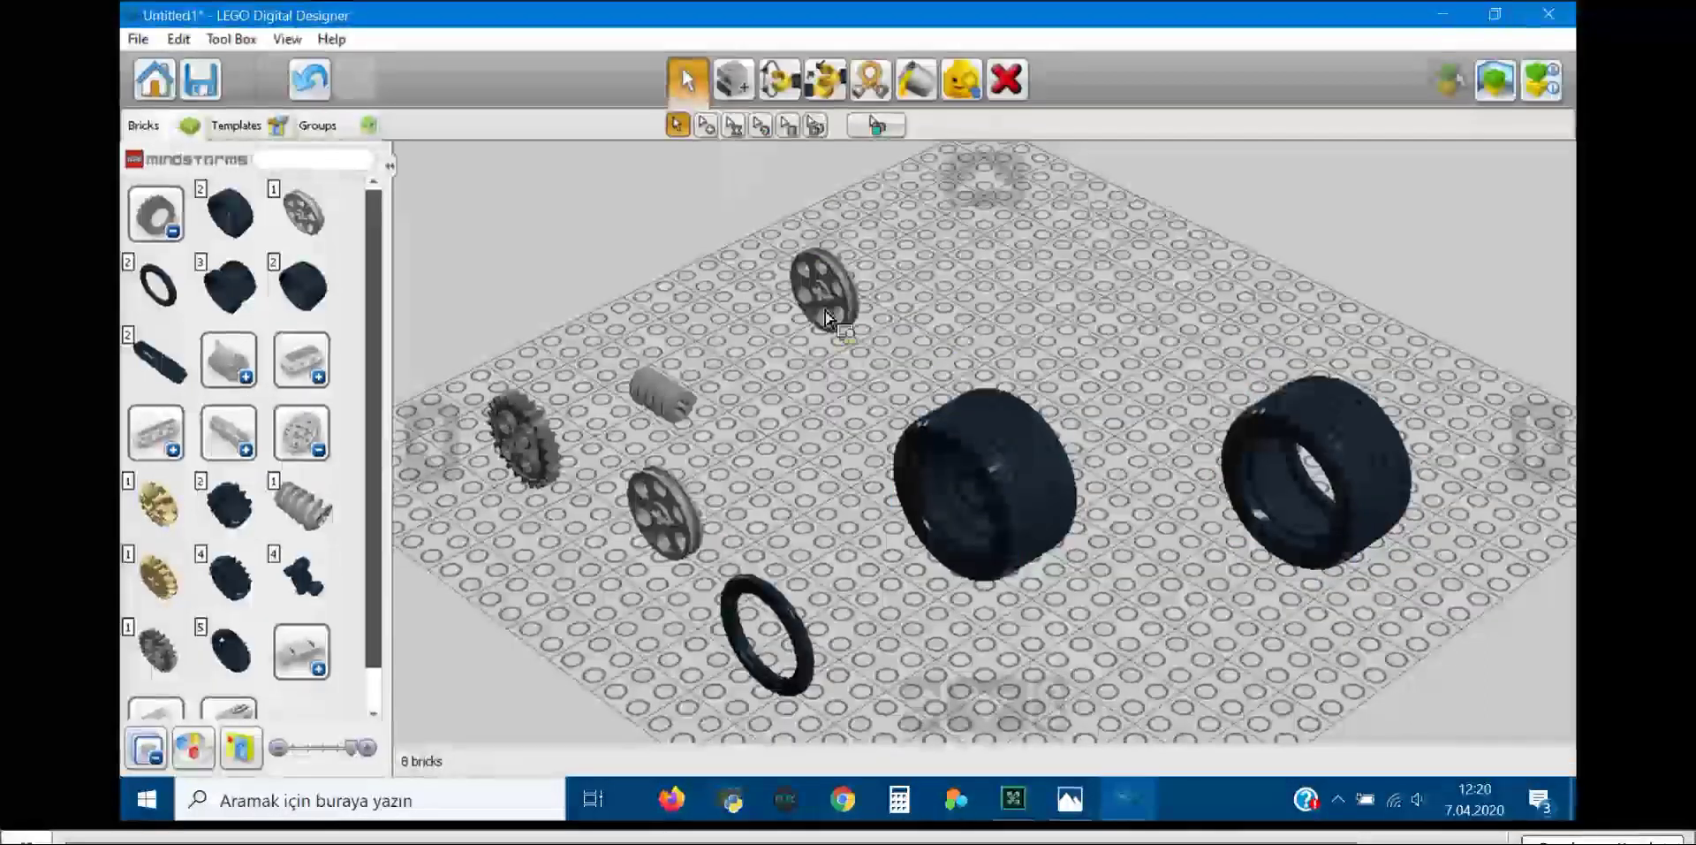
pyautogui.press('v')
pyautogui.click(693, 506)
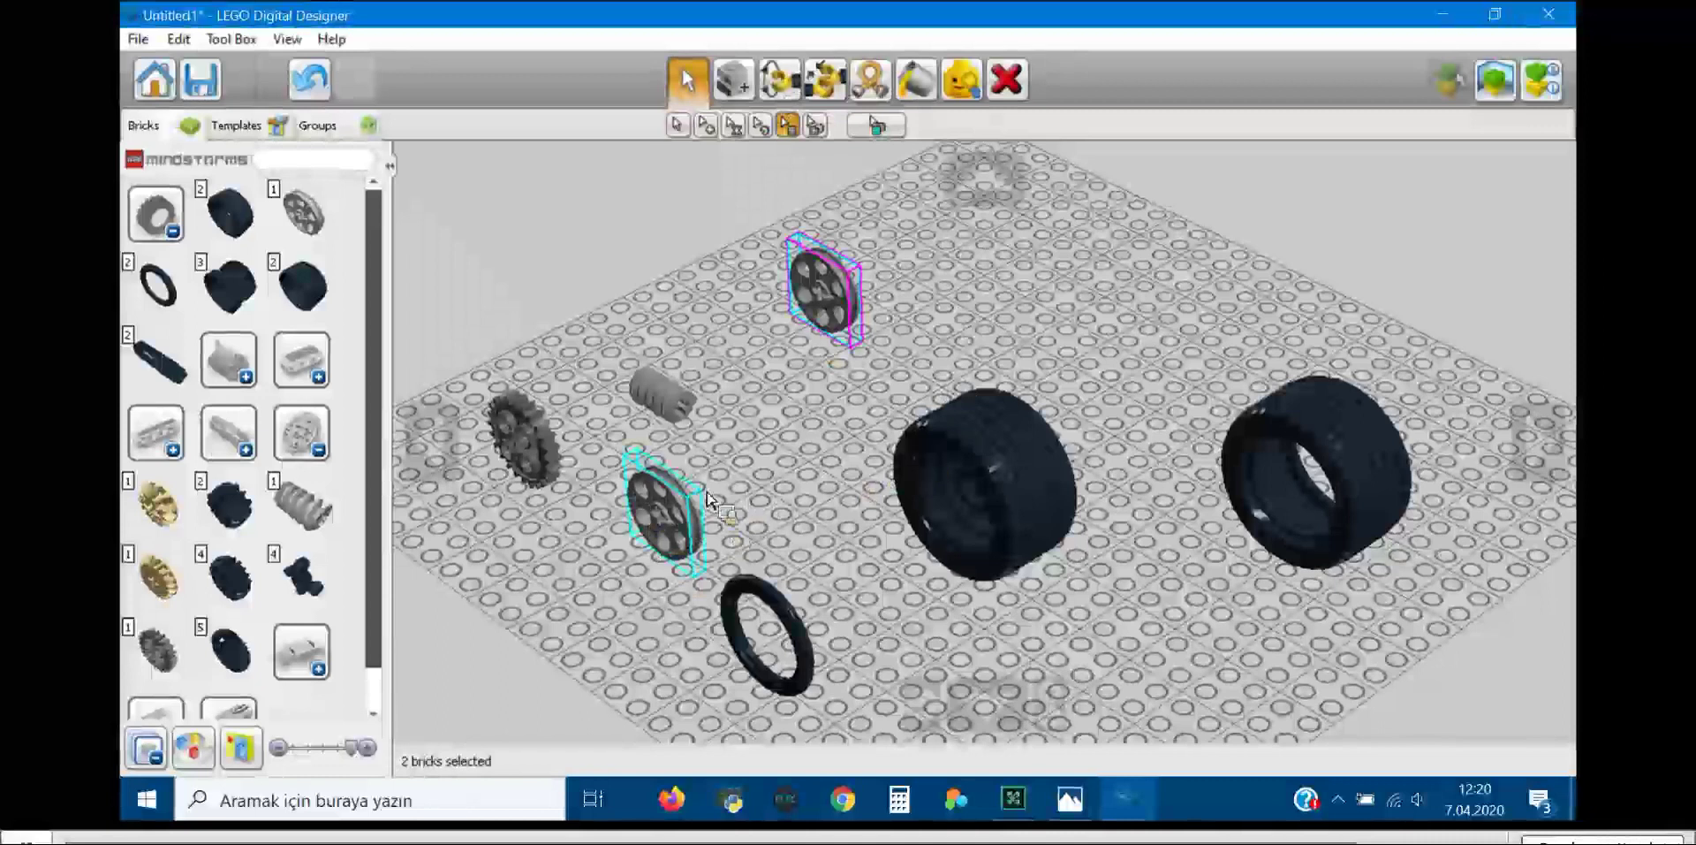
pyautogui.moveTo(1065, 248); pyautogui.dragTo(824, 133)
pyautogui.hotkey('ctrl', 'z')
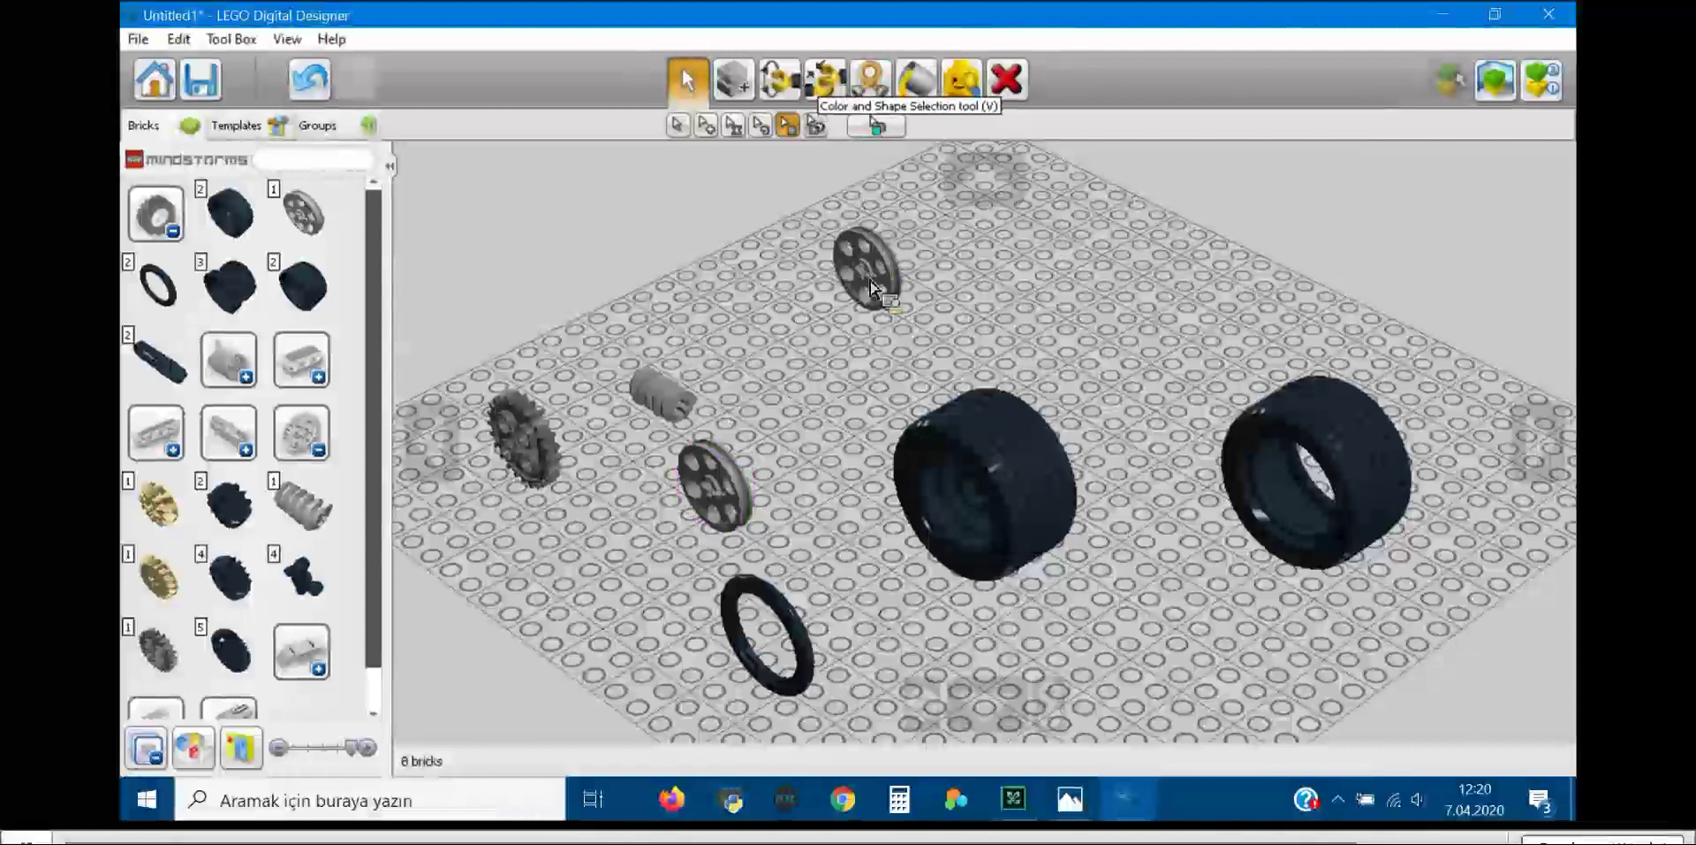
# Step: Select both large tires by shape, invert the selection repeatedly, and clear it
pyautogui.click(816, 125)
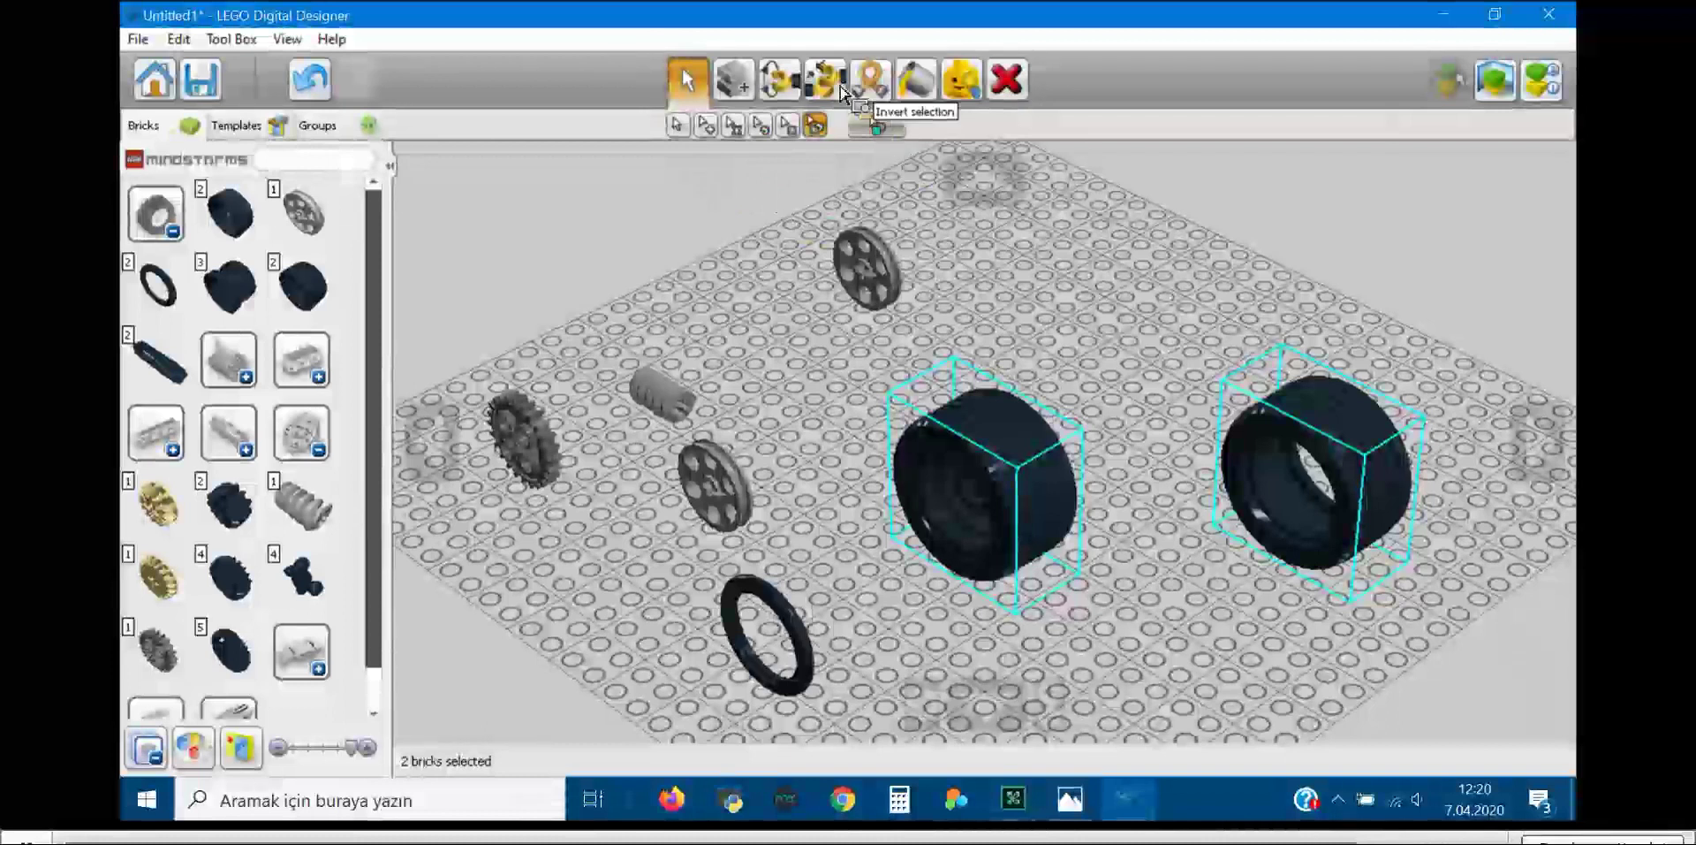
pyautogui.click(888, 130)
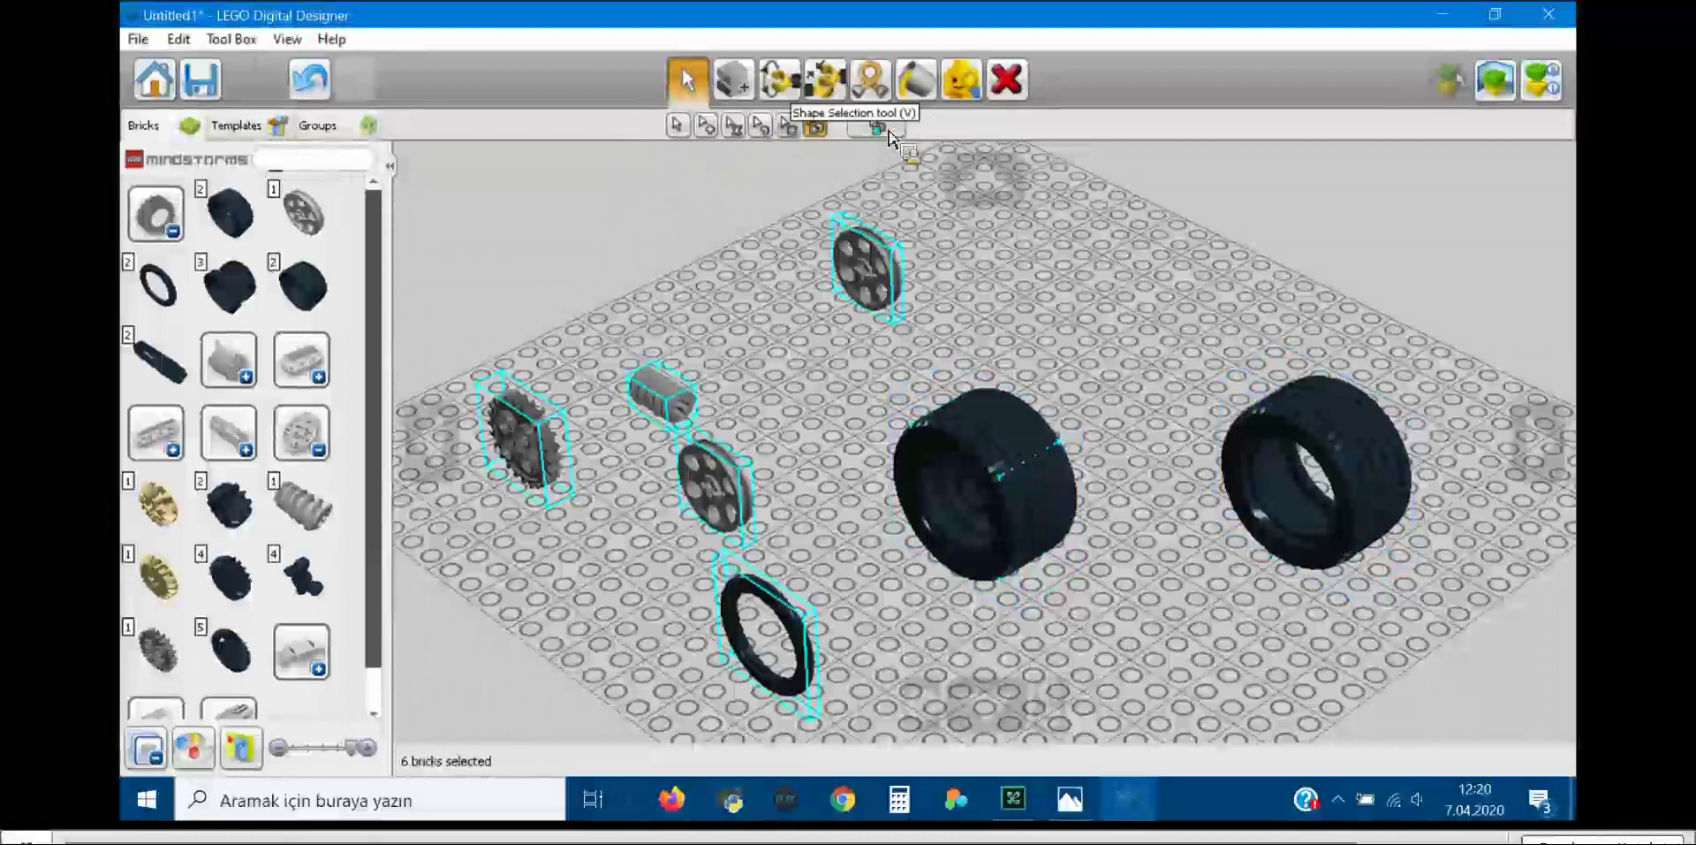
pyautogui.click(888, 130)
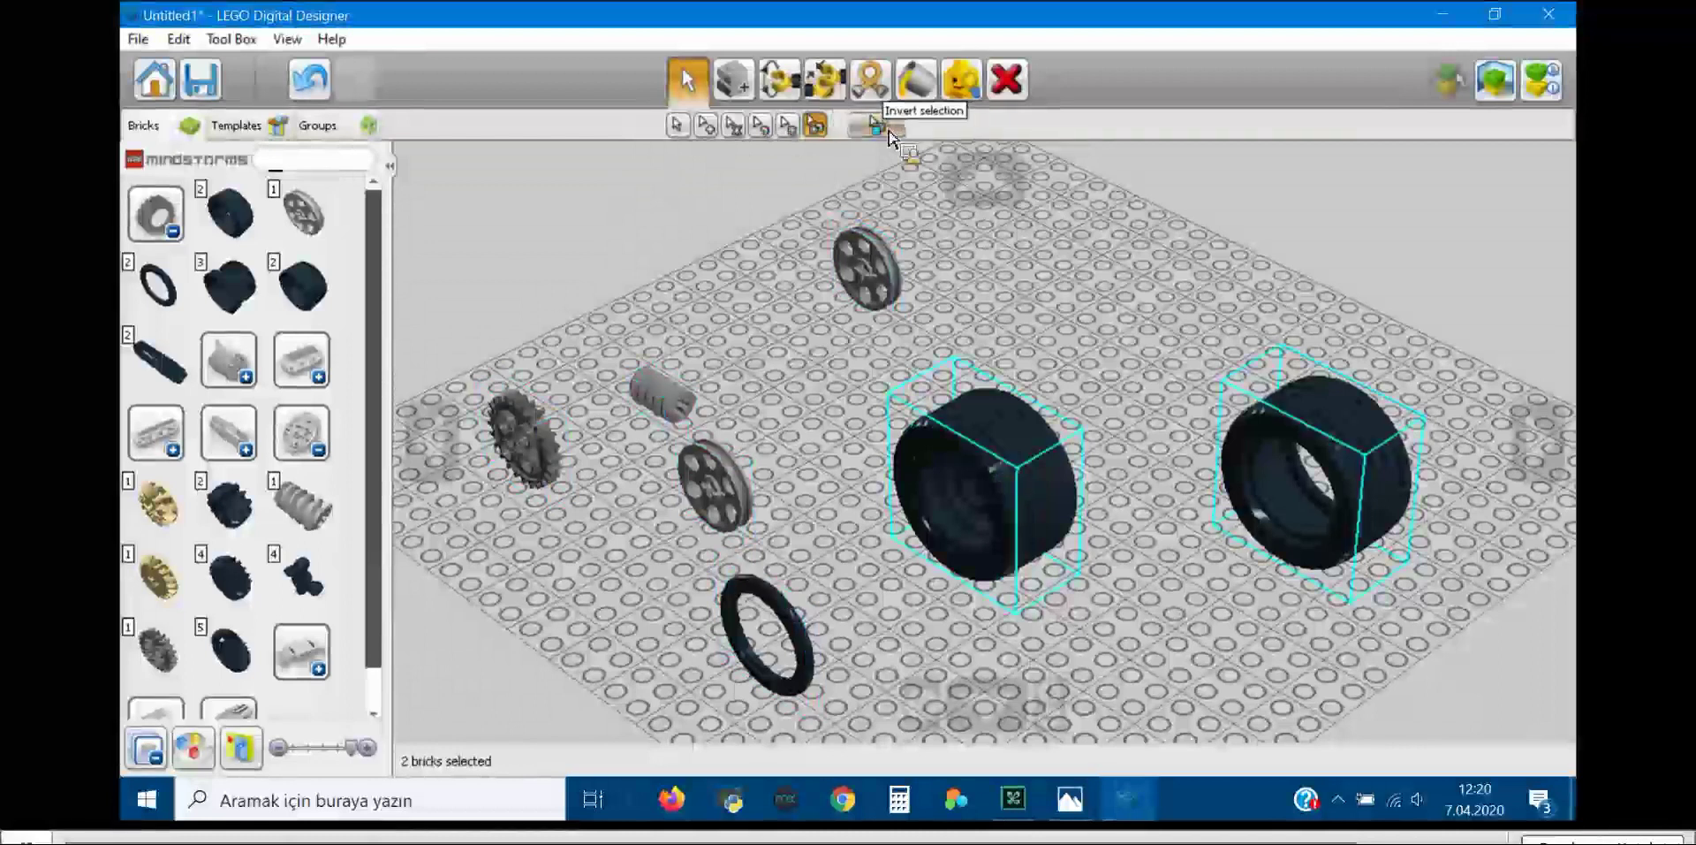
pyautogui.click(886, 130)
pyautogui.hotkey('ctrl', 'i')
pyautogui.click(879, 129)
pyautogui.click(882, 131)
pyautogui.click(865, 219)
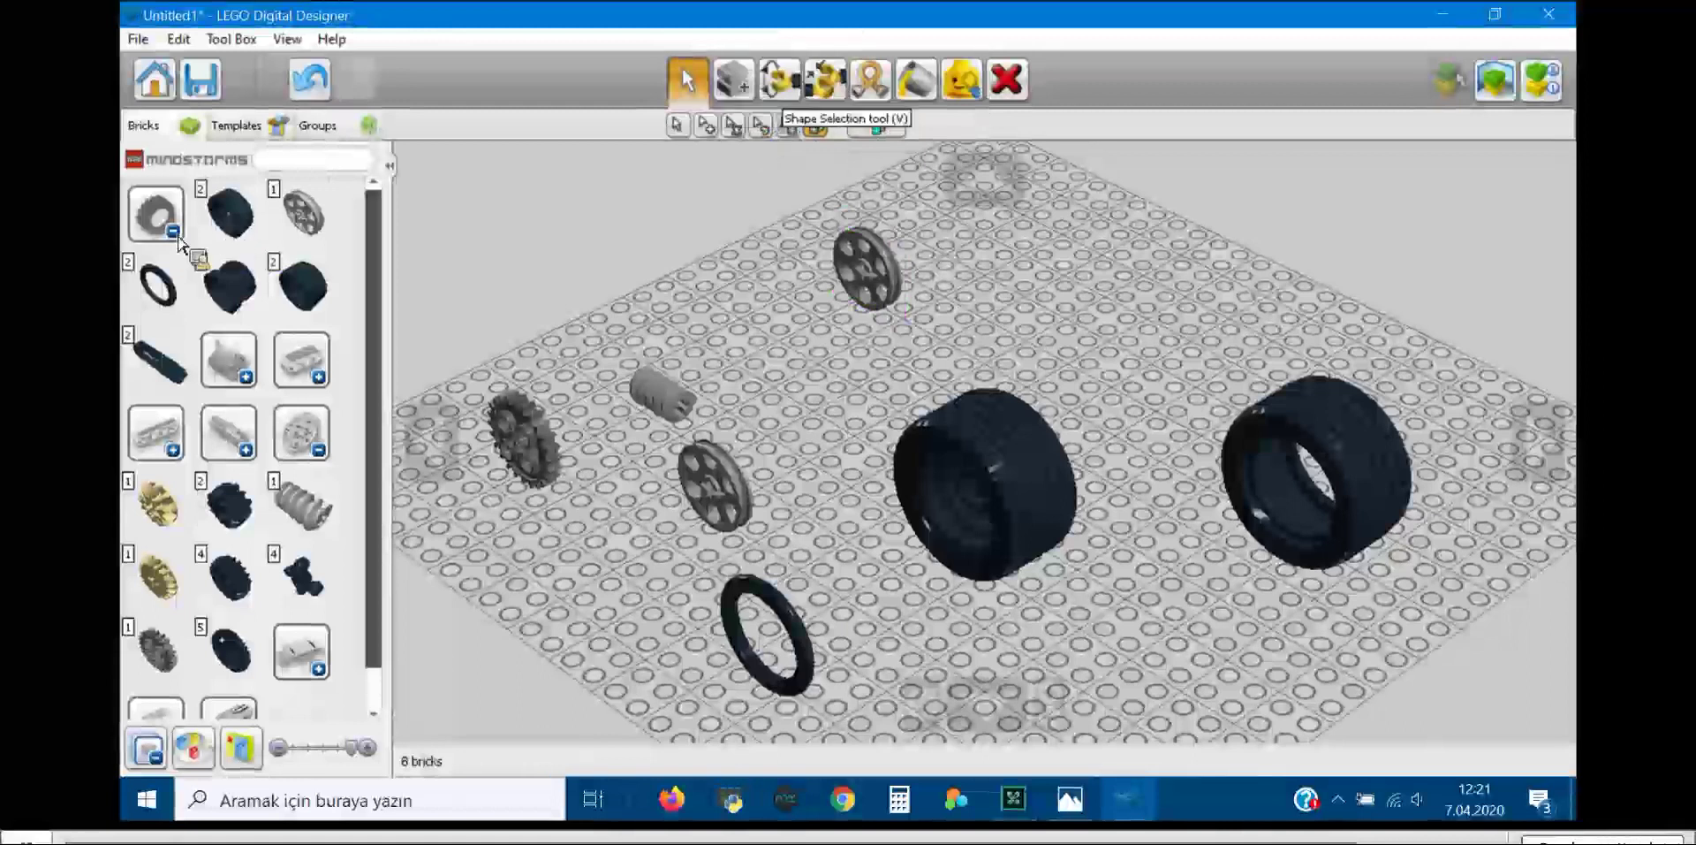
pyautogui.click(733, 79)
pyautogui.scroll(-2, 256, 265)
pyautogui.click(733, 80)
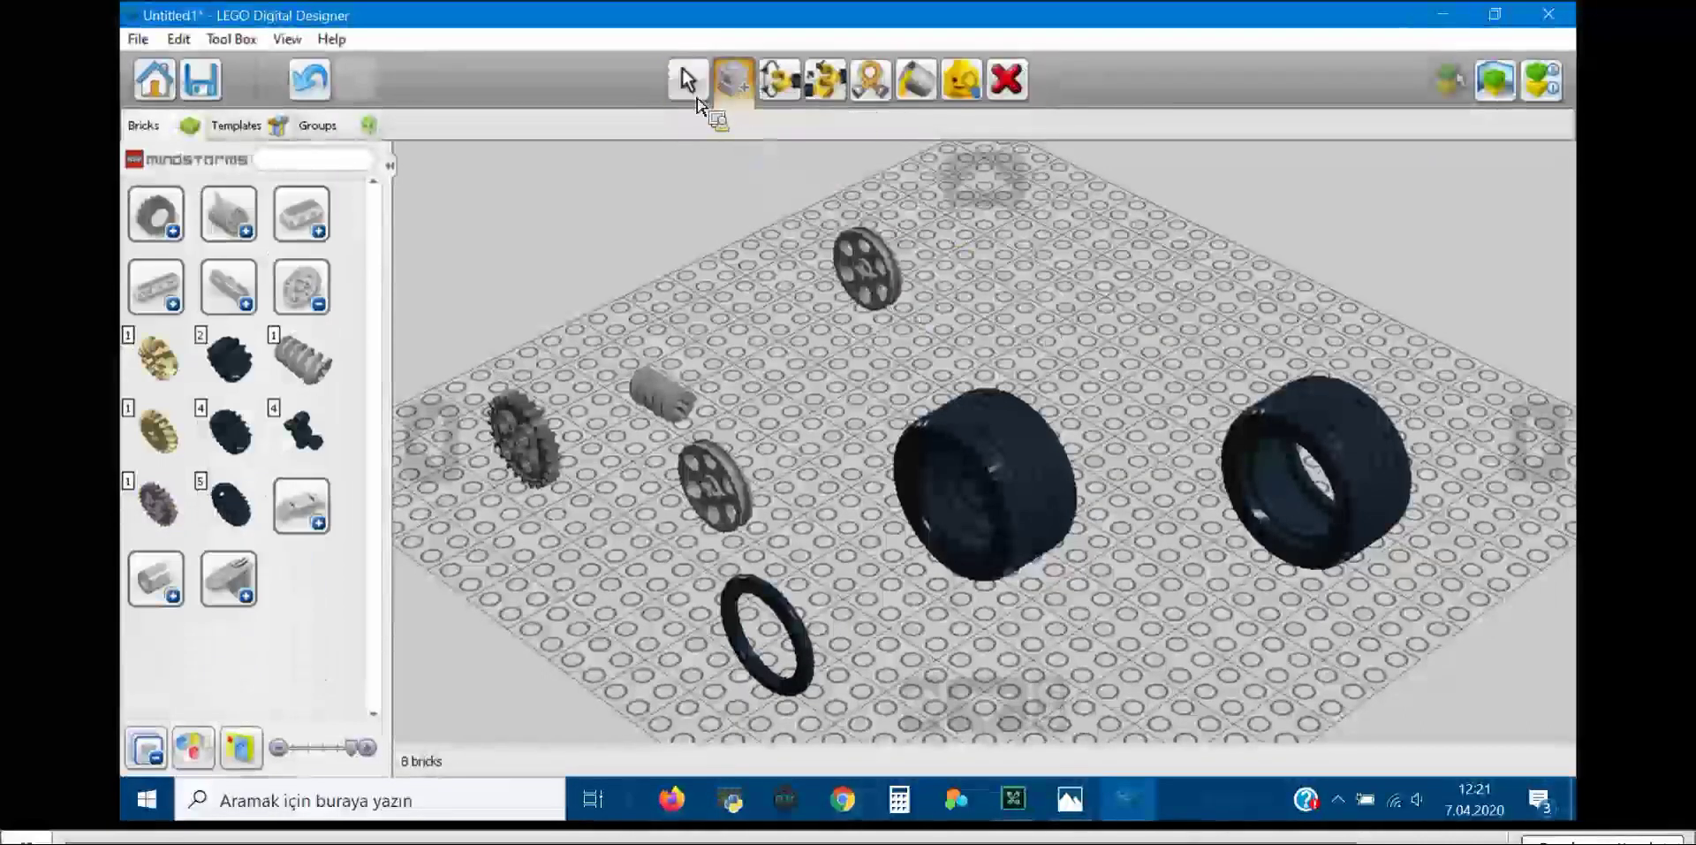
pyautogui.click(841, 214)
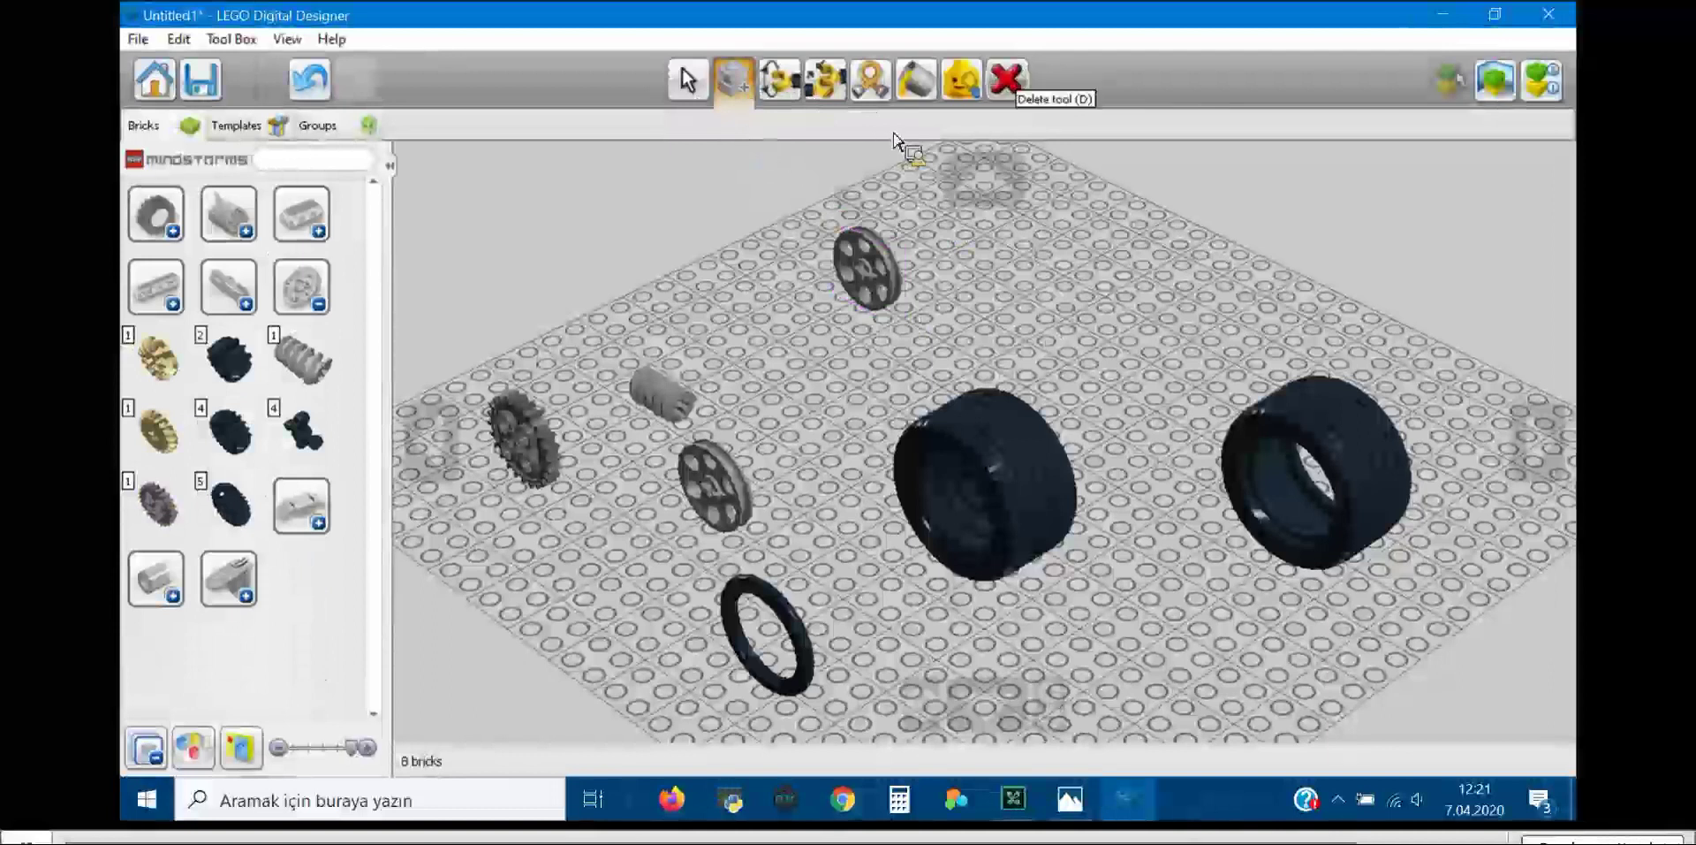
# Step: Select all bricks on the baseplate and delete them
pyautogui.click(687, 79)
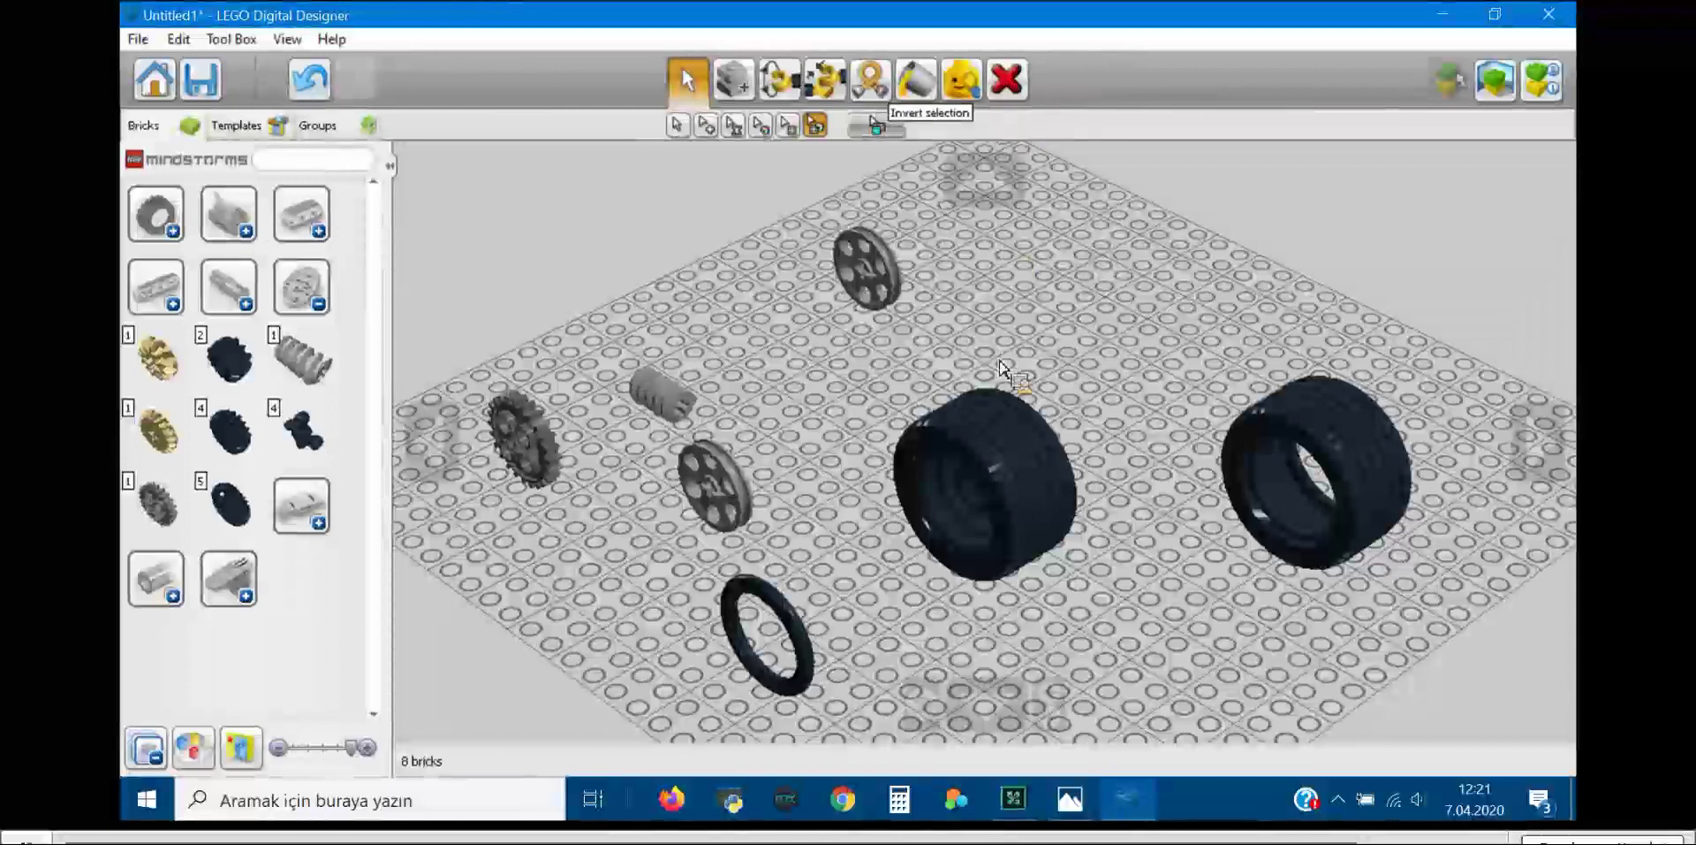
pyautogui.hotkey('ctrl', 'a')
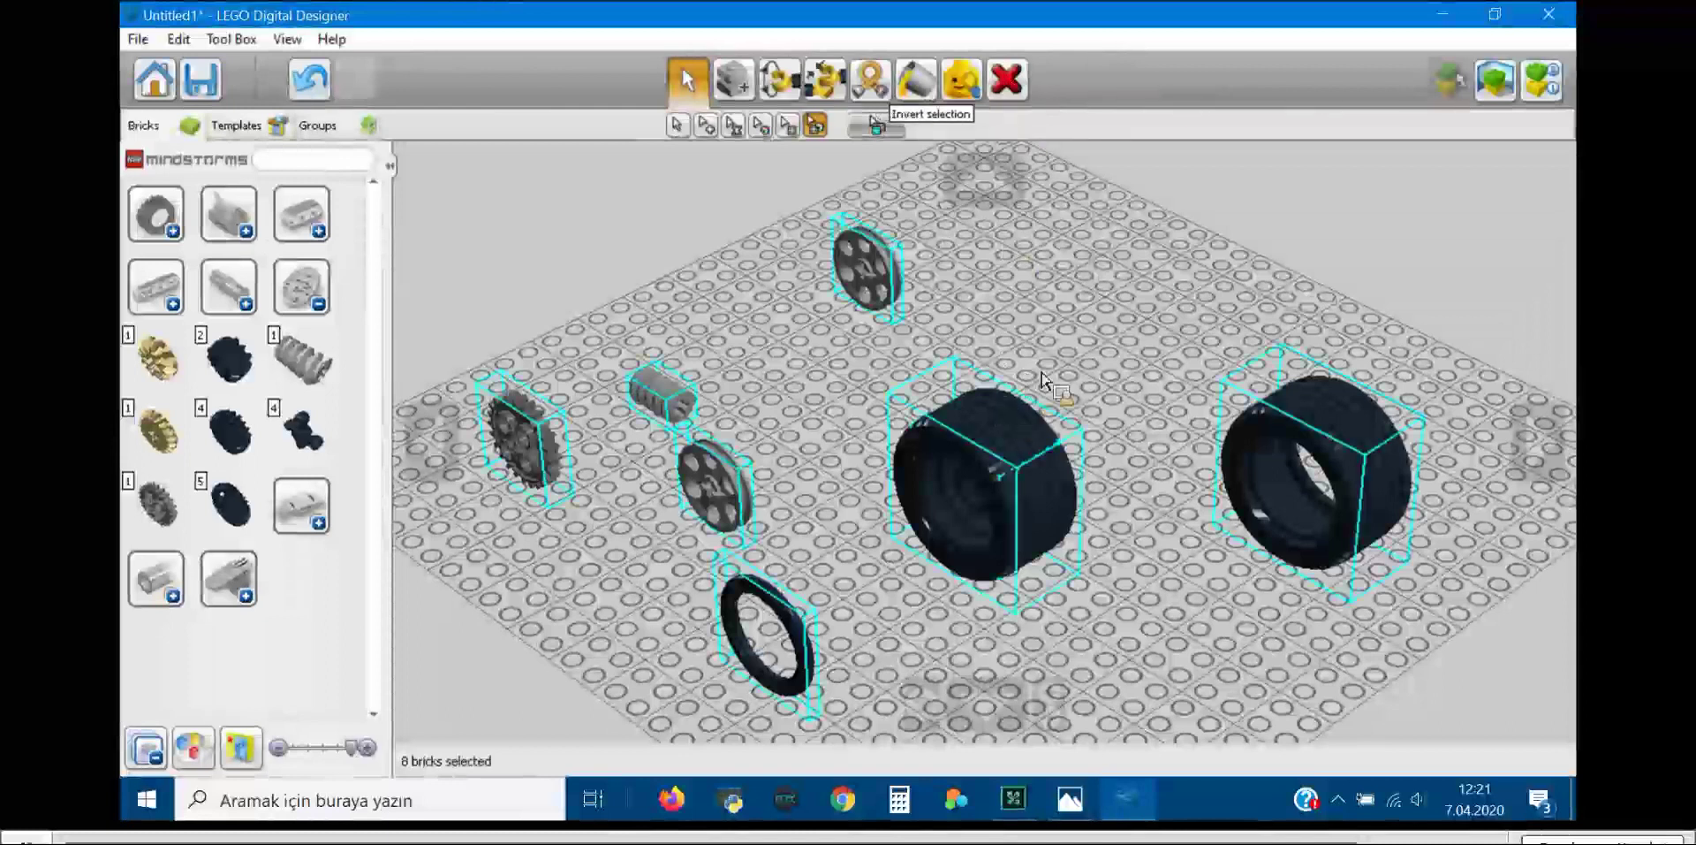
pyautogui.click(1007, 80)
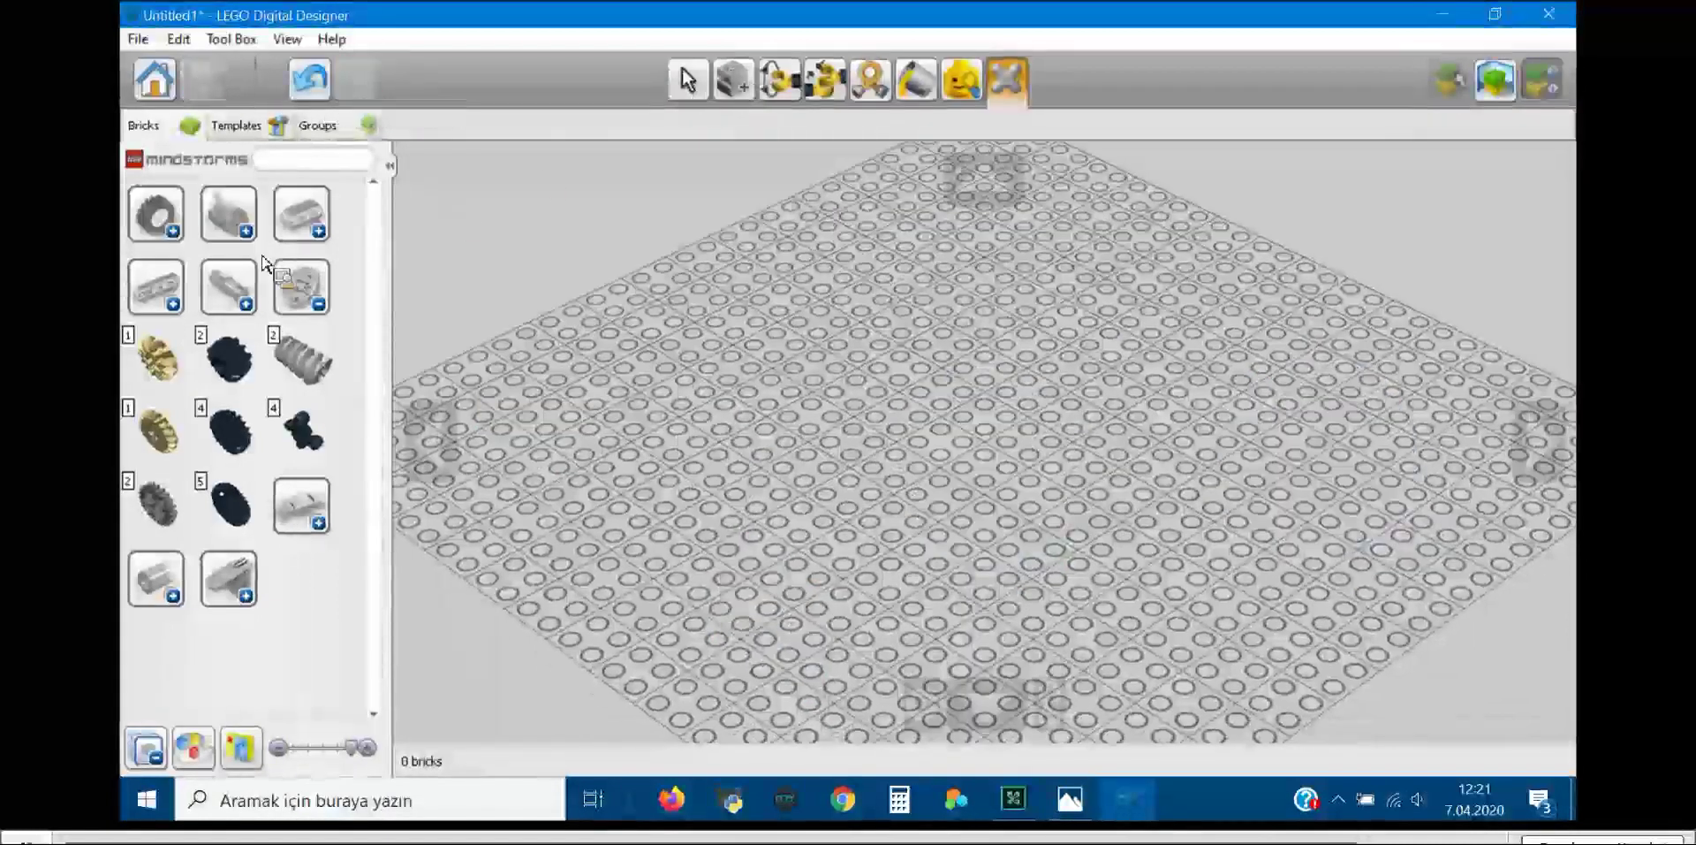
# Step: Expand the tire and electronics brick categories, and place two MS 2013 ENGINE motors side by side on the empty baseplate
pyautogui.press('v')
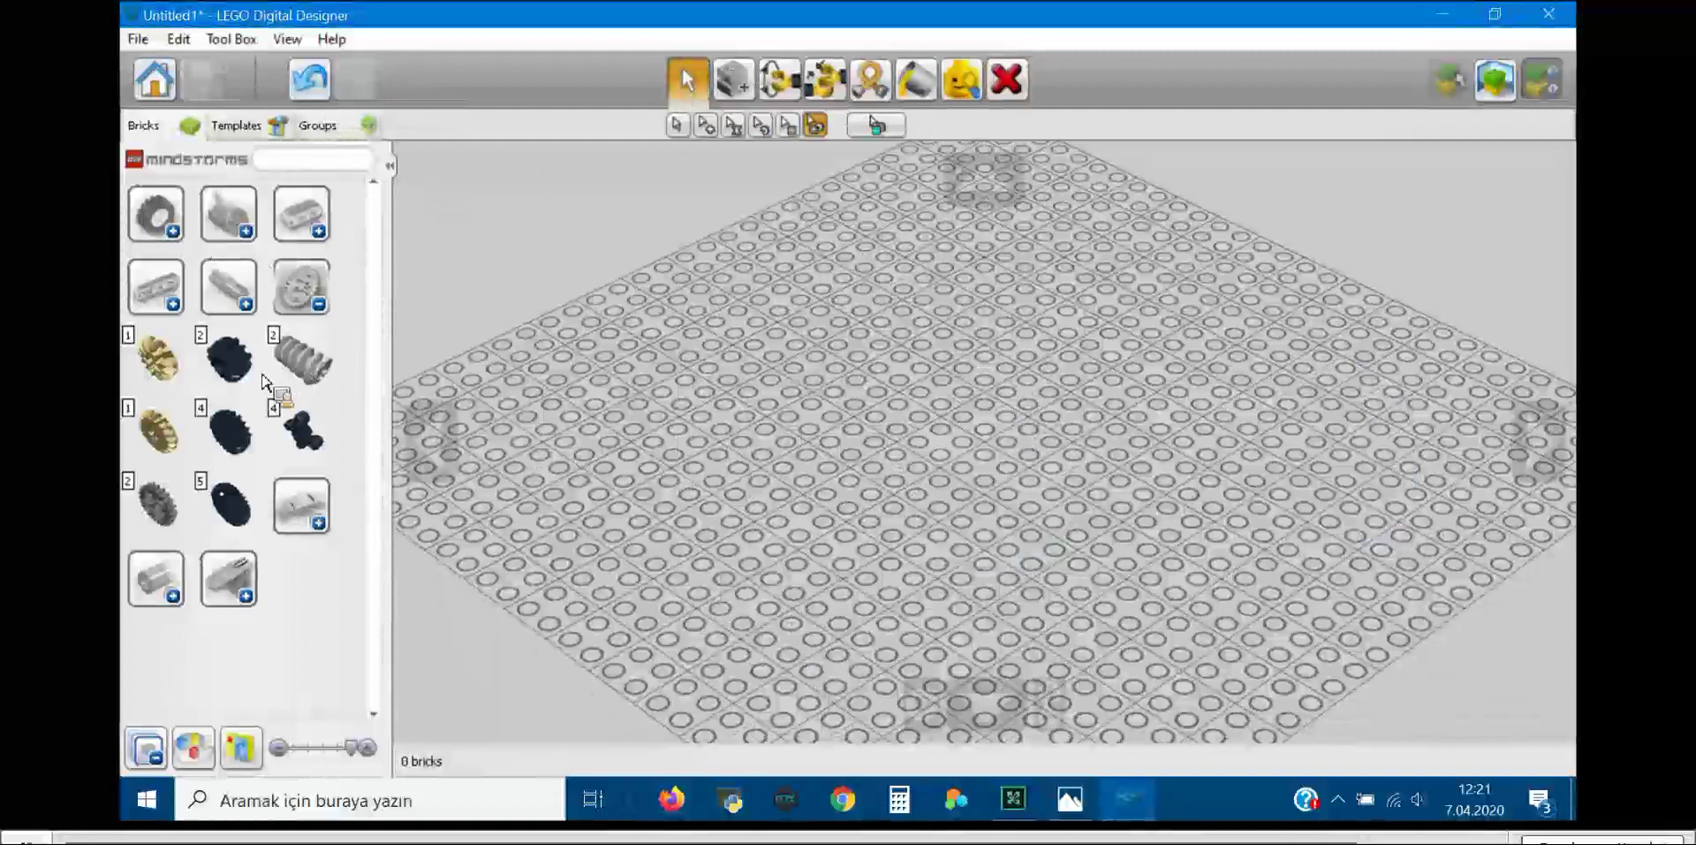
pyautogui.click(302, 286)
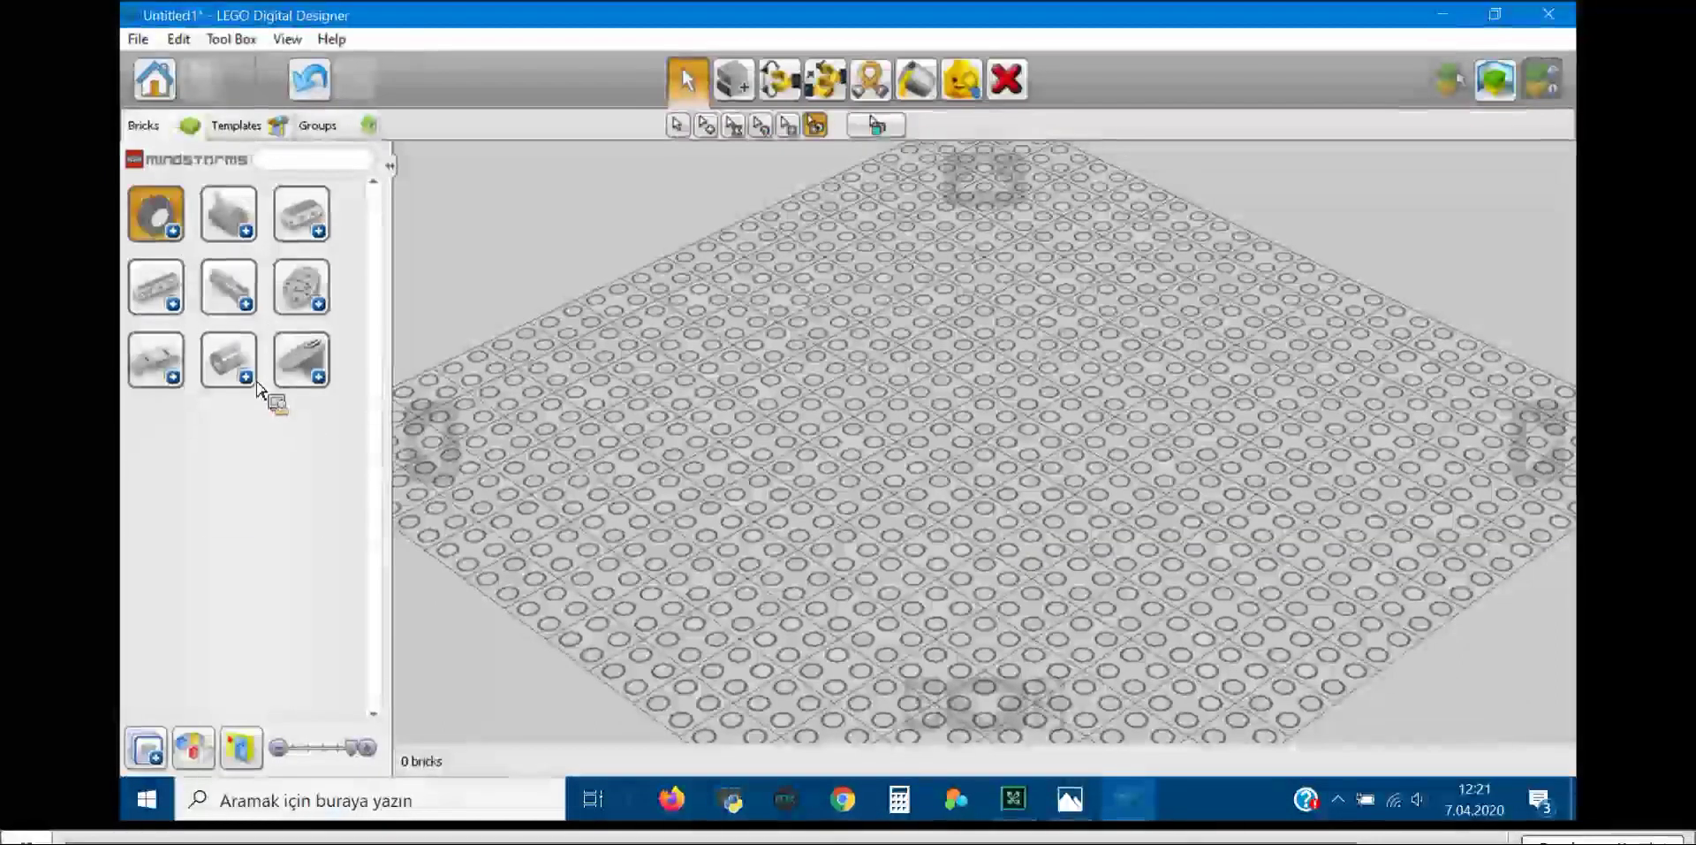
pyautogui.click(155, 214)
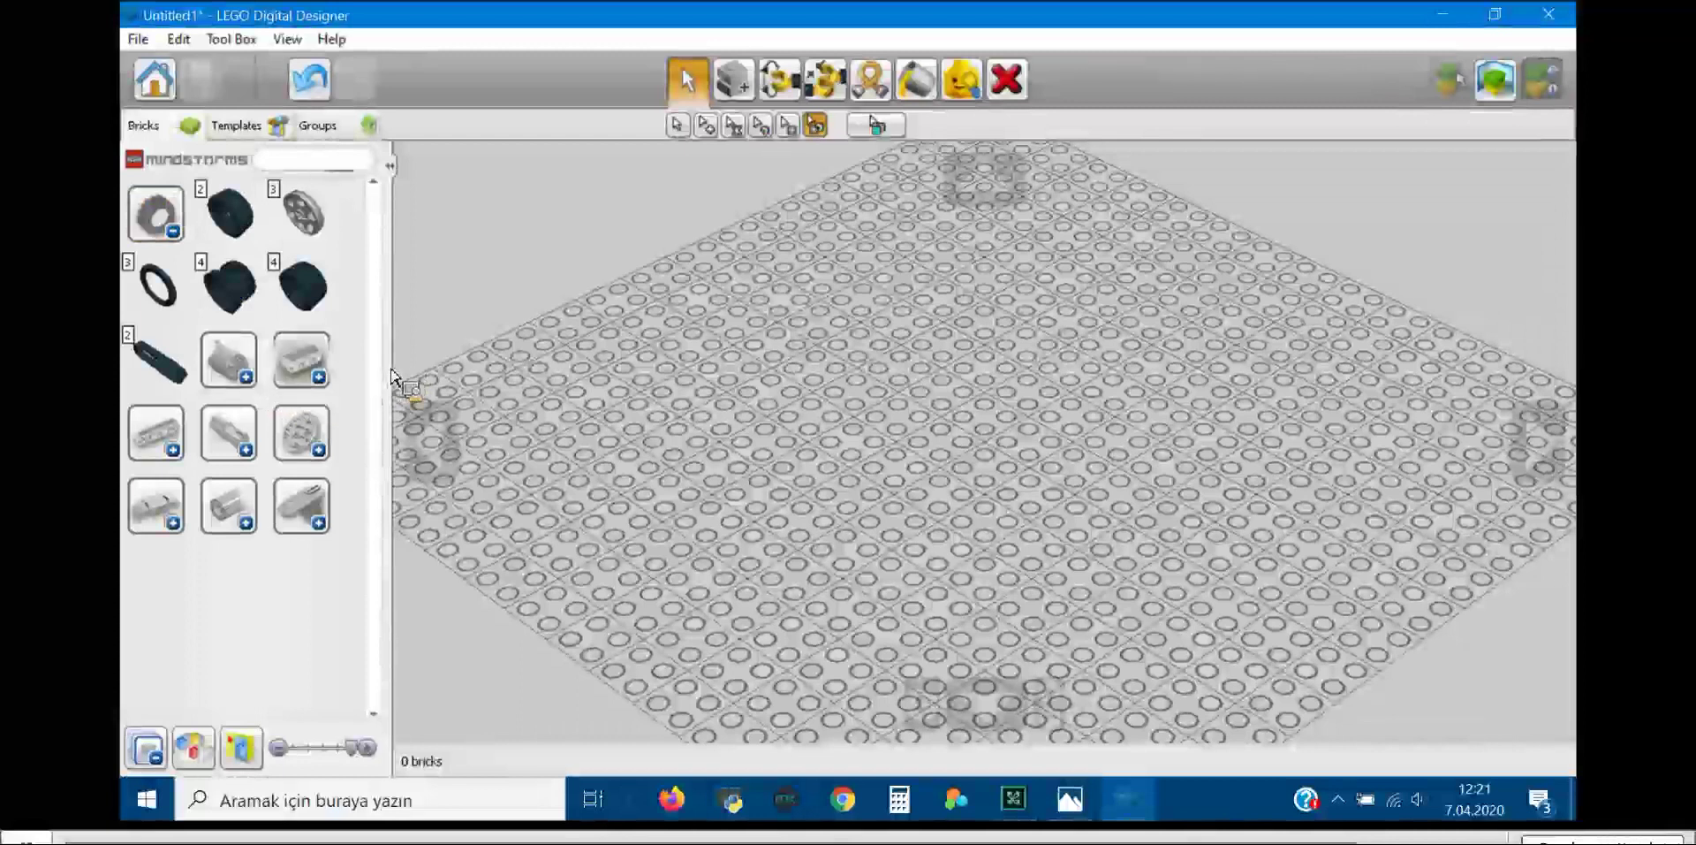
pyautogui.click(229, 359)
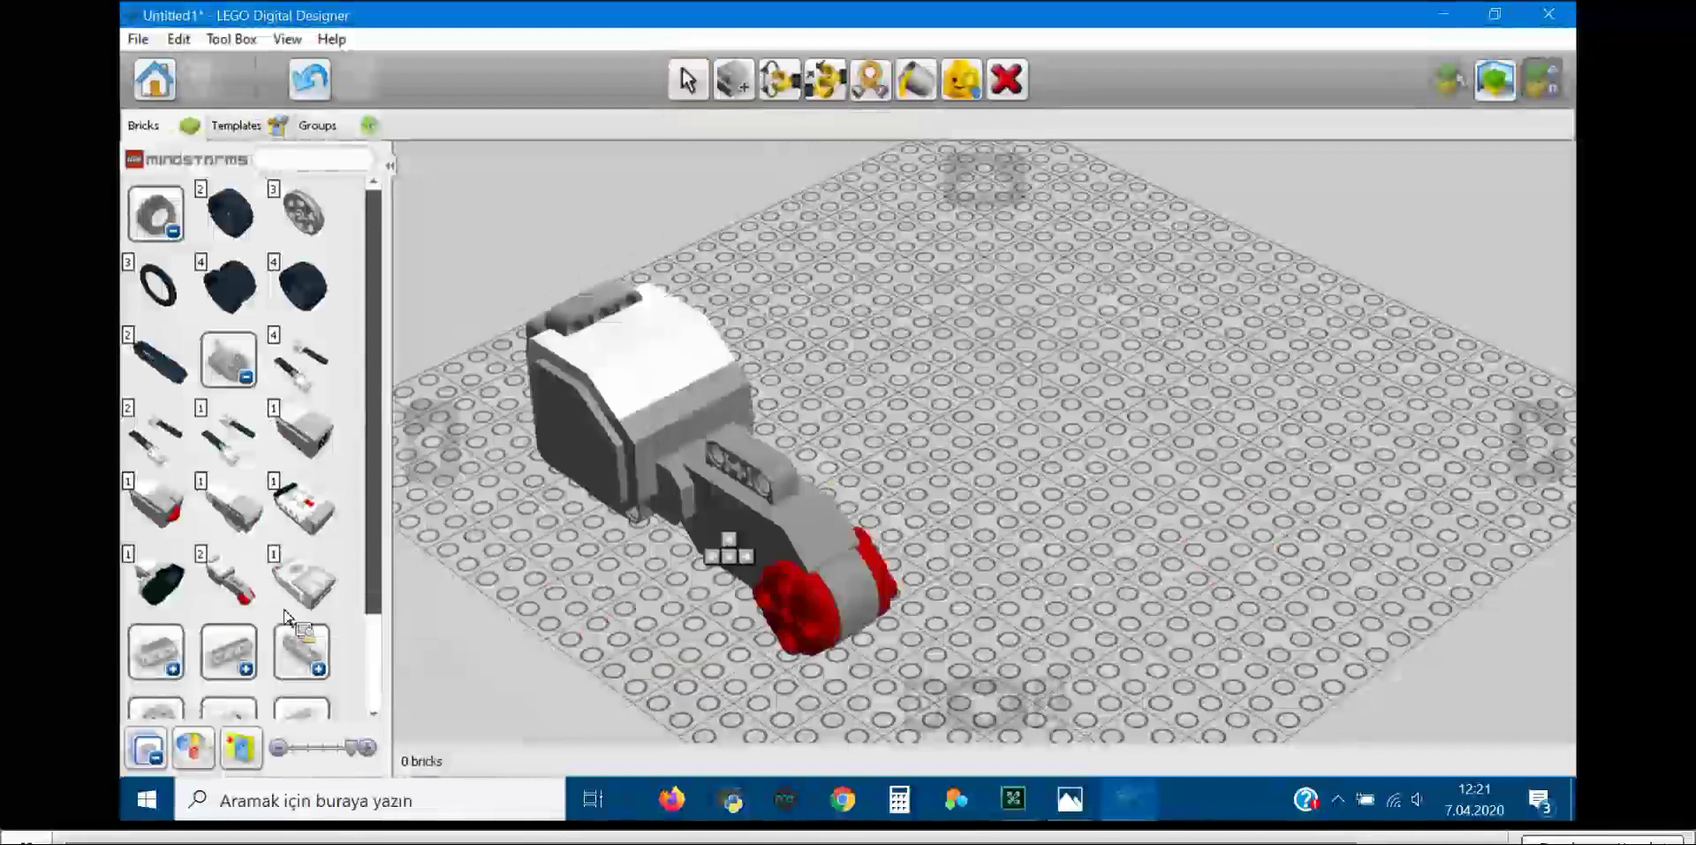
pyautogui.click(1074, 440)
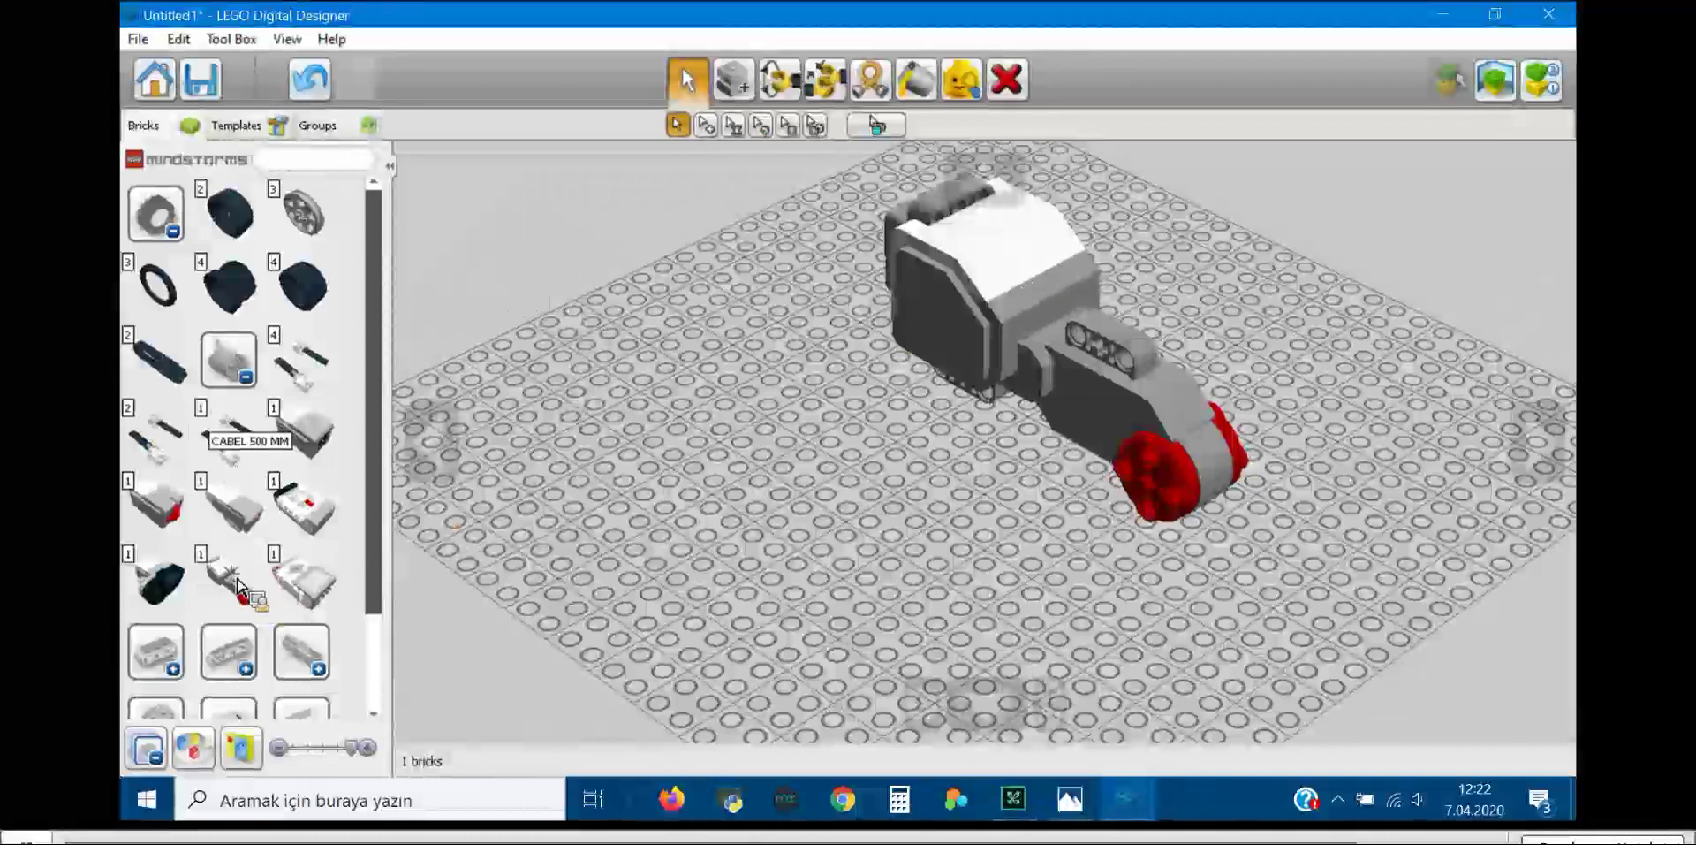
pyautogui.click(998, 371)
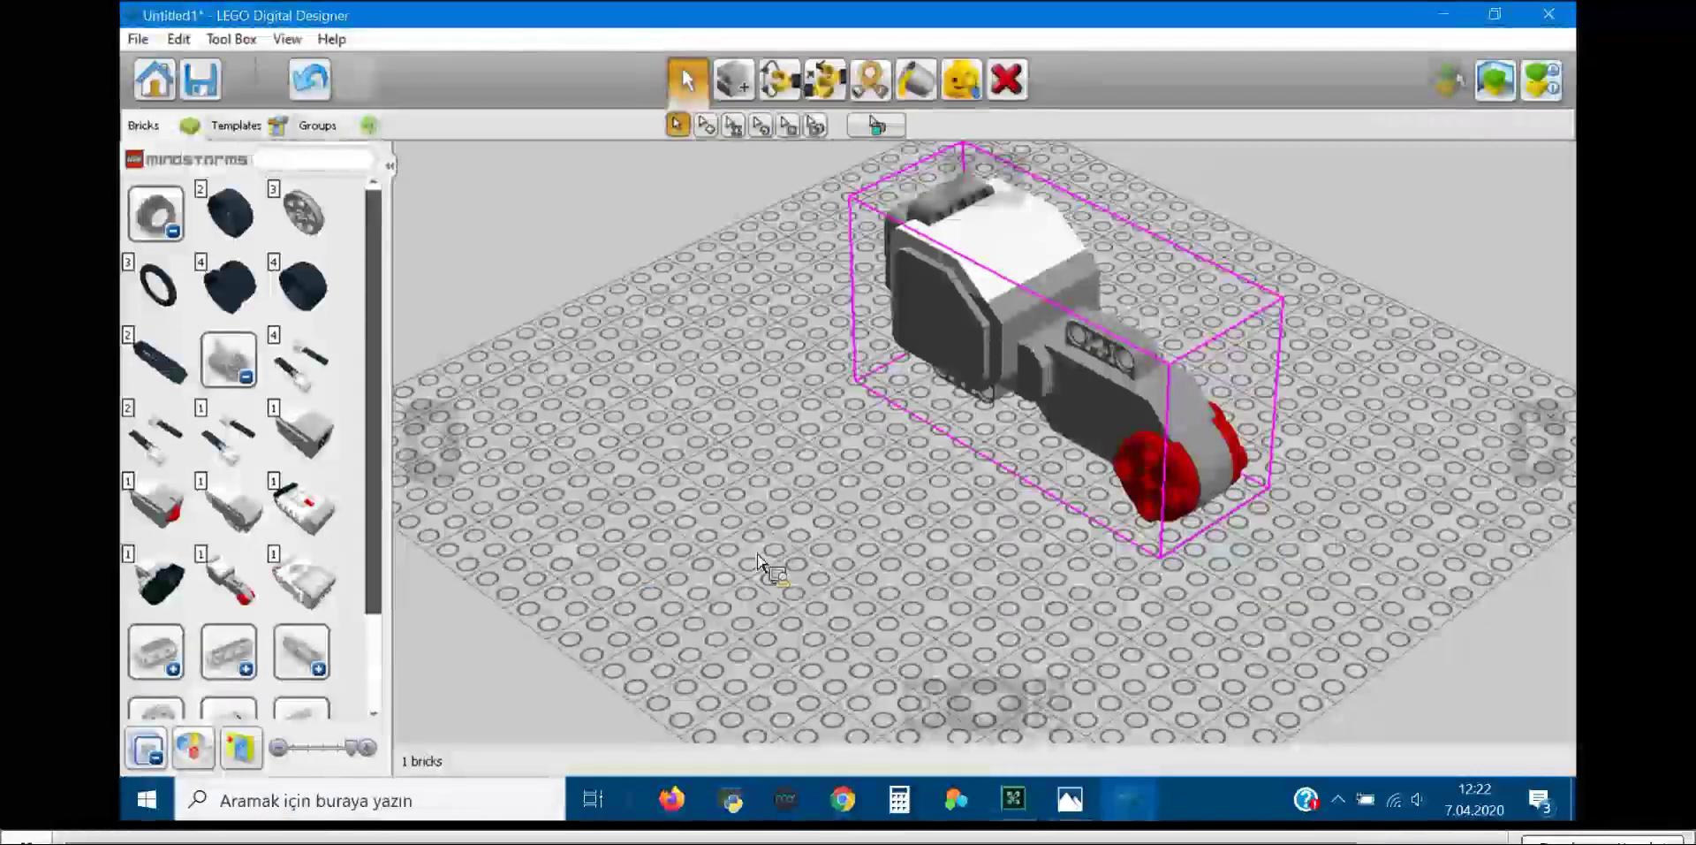
pyautogui.click(211, 579)
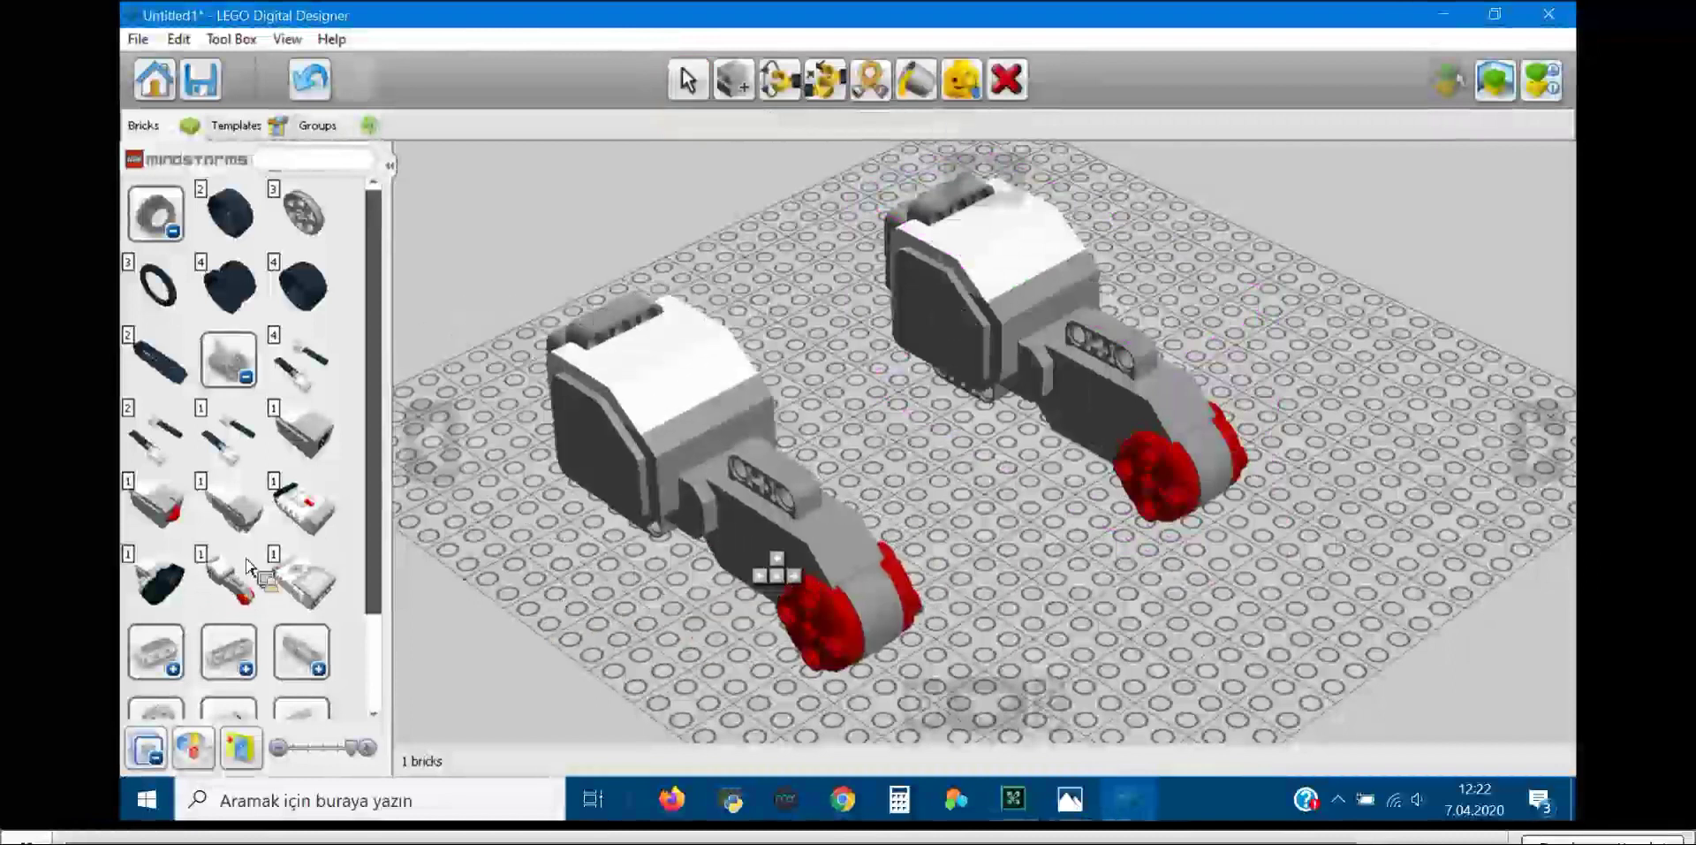
pyautogui.click(776, 570)
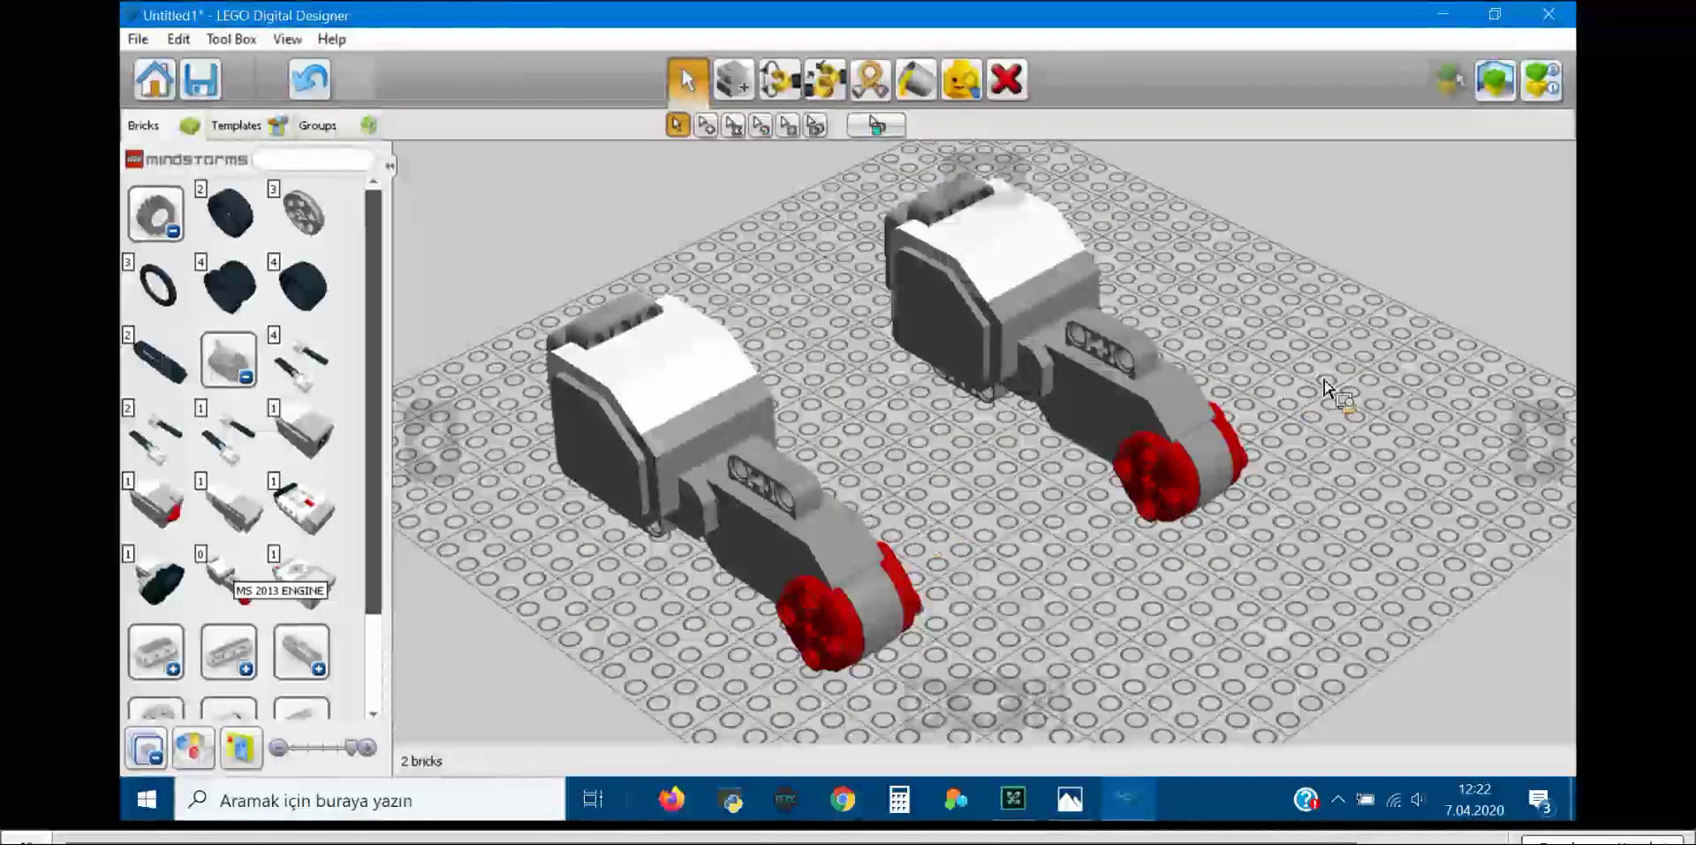
# Step: Place a third MS 2013 ENGINE motor behind the other two and delete it
pyautogui.click(209, 565)
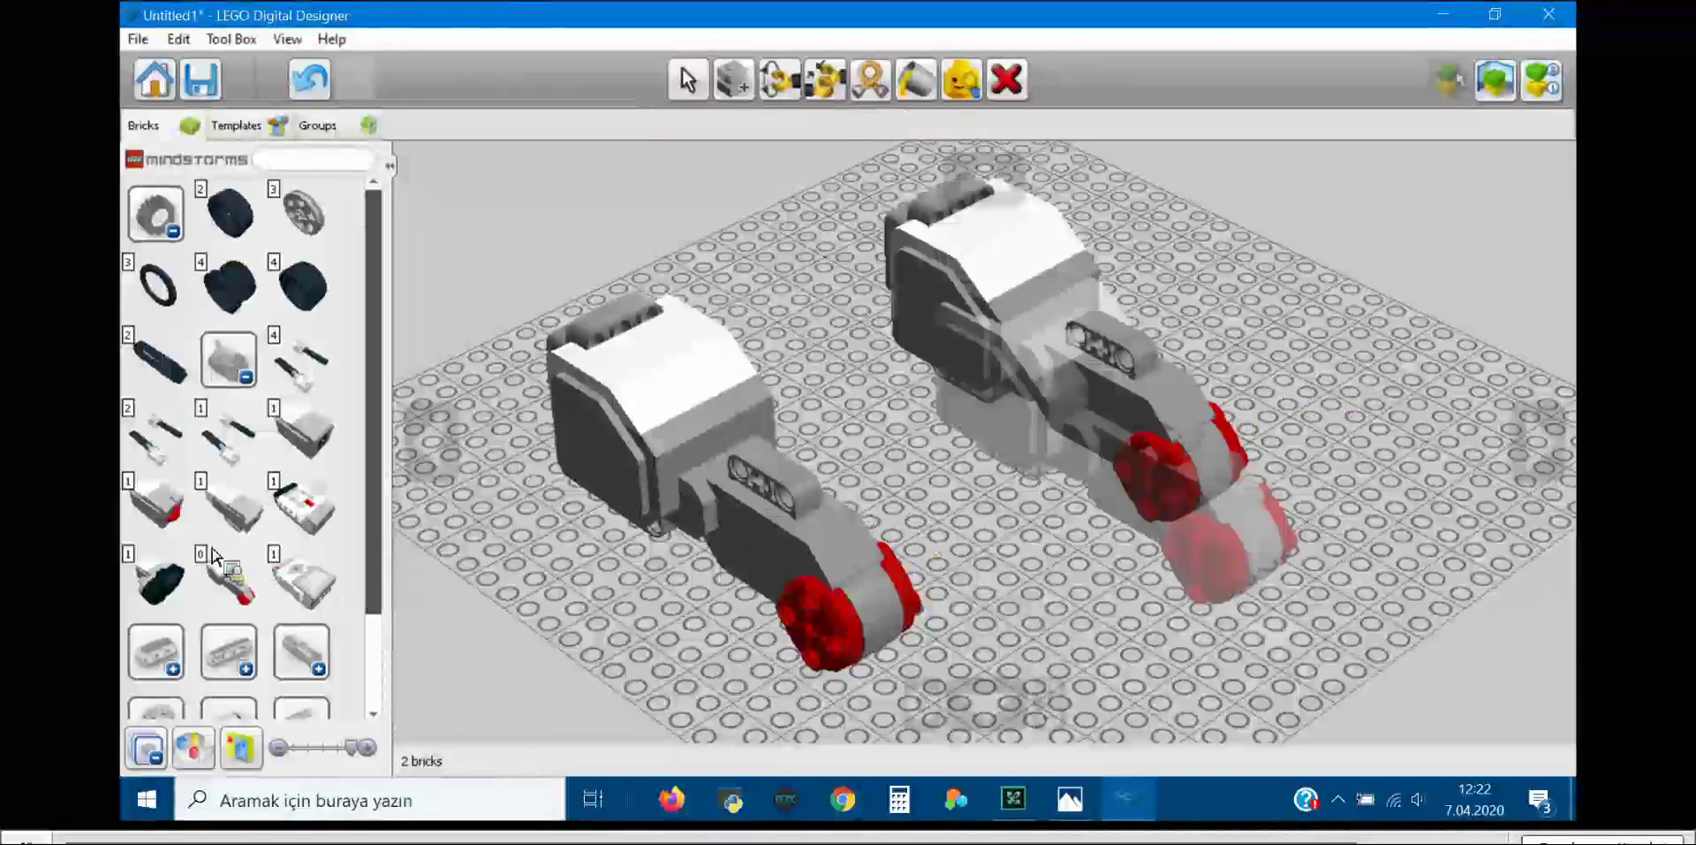
pyautogui.click(1316, 280)
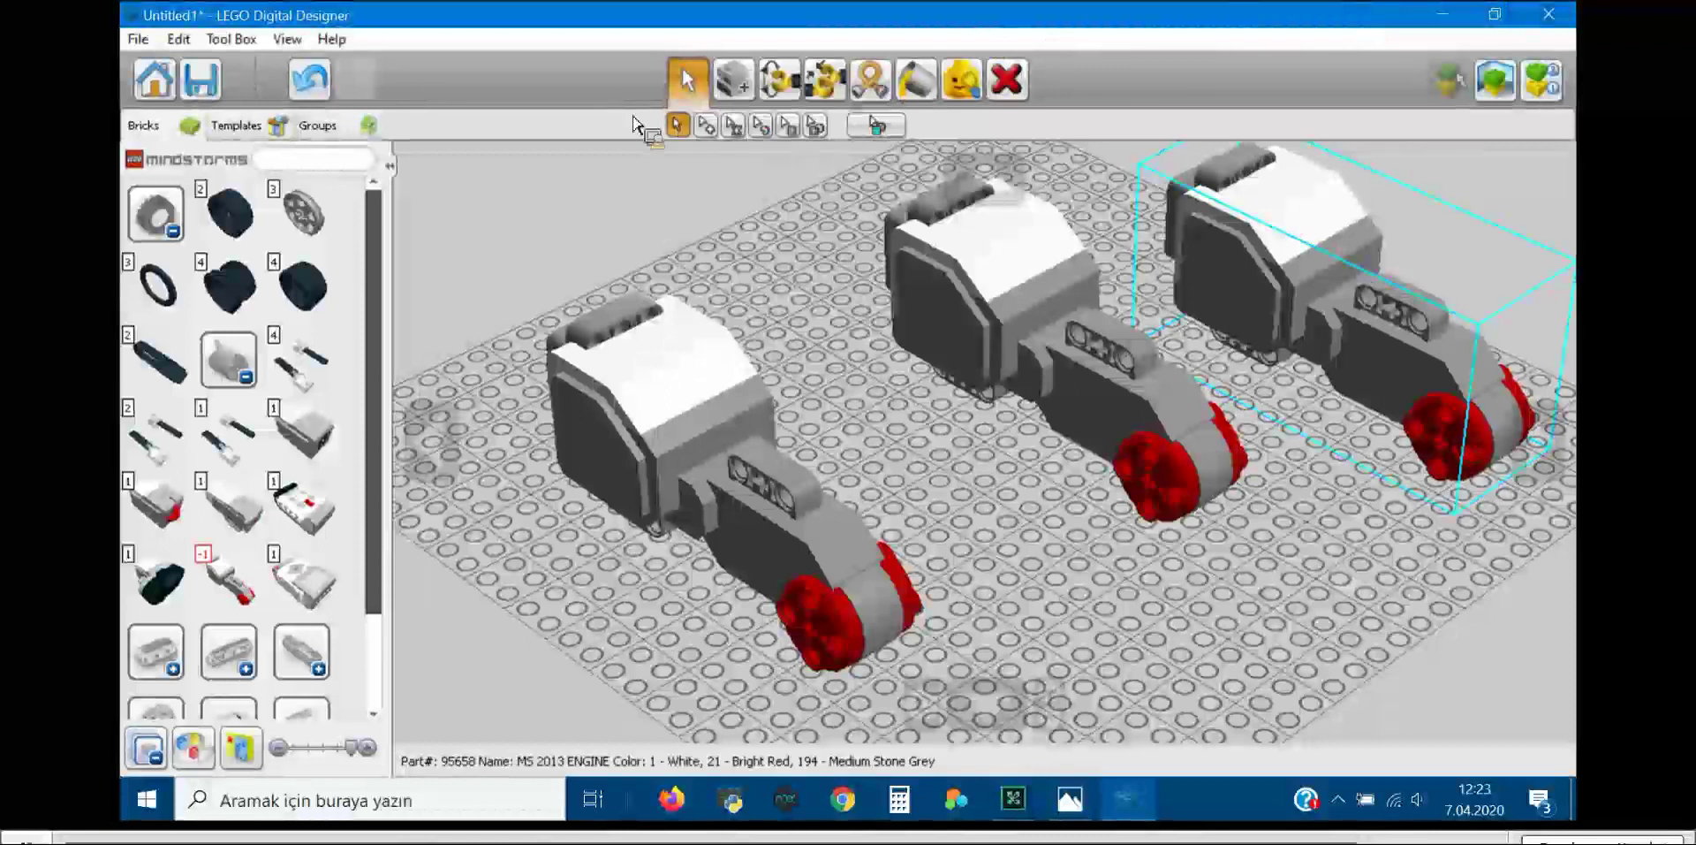
pyautogui.click(1006, 79)
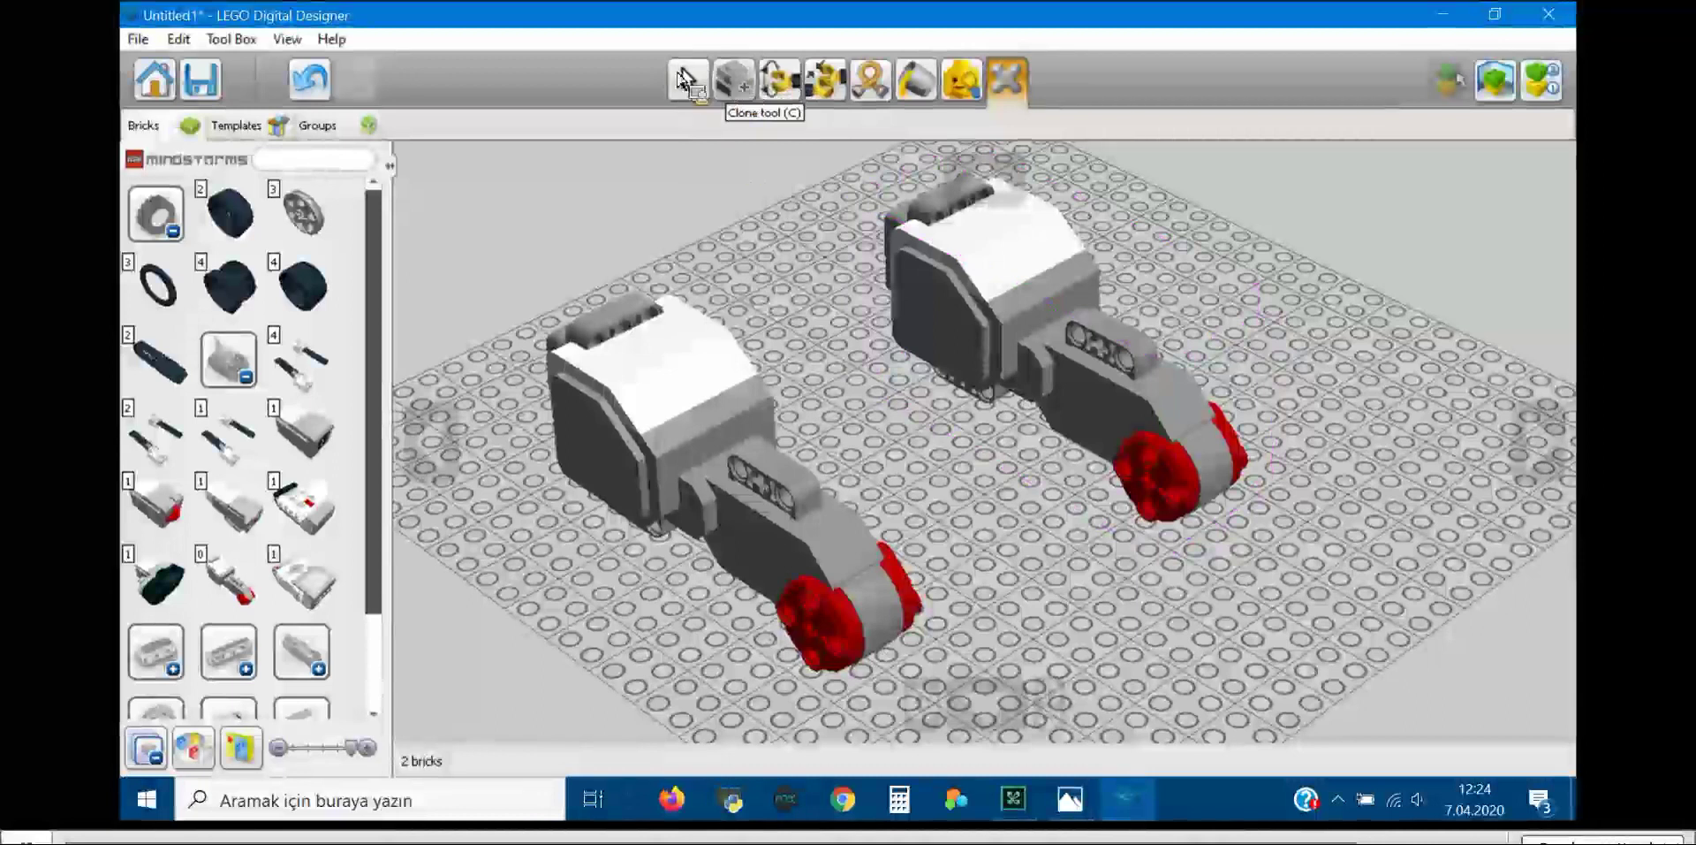
# Step: Move the front motor closer to the rear one, and remove it from the baseplate
pyautogui.press('c')
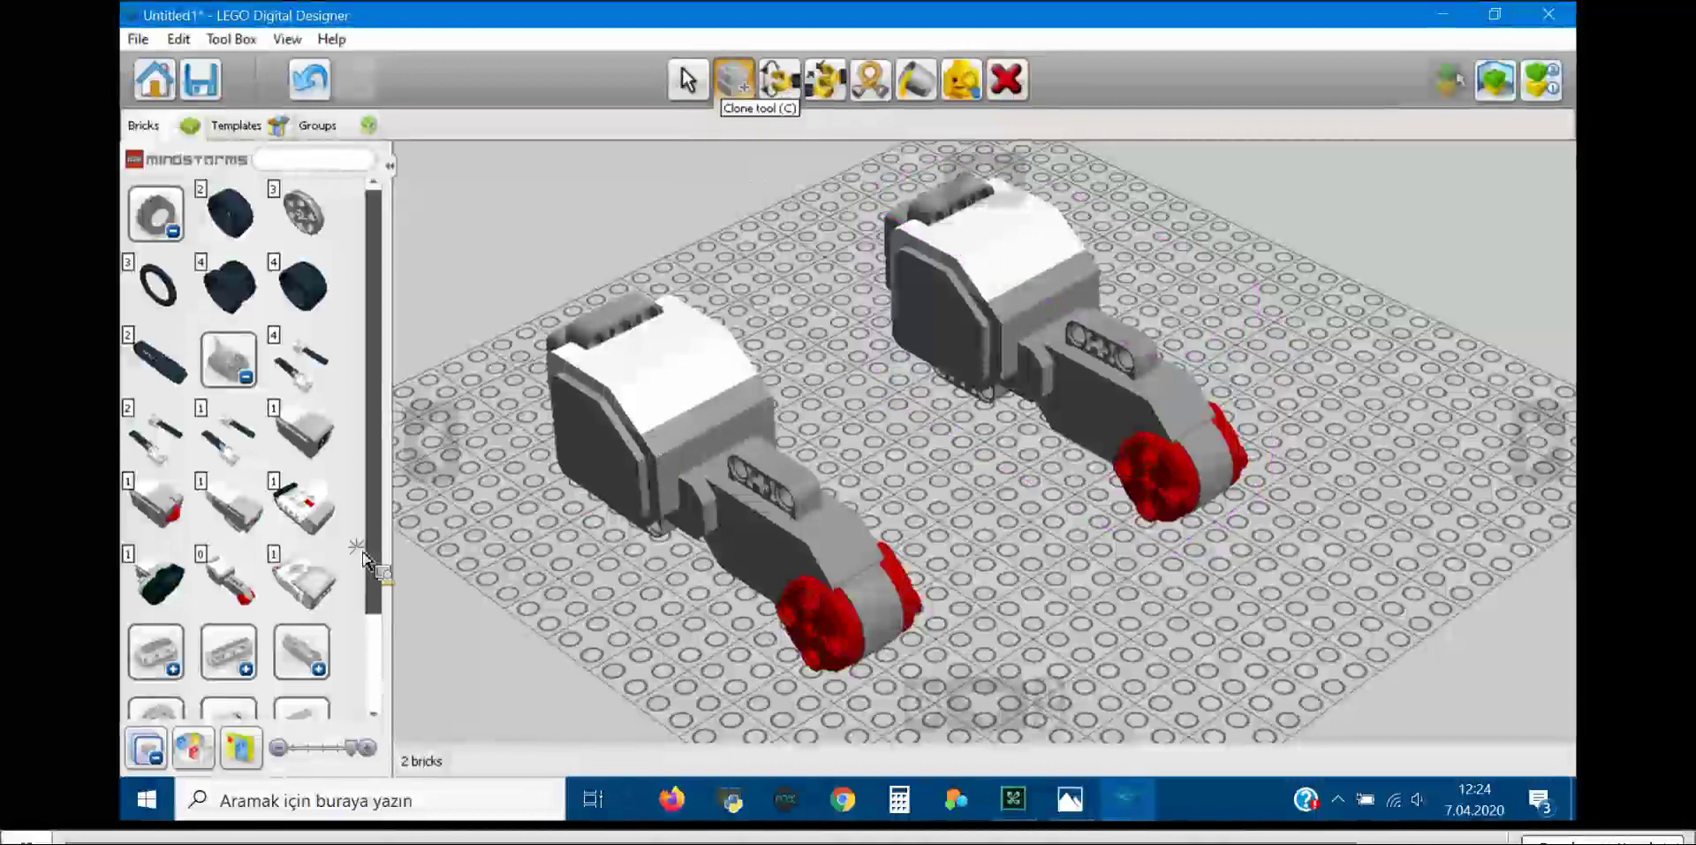
pyautogui.press('v')
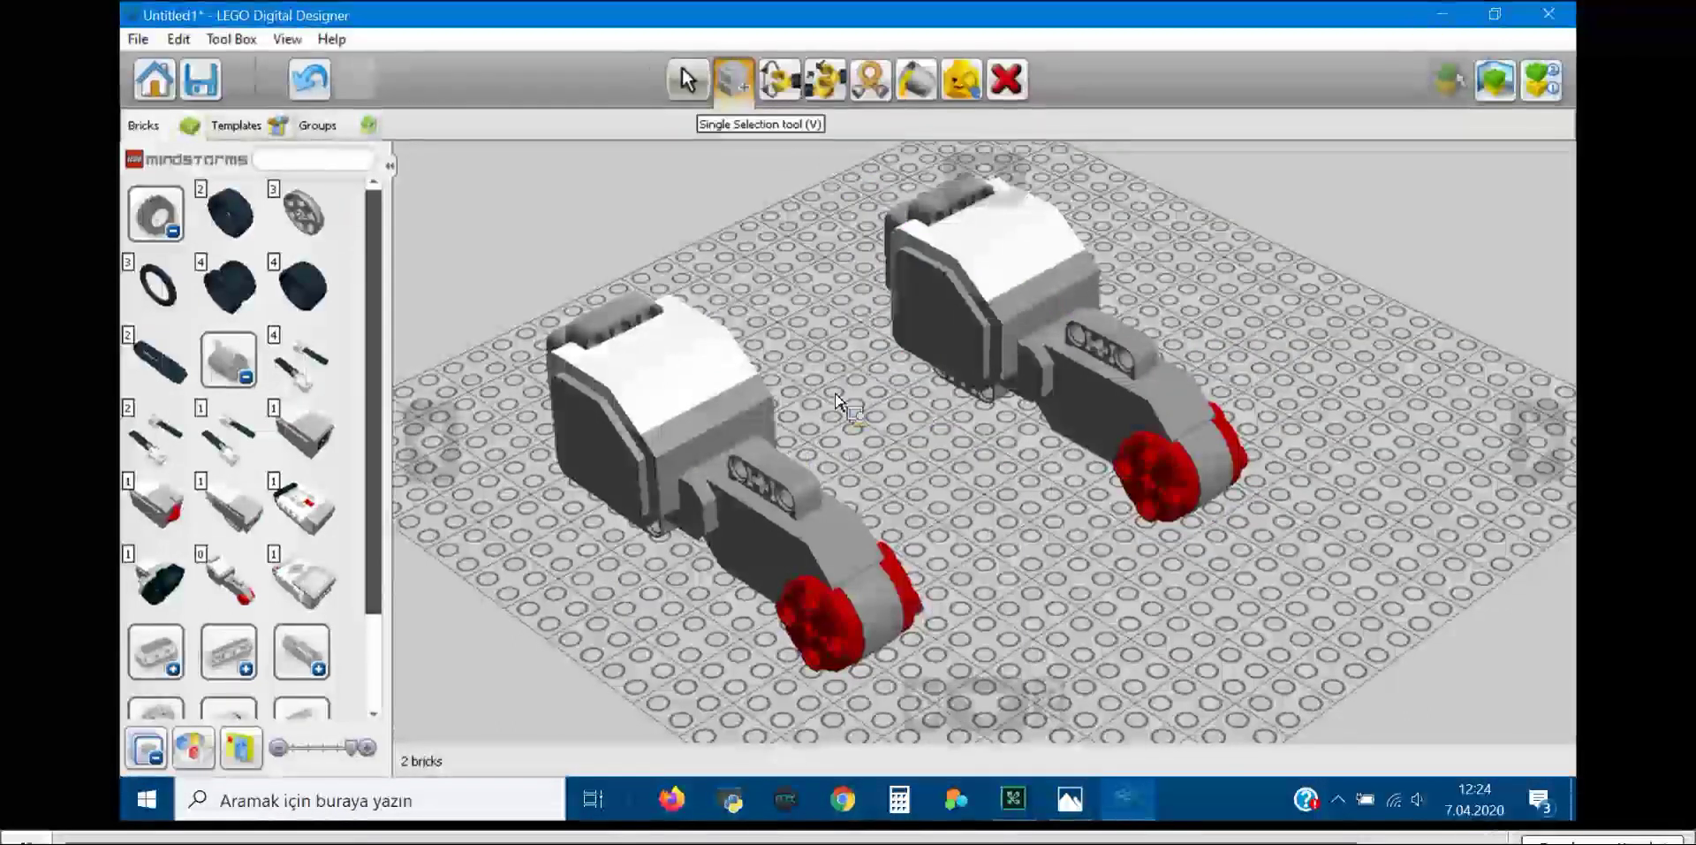
pyautogui.moveTo(684, 460)
pyautogui.mouseDown()
pyautogui.moveTo(227, 568)
pyautogui.moveTo(630, 579)
pyautogui.moveTo(800, 424)
pyautogui.moveTo(786, 464)
pyautogui.mouseUp()
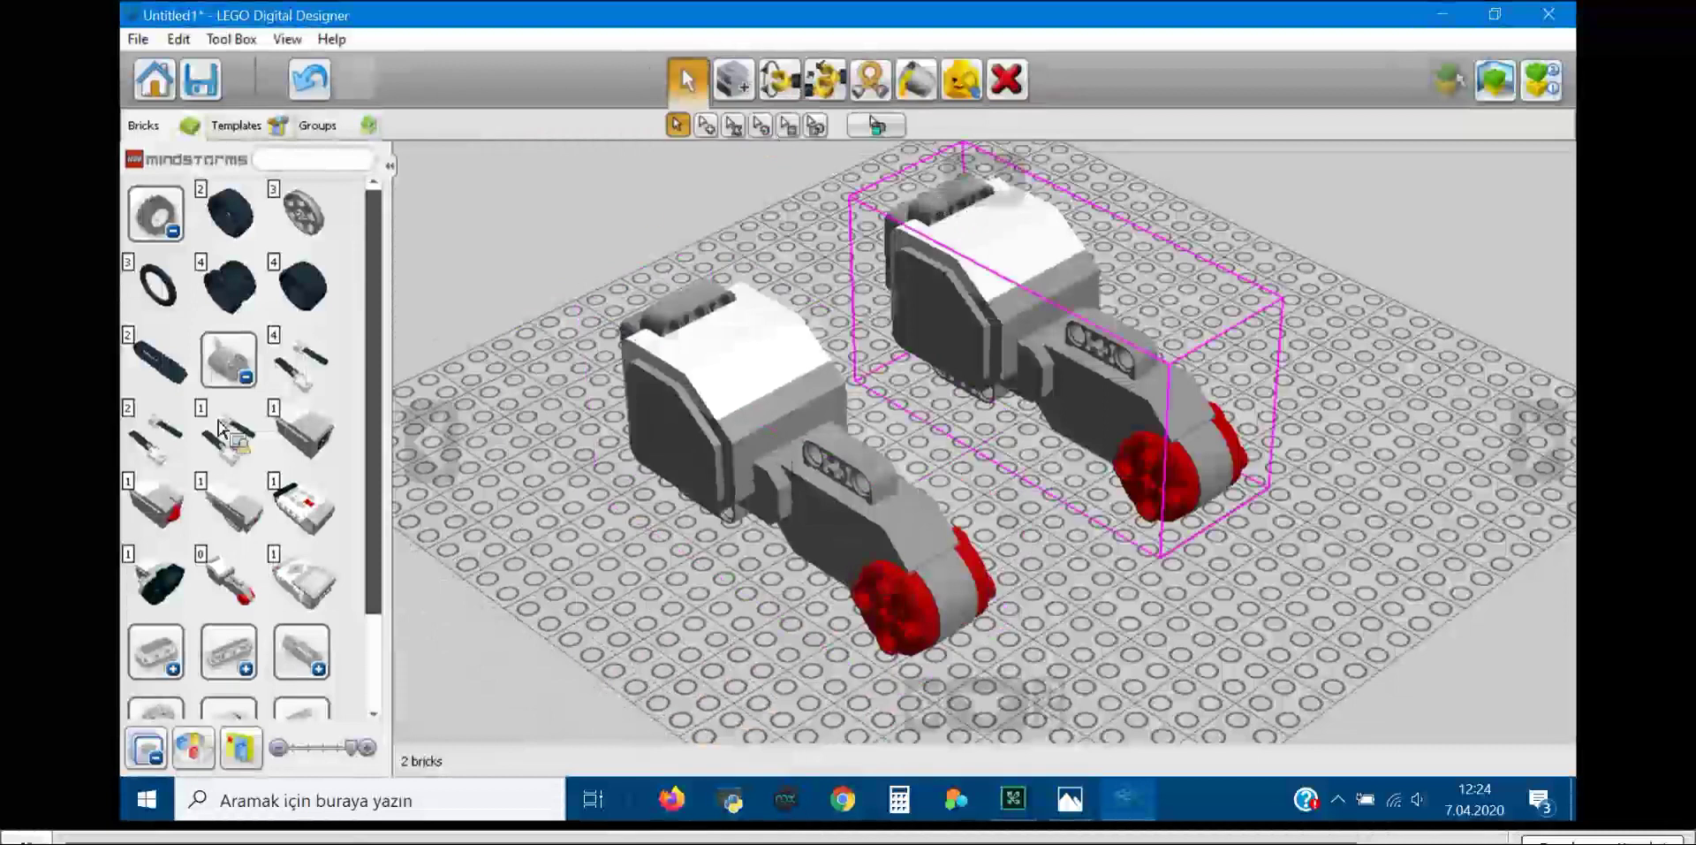
pyautogui.click(751, 424)
# Step: Clone the remaining motor, place the copy in front of it, and collapse the electronics brick category
pyautogui.press('c')
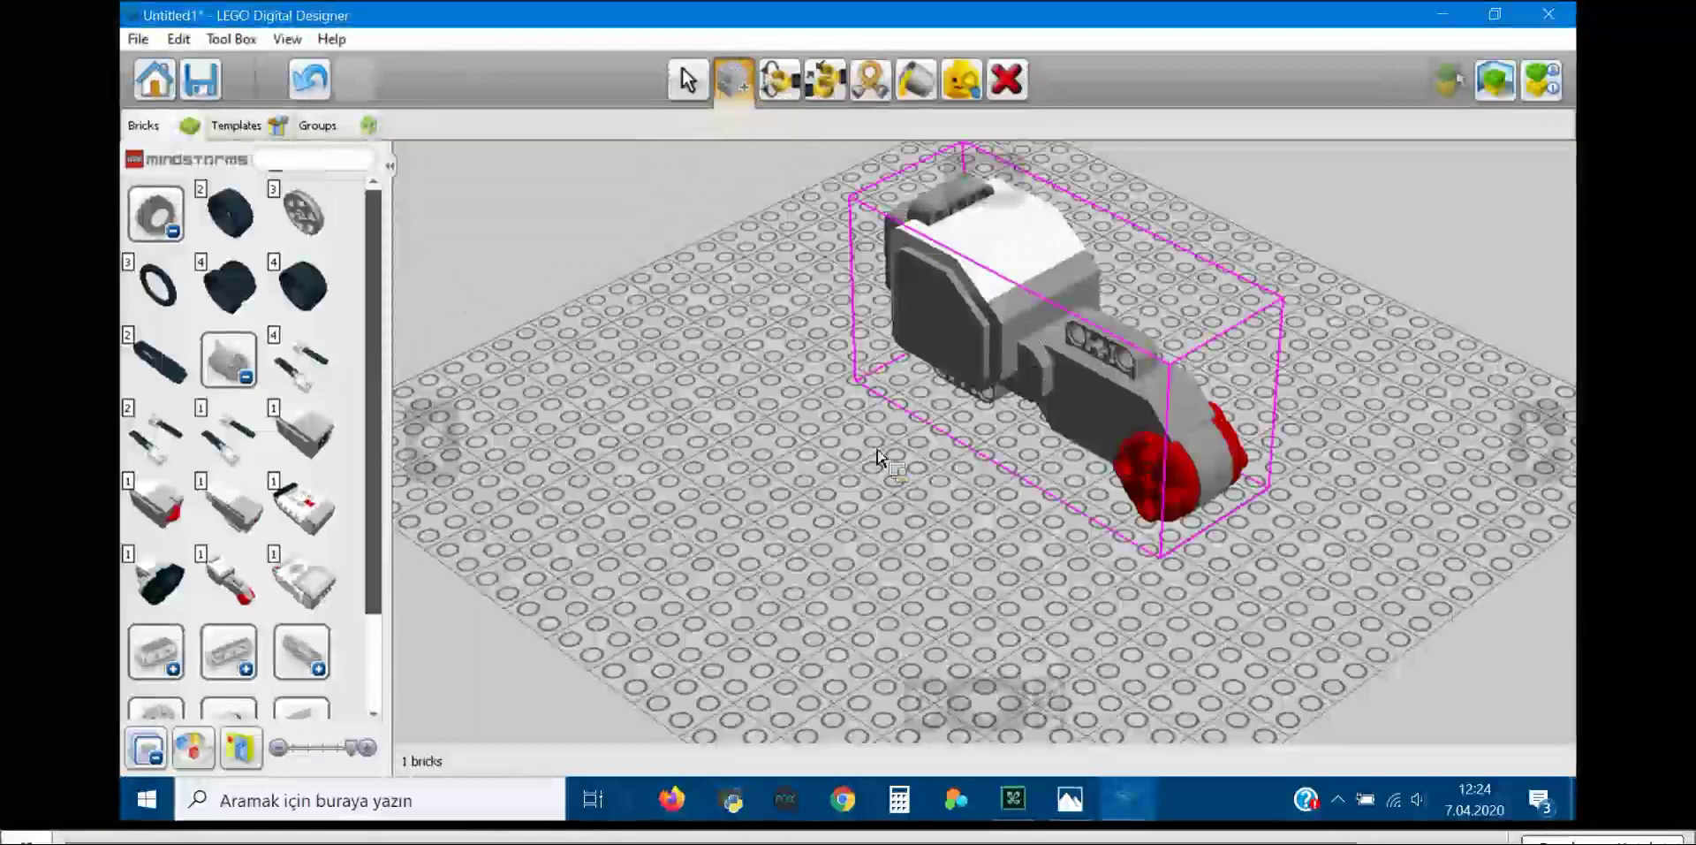
pyautogui.press('c')
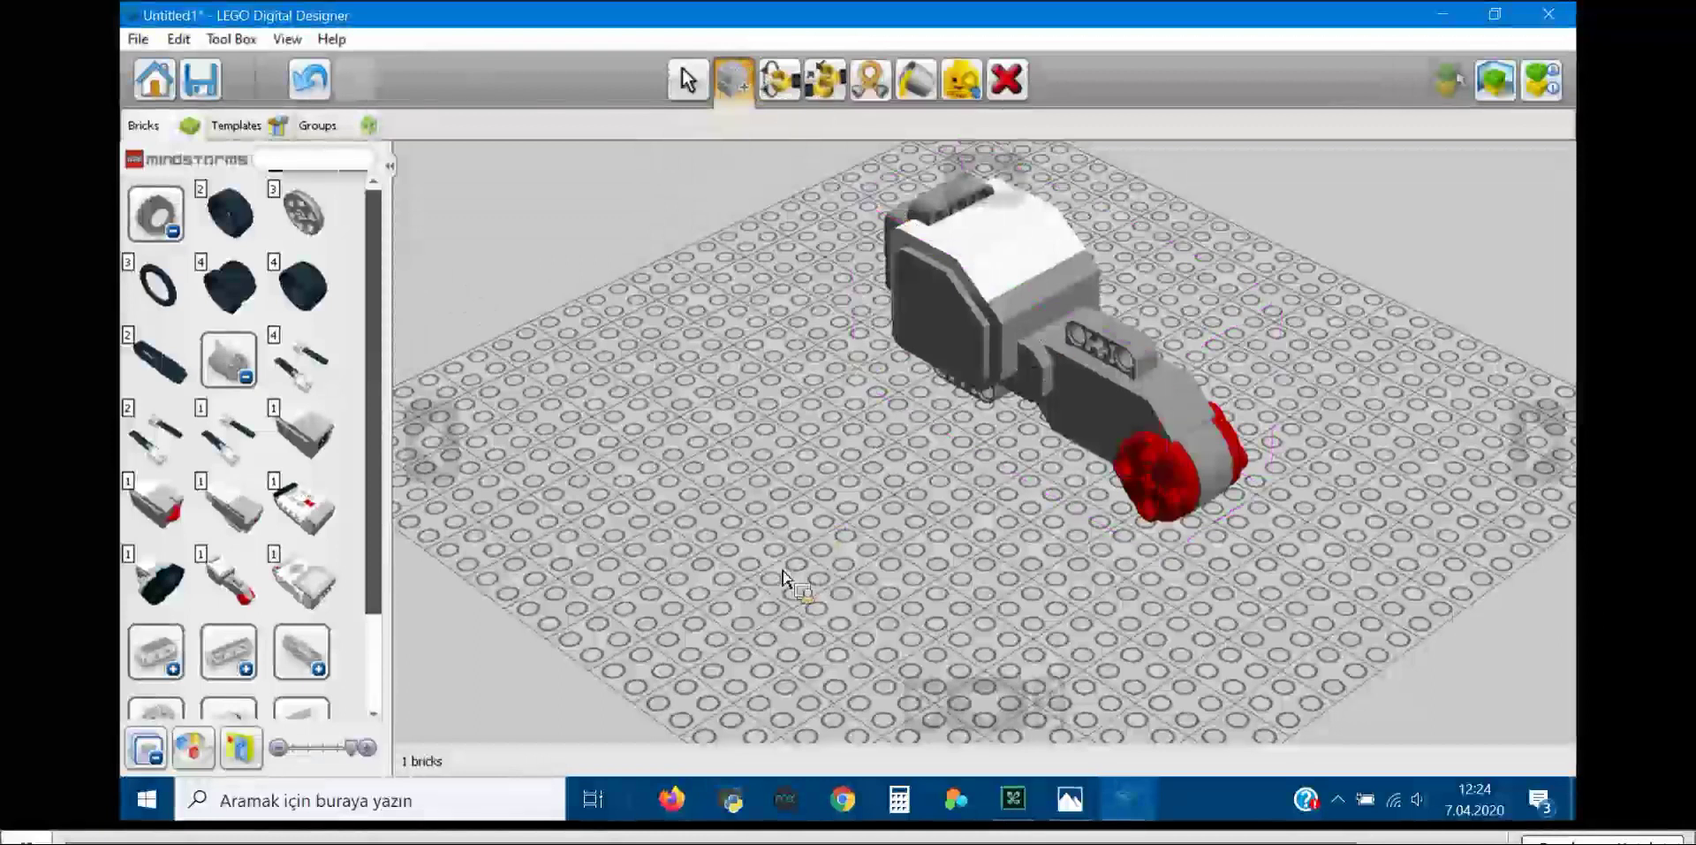
pyautogui.click(1040, 338)
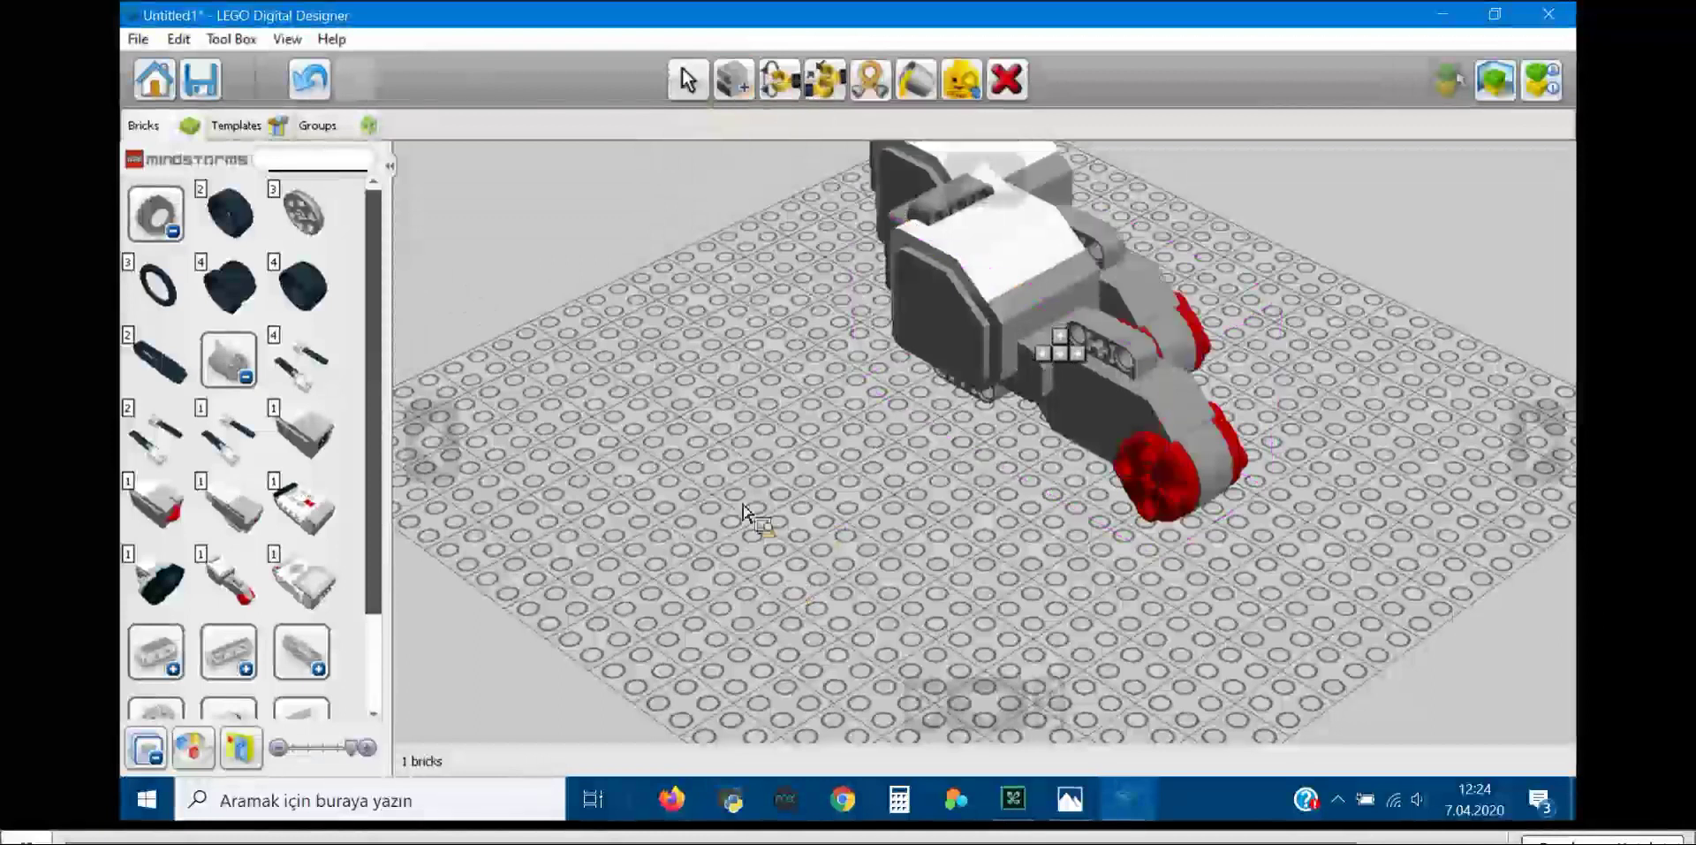
pyautogui.click(741, 86)
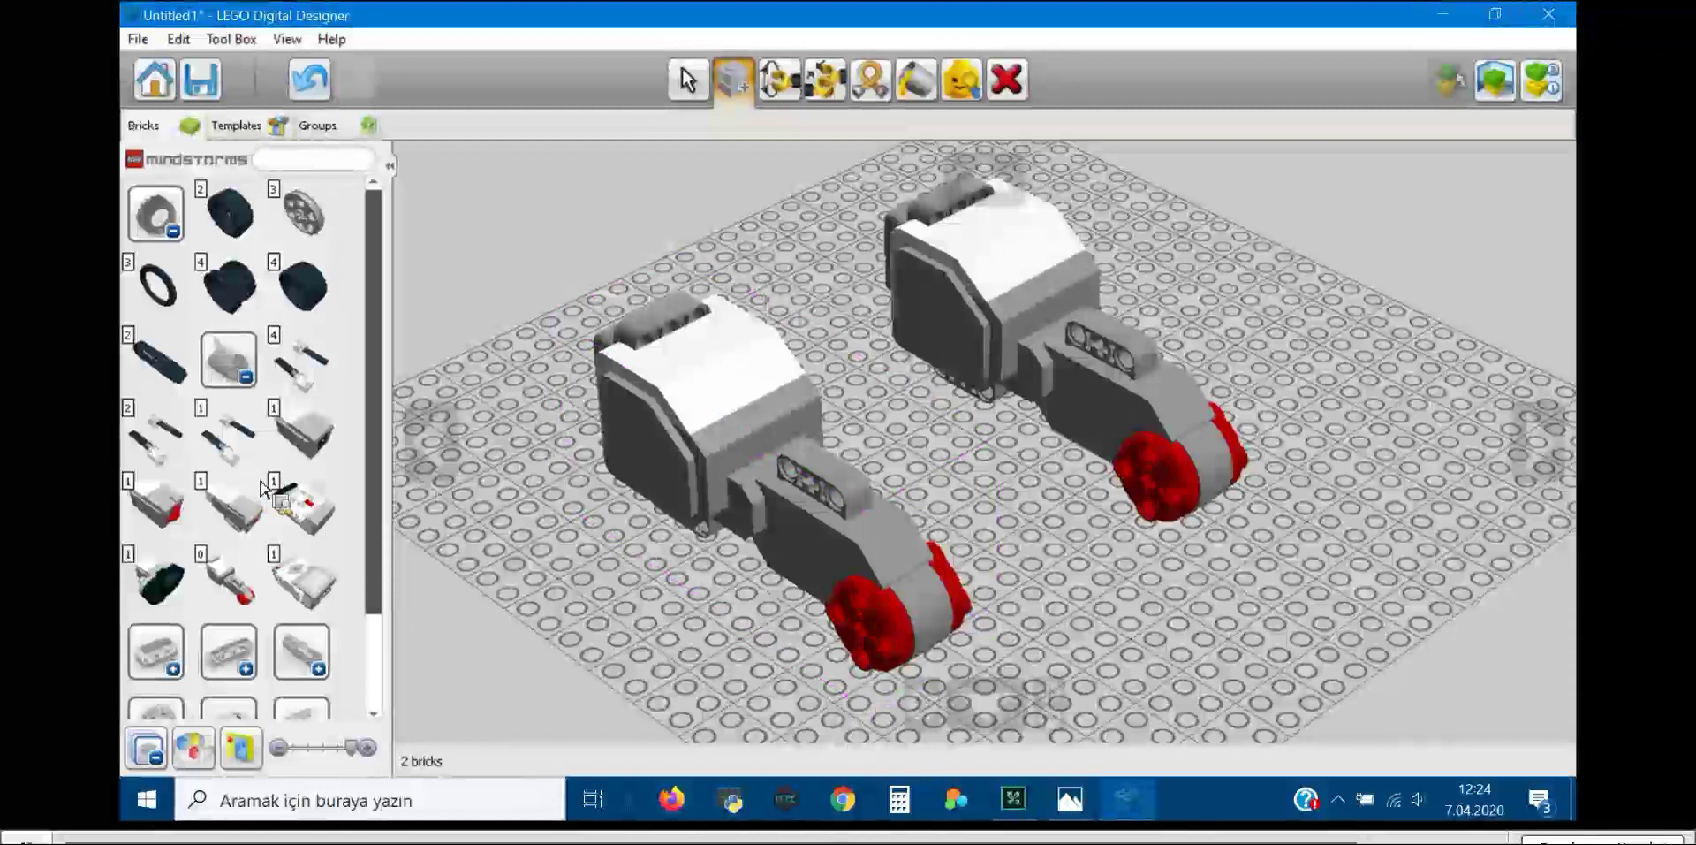
pyautogui.click(324, 521)
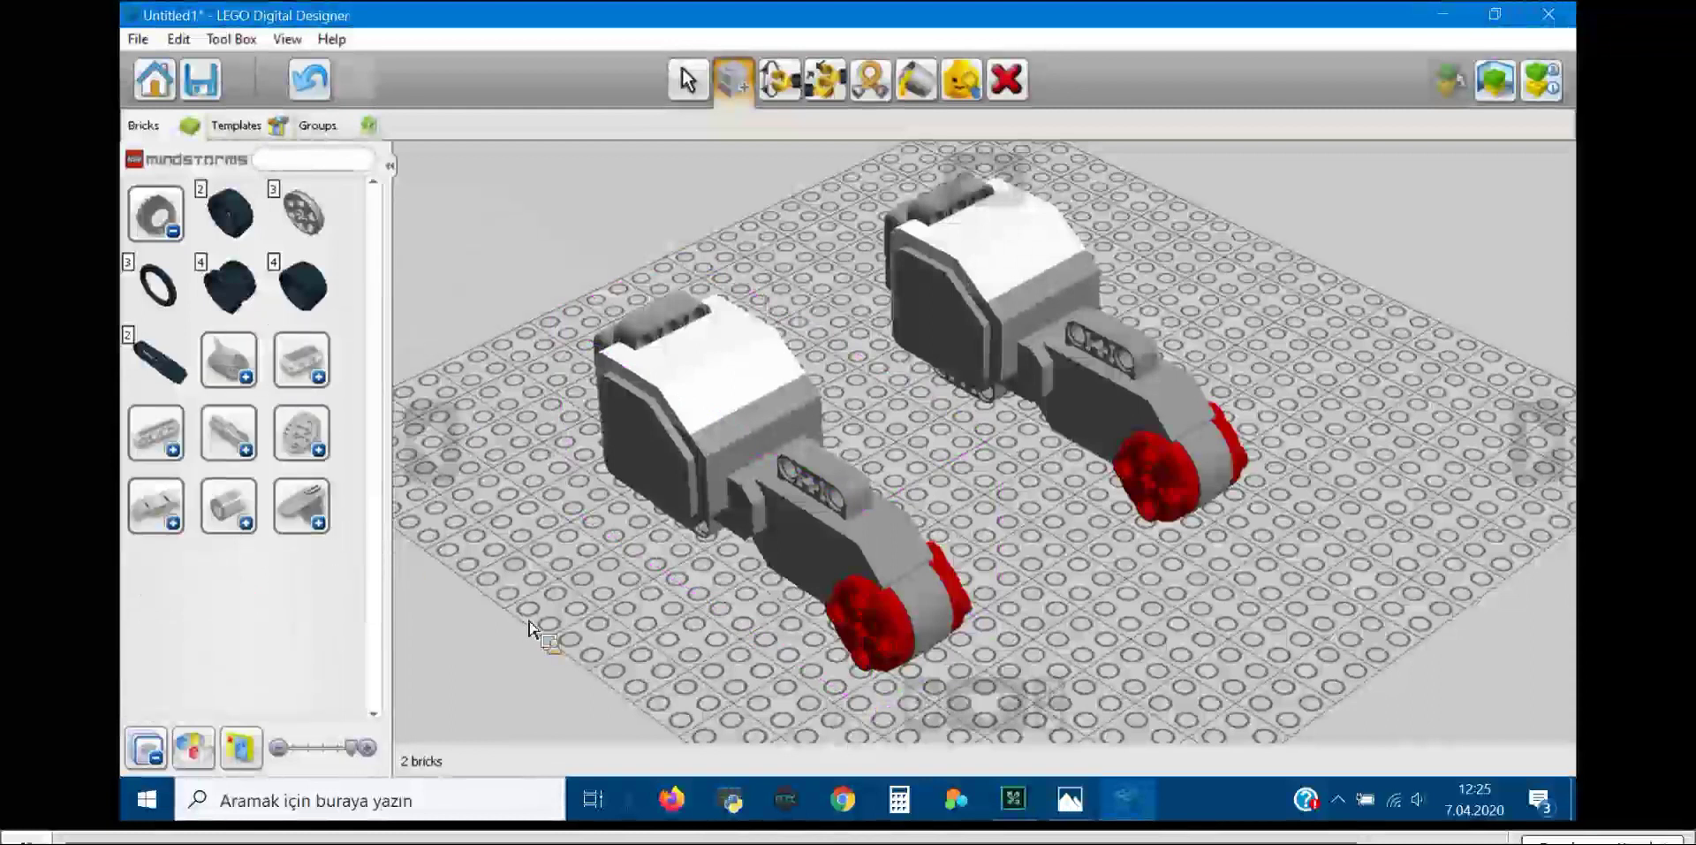
# Step: Expand the connector peg category, insert a rotated black peg into the rear motor's side hole, and clone it into the adjacent round hole
pyautogui.click(228, 433)
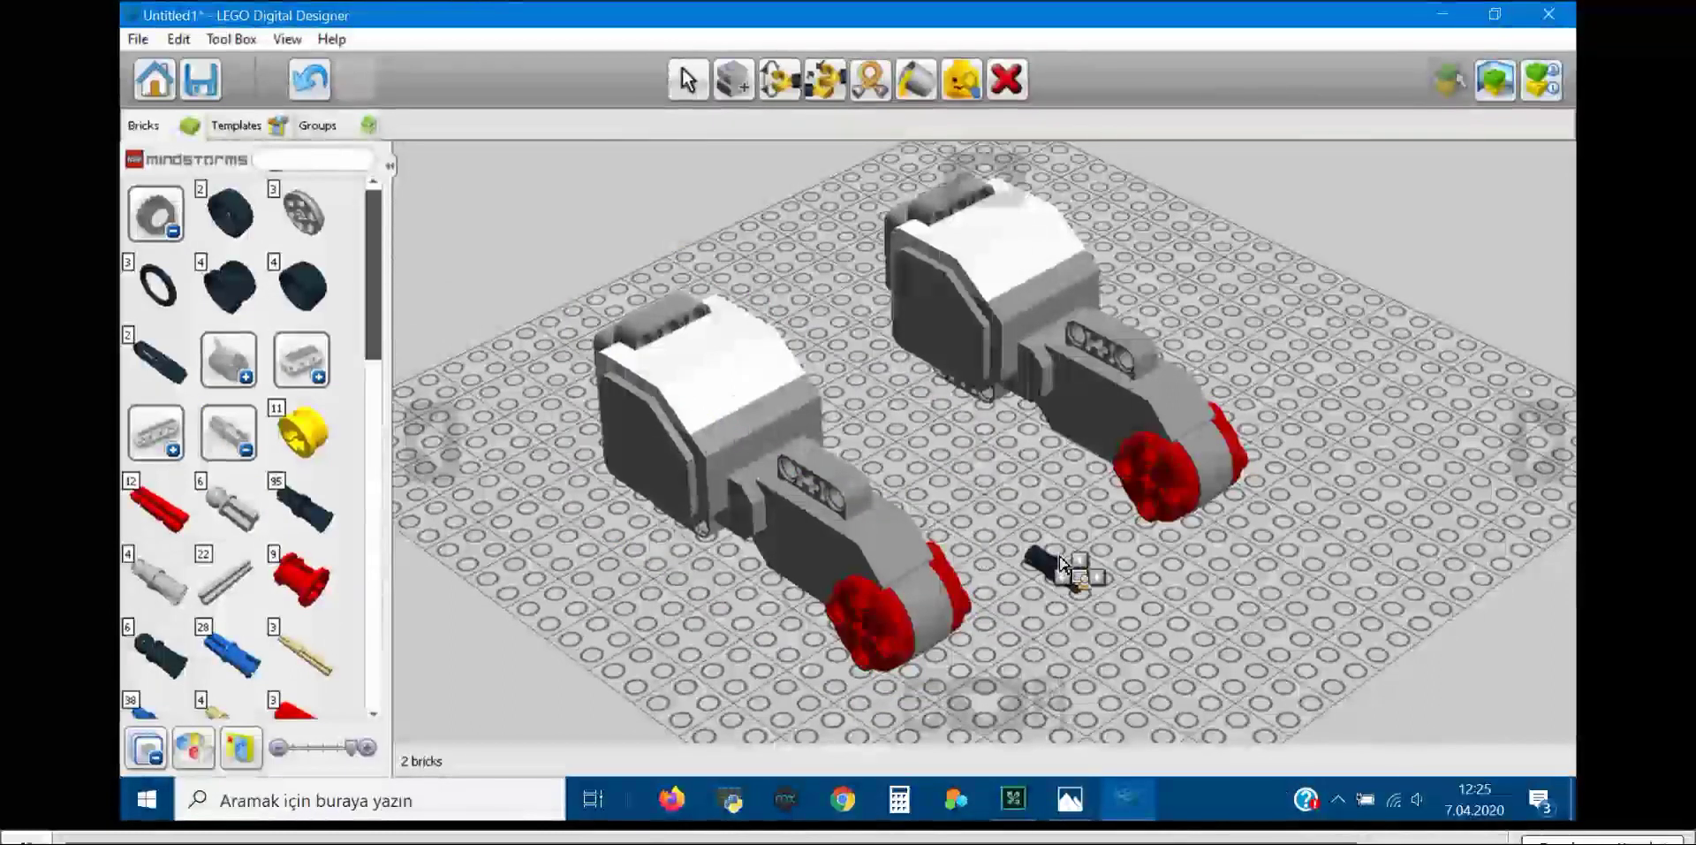
pyautogui.click(1054, 553)
pyautogui.press('Right')
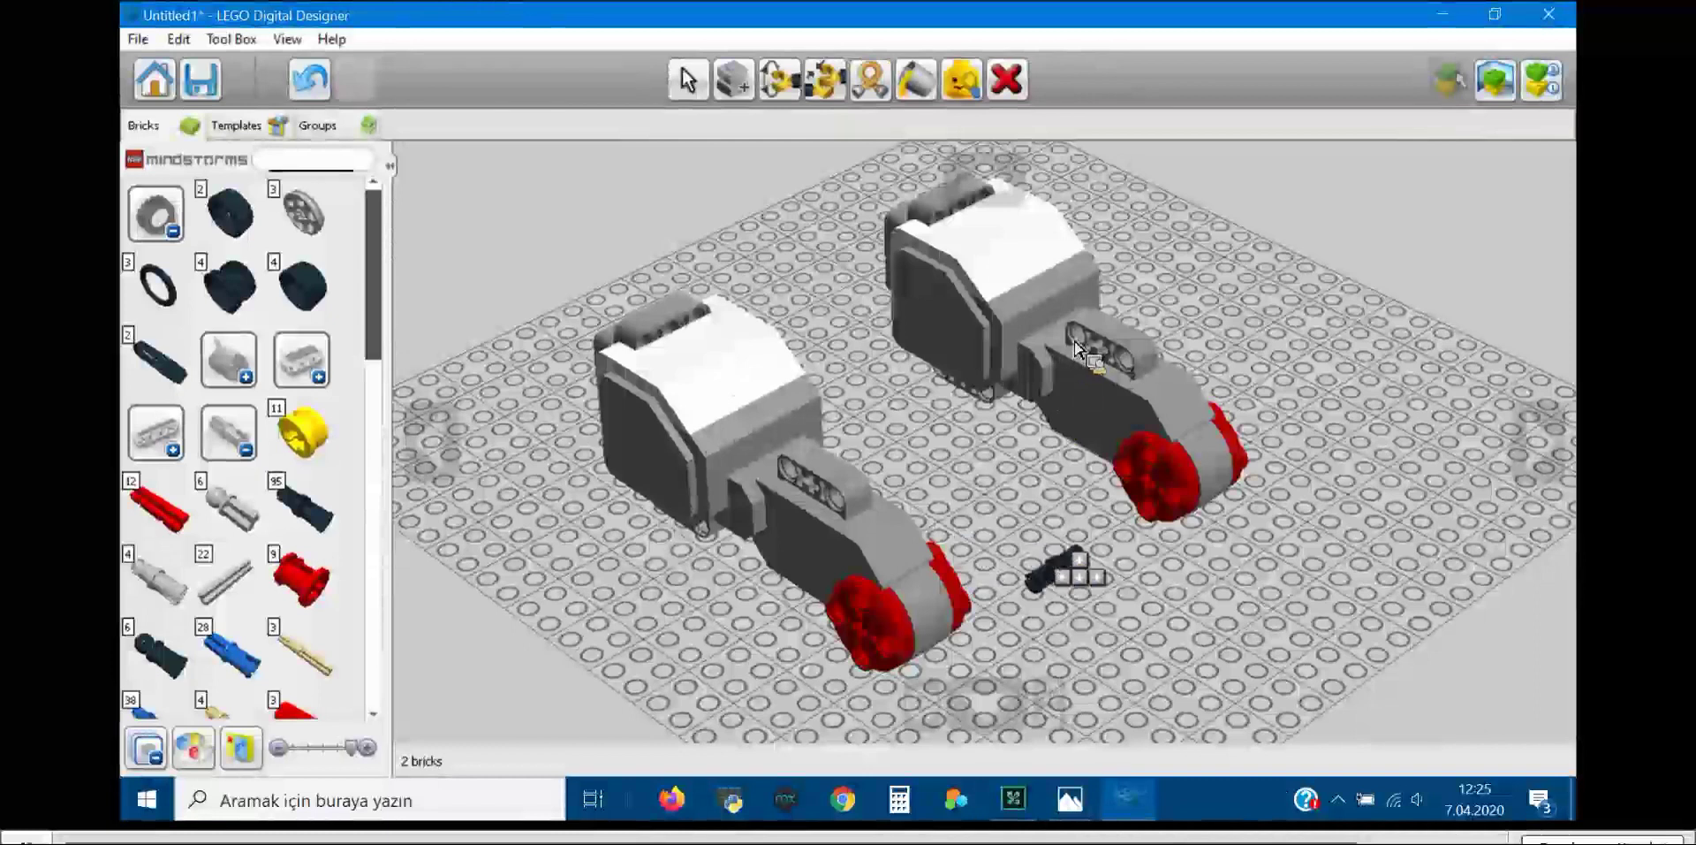
pyautogui.click(1072, 357)
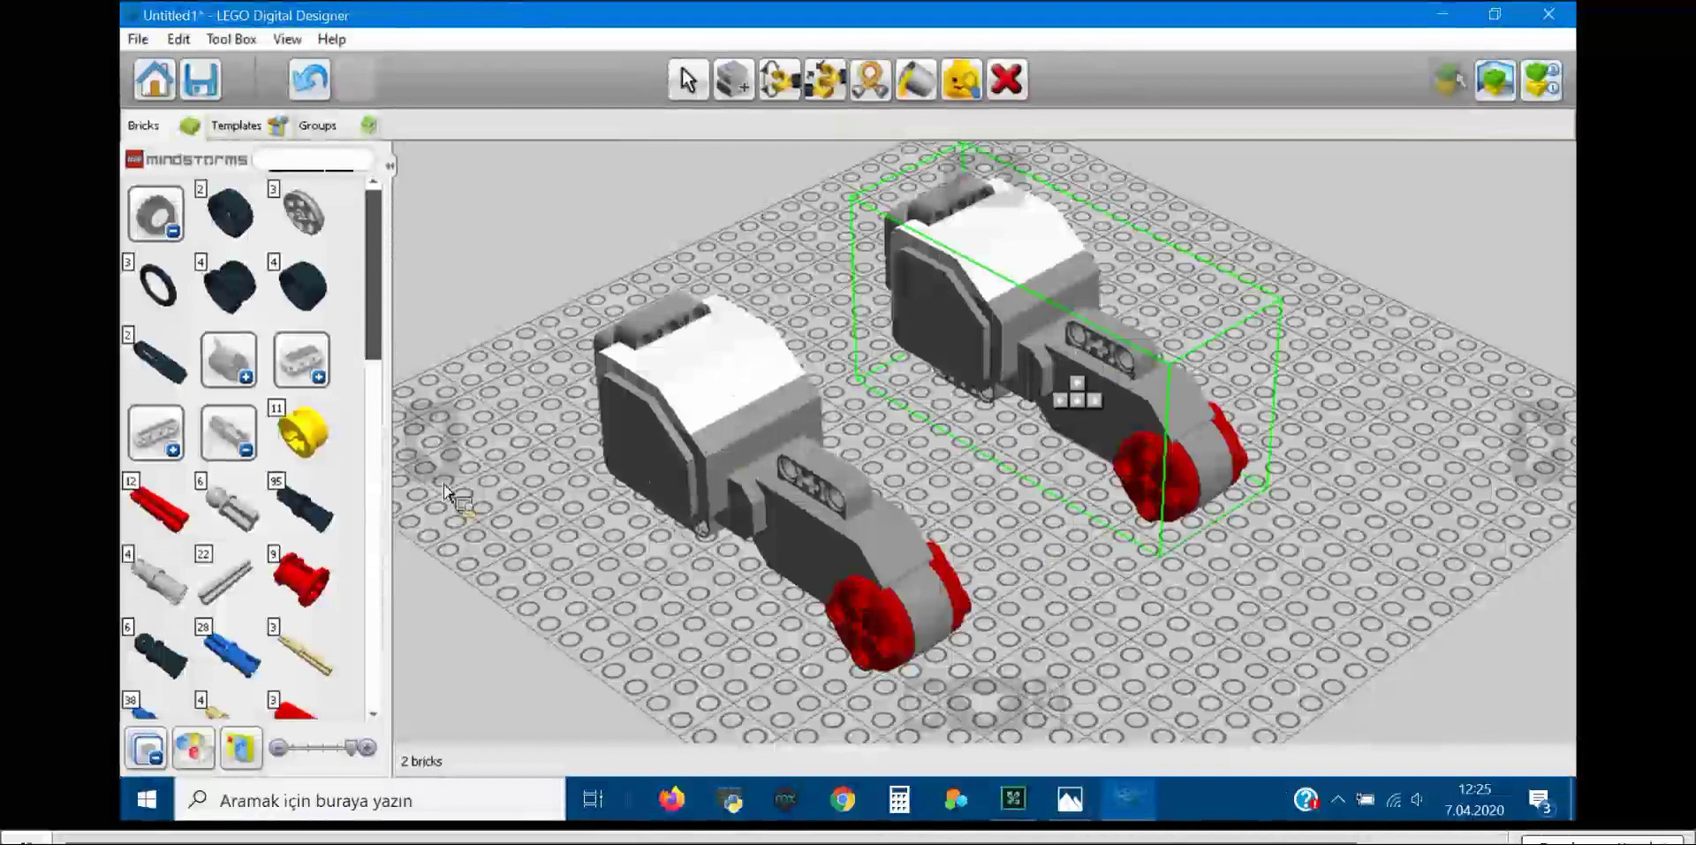
pyautogui.press('v')
pyautogui.click(1148, 349)
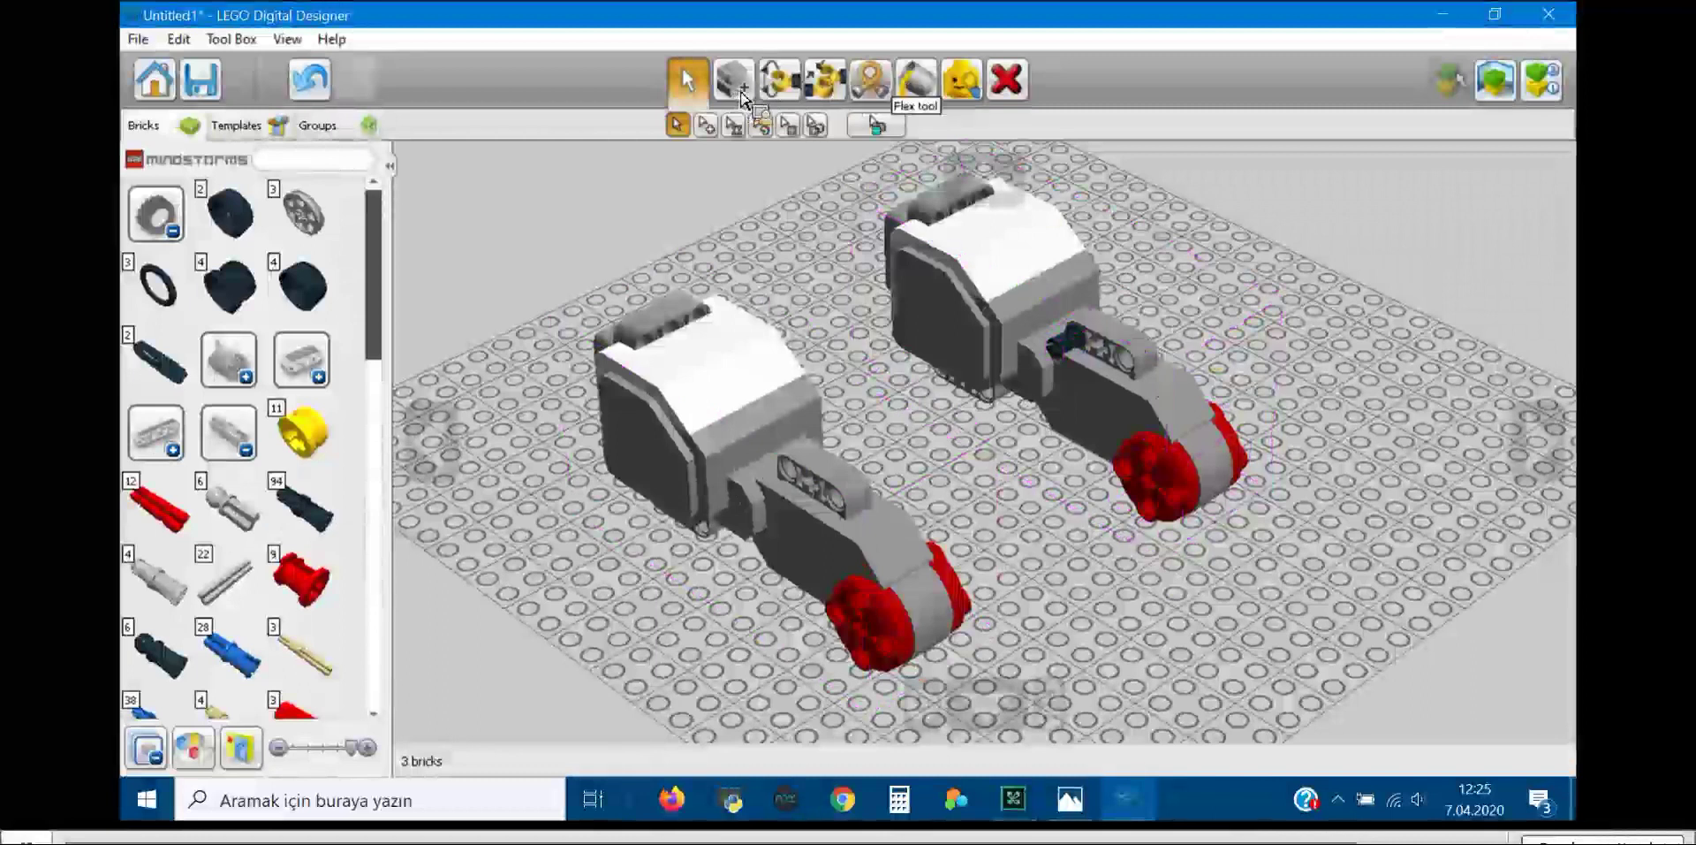
pyautogui.press('c')
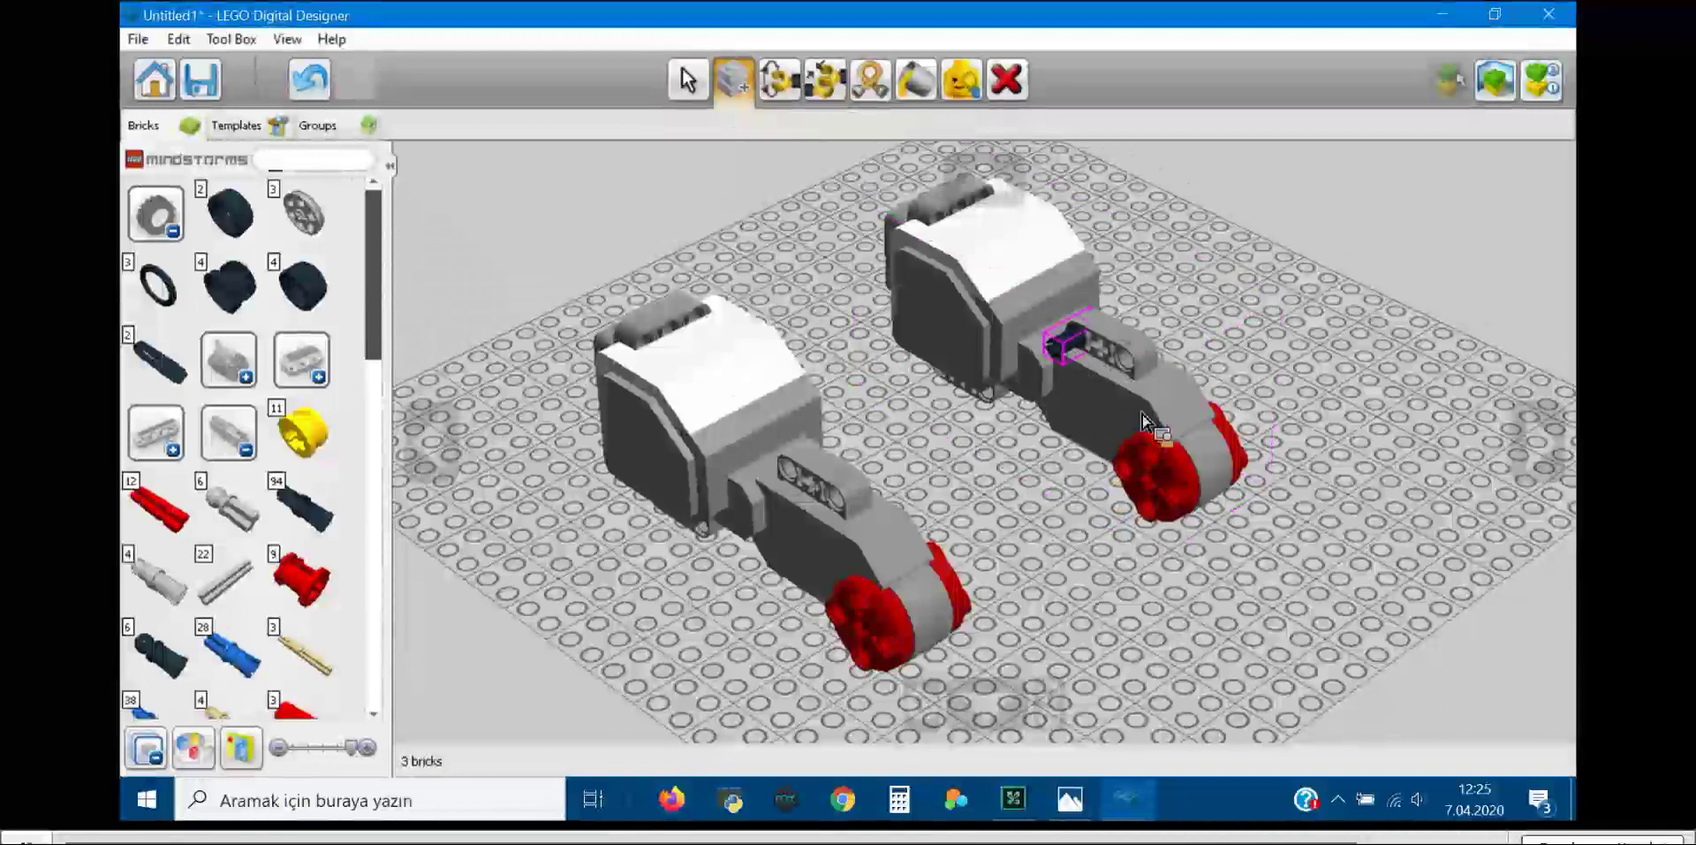
pyautogui.click(1067, 343)
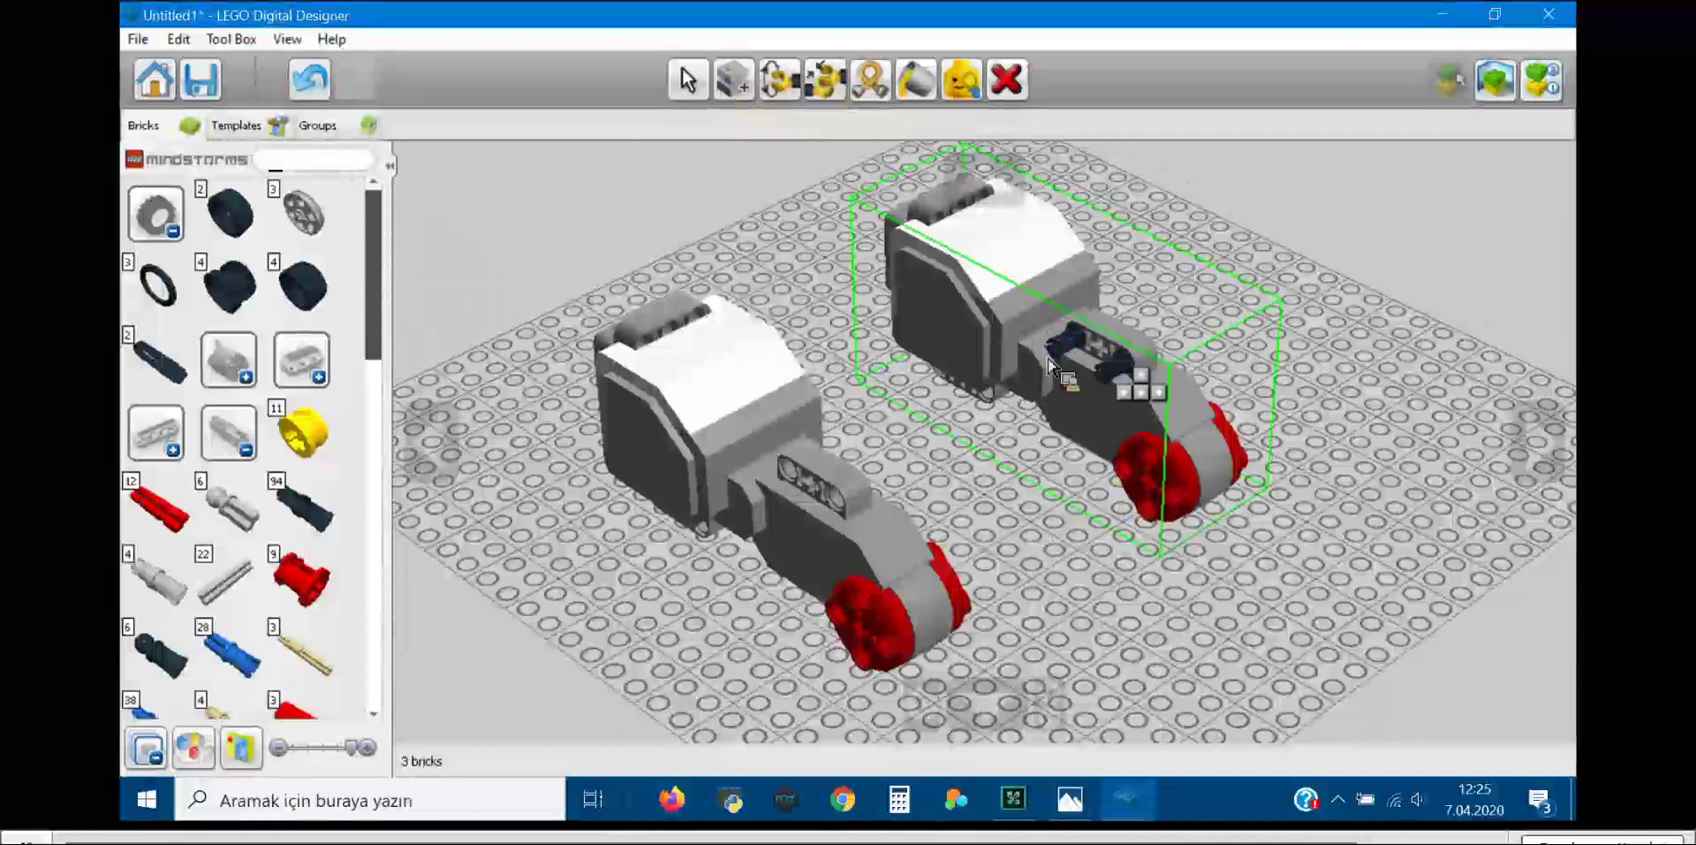
# Step: Clone the black peg twice into the two round holes on the front motor's inner side, facing the other motor's pegs
pyautogui.click(744, 86)
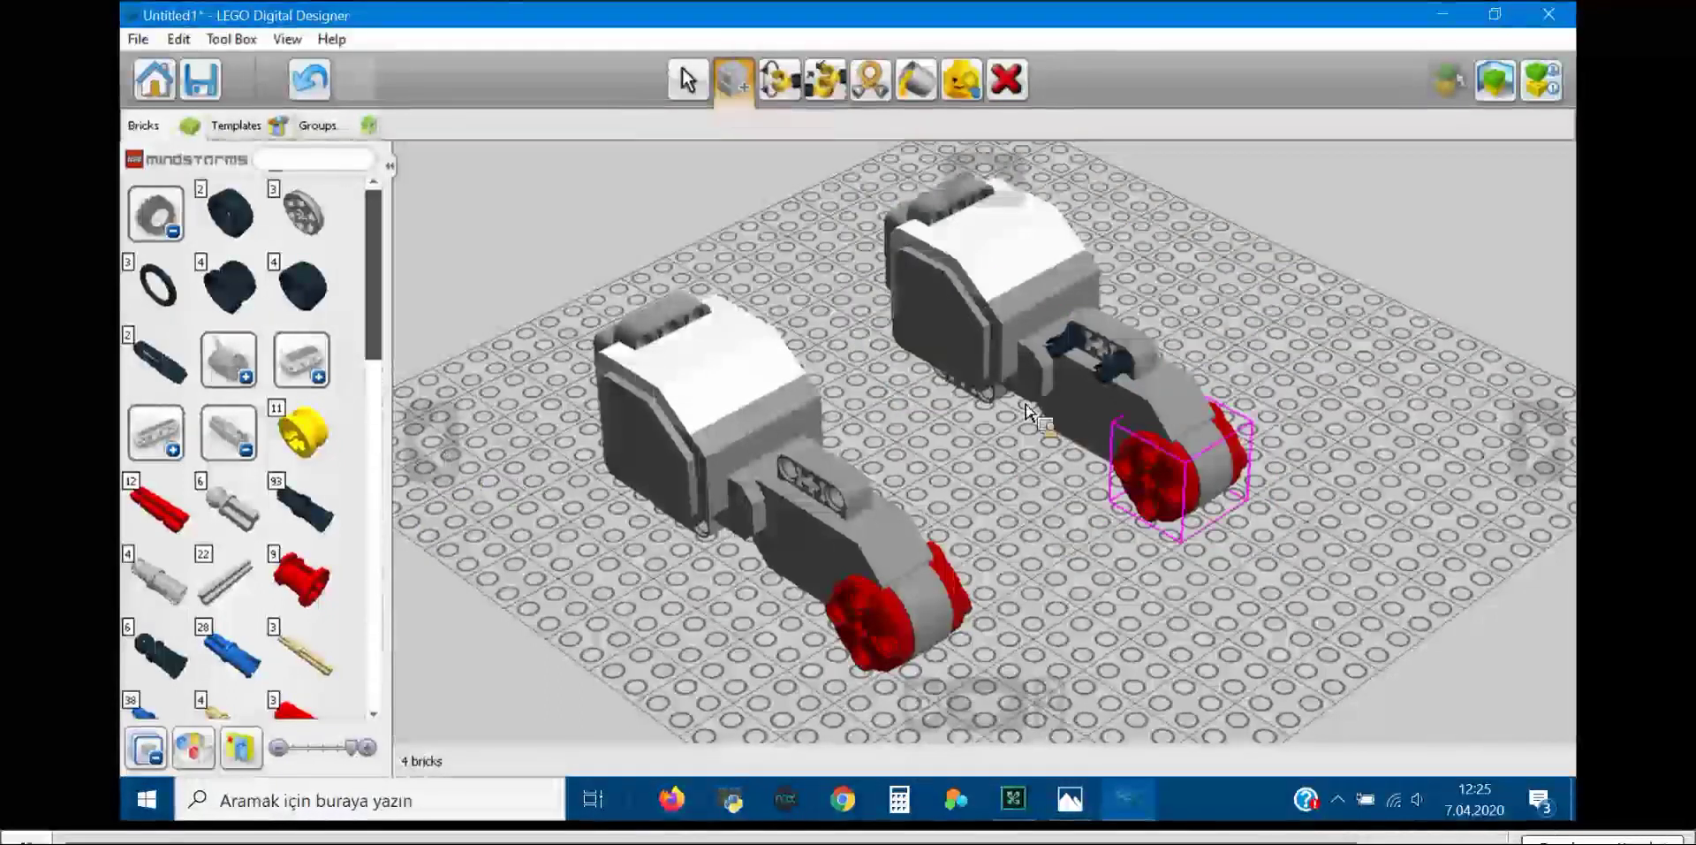
pyautogui.moveTo(983, 409); pyautogui.dragTo(714, 355, button='right')
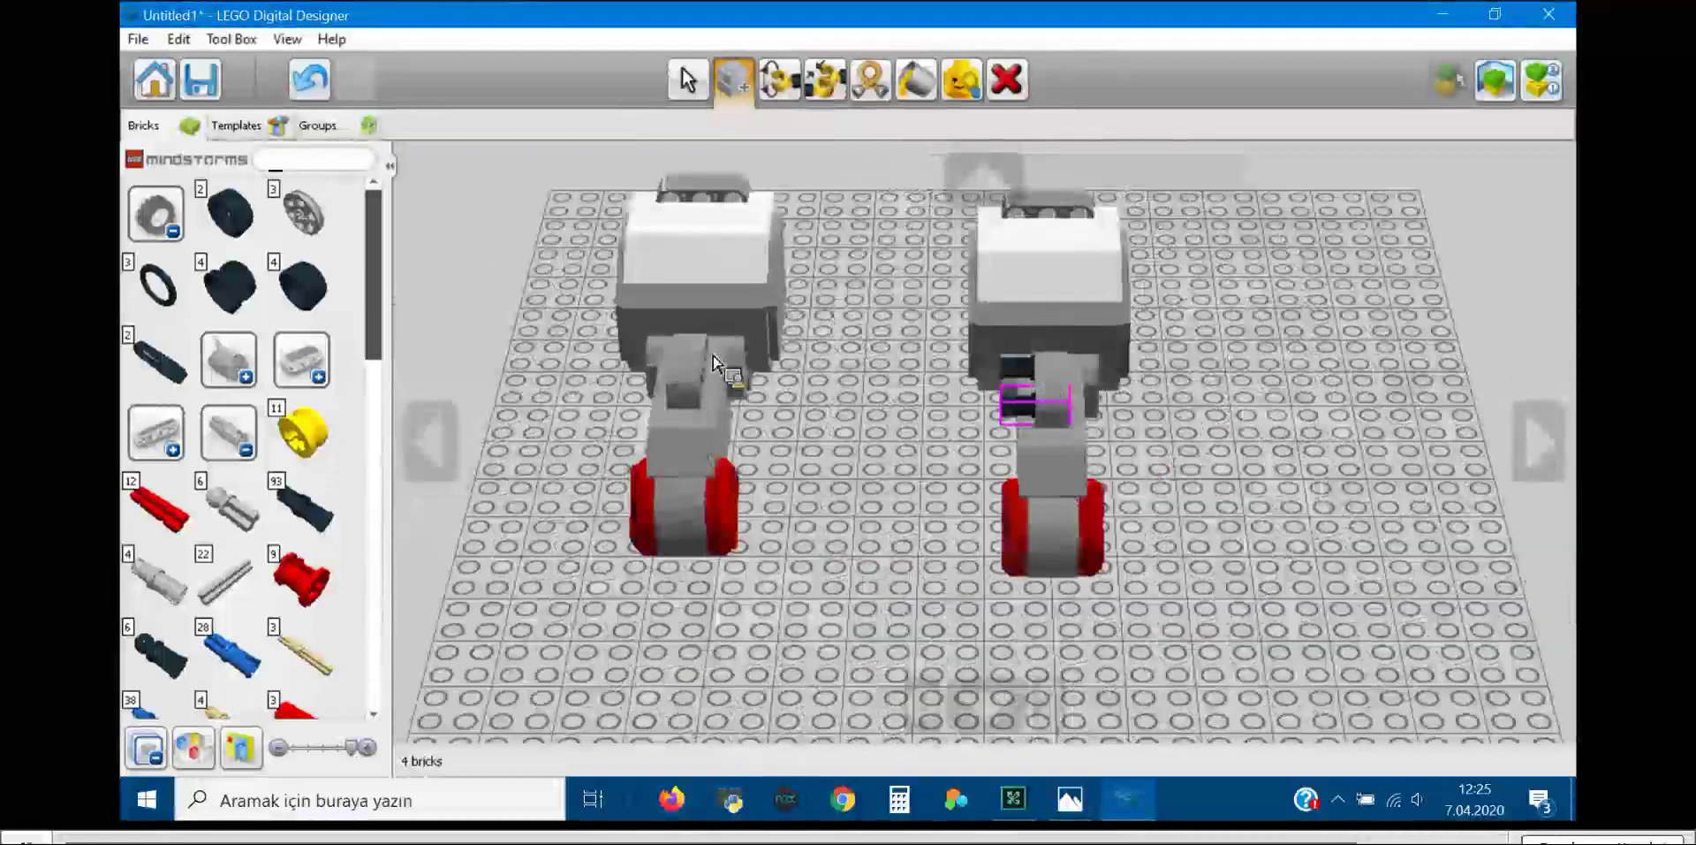
pyautogui.click(1007, 409)
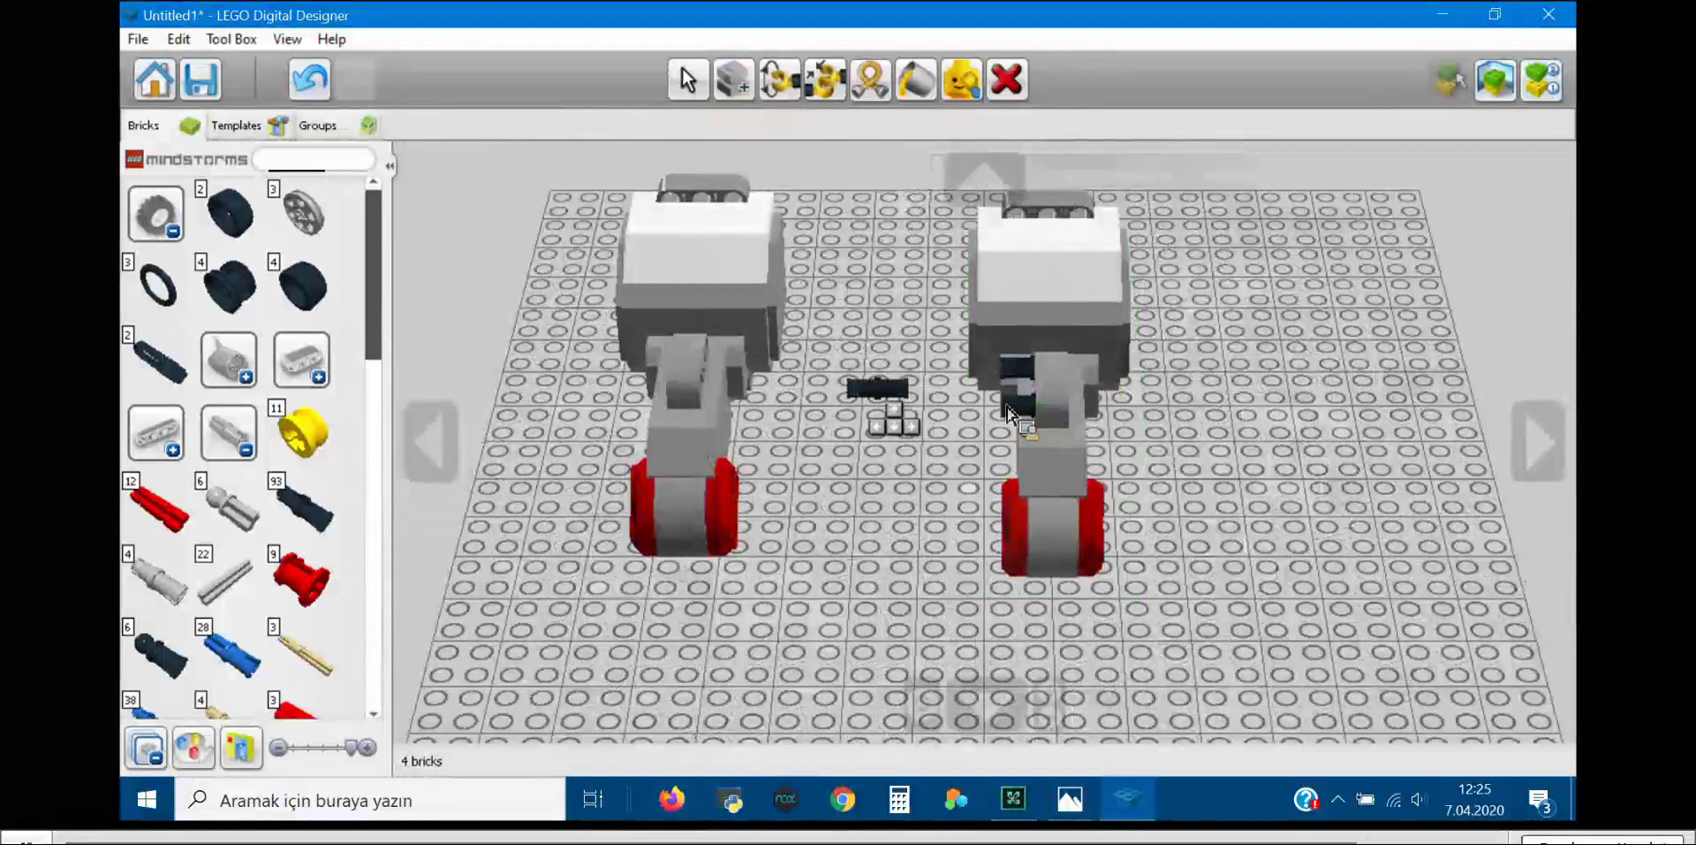
pyautogui.click(729, 405)
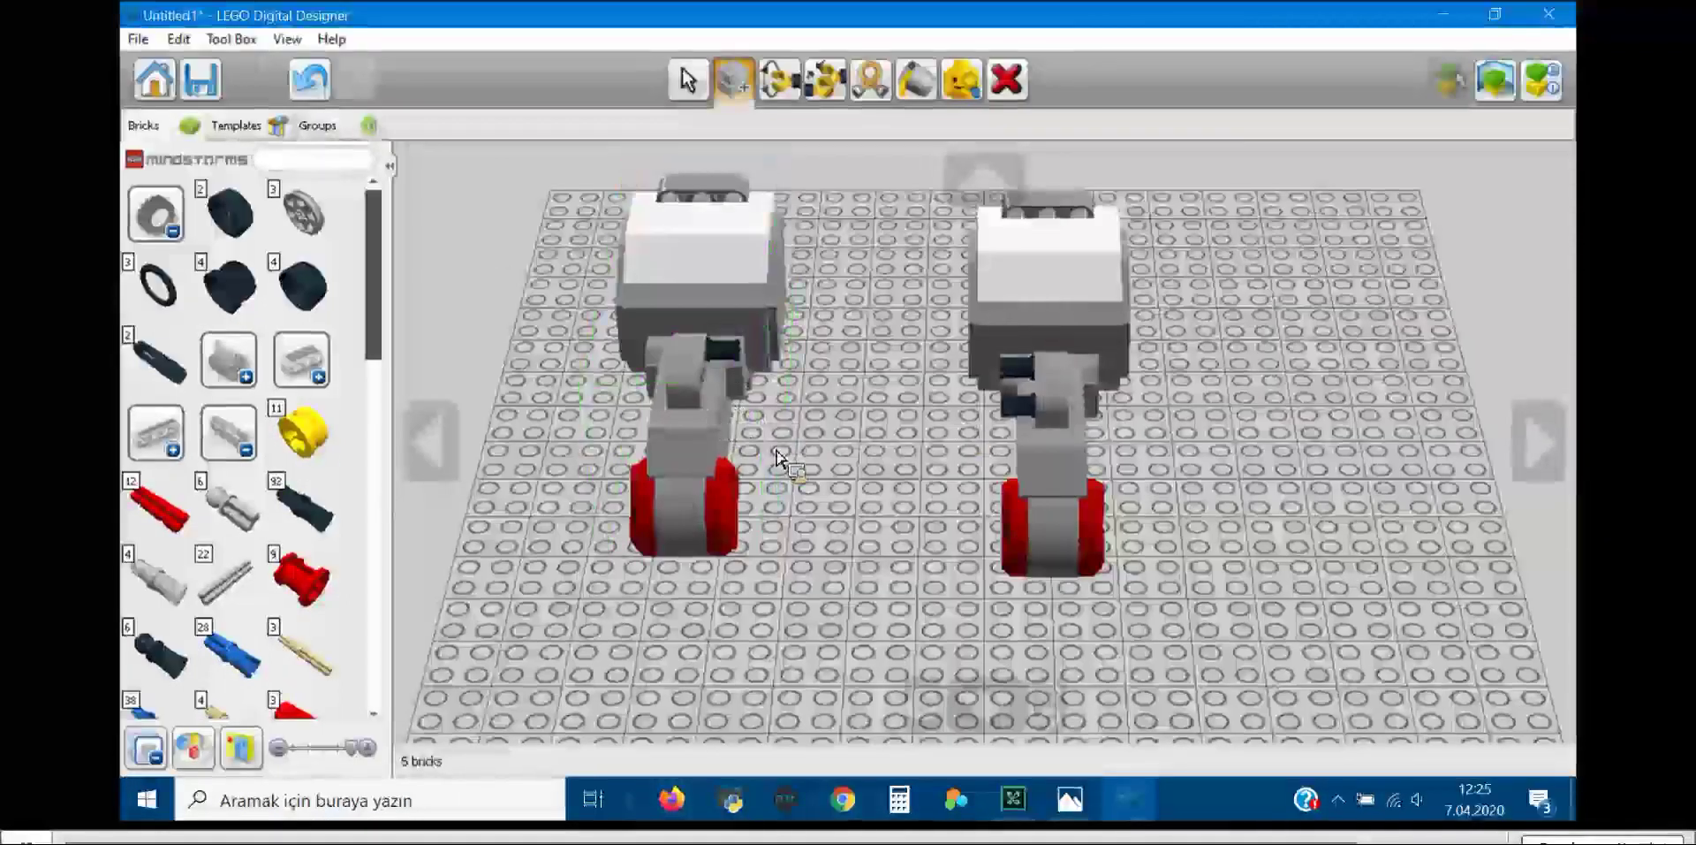
pyautogui.click(1016, 405)
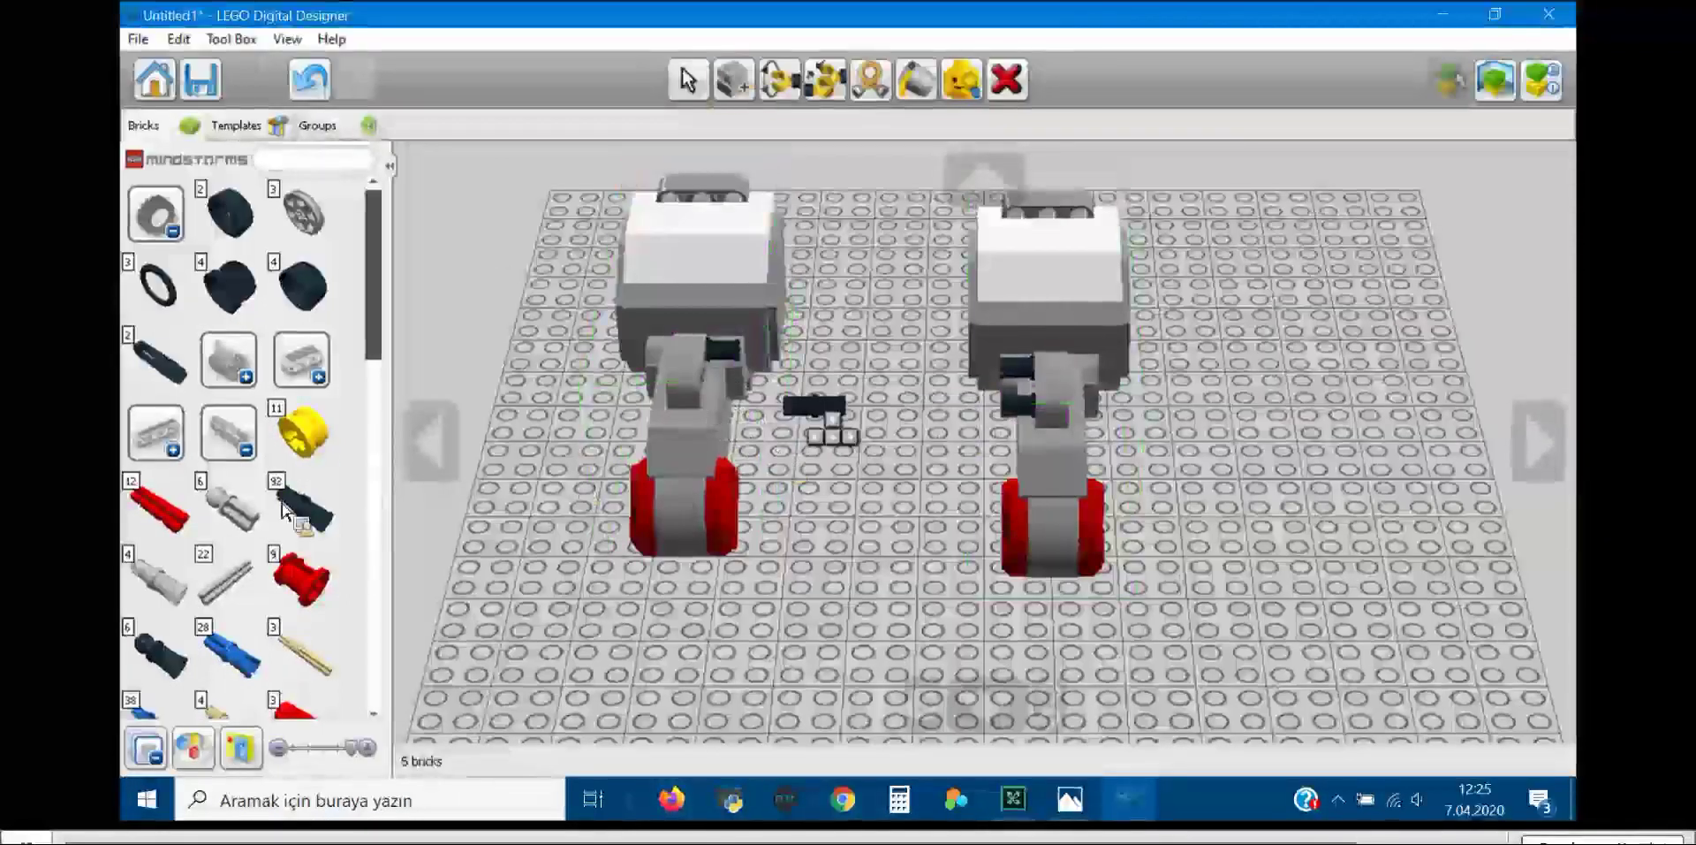
pyautogui.click(861, 521)
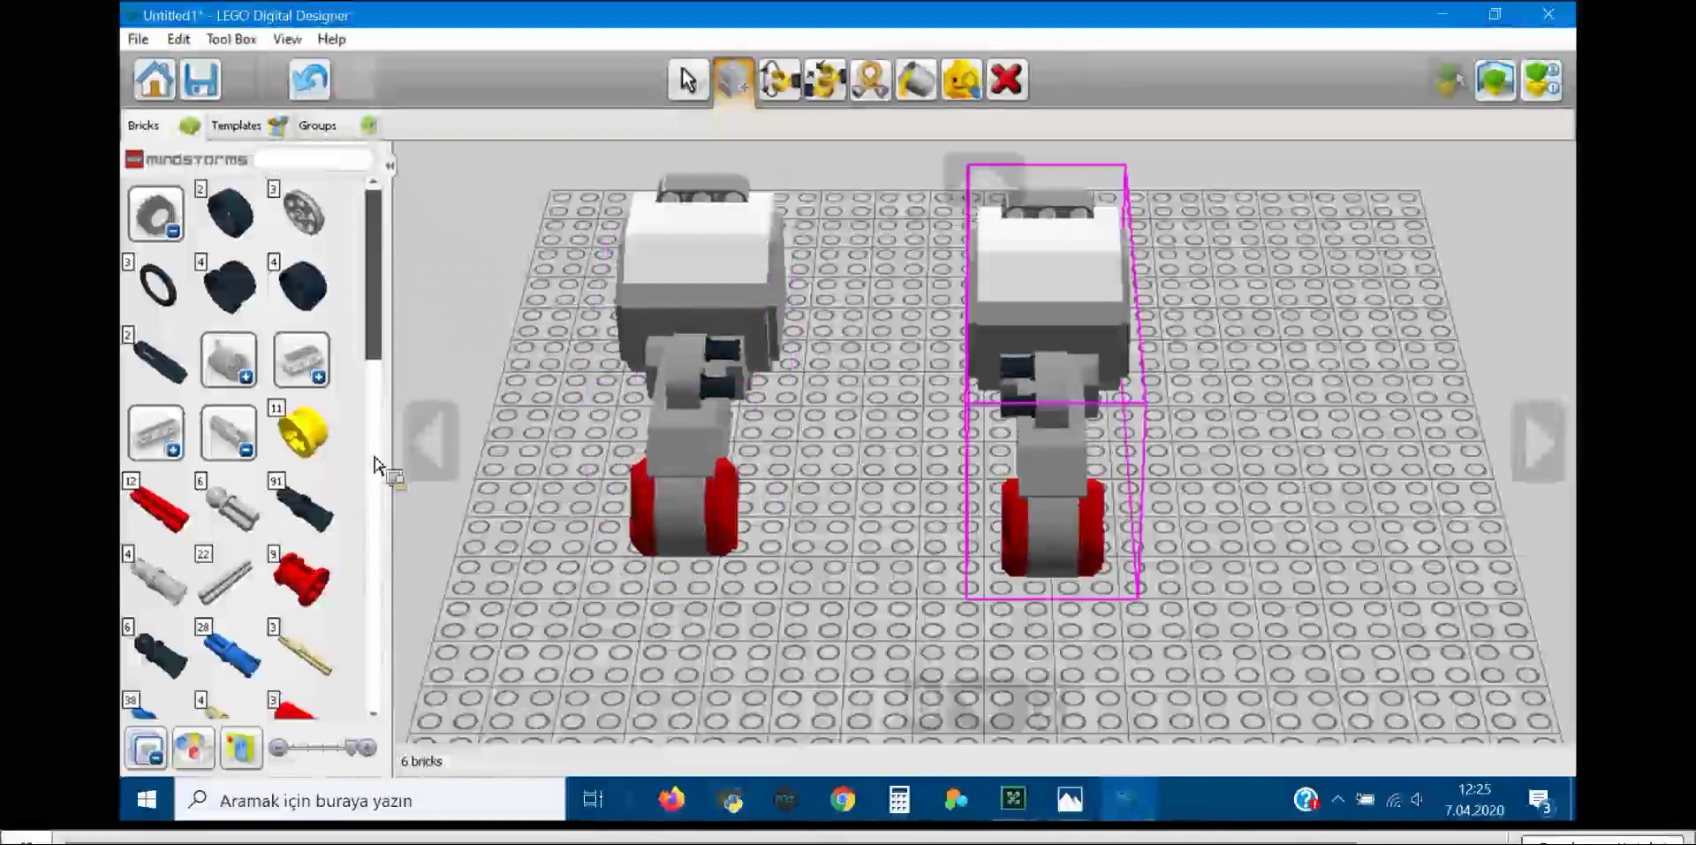
# Step: Examine the two motors with their pegs from several angles and browse the remaining connector bricks
pyautogui.click(1538, 442)
pyautogui.press('Right')
pyautogui.press('Right')
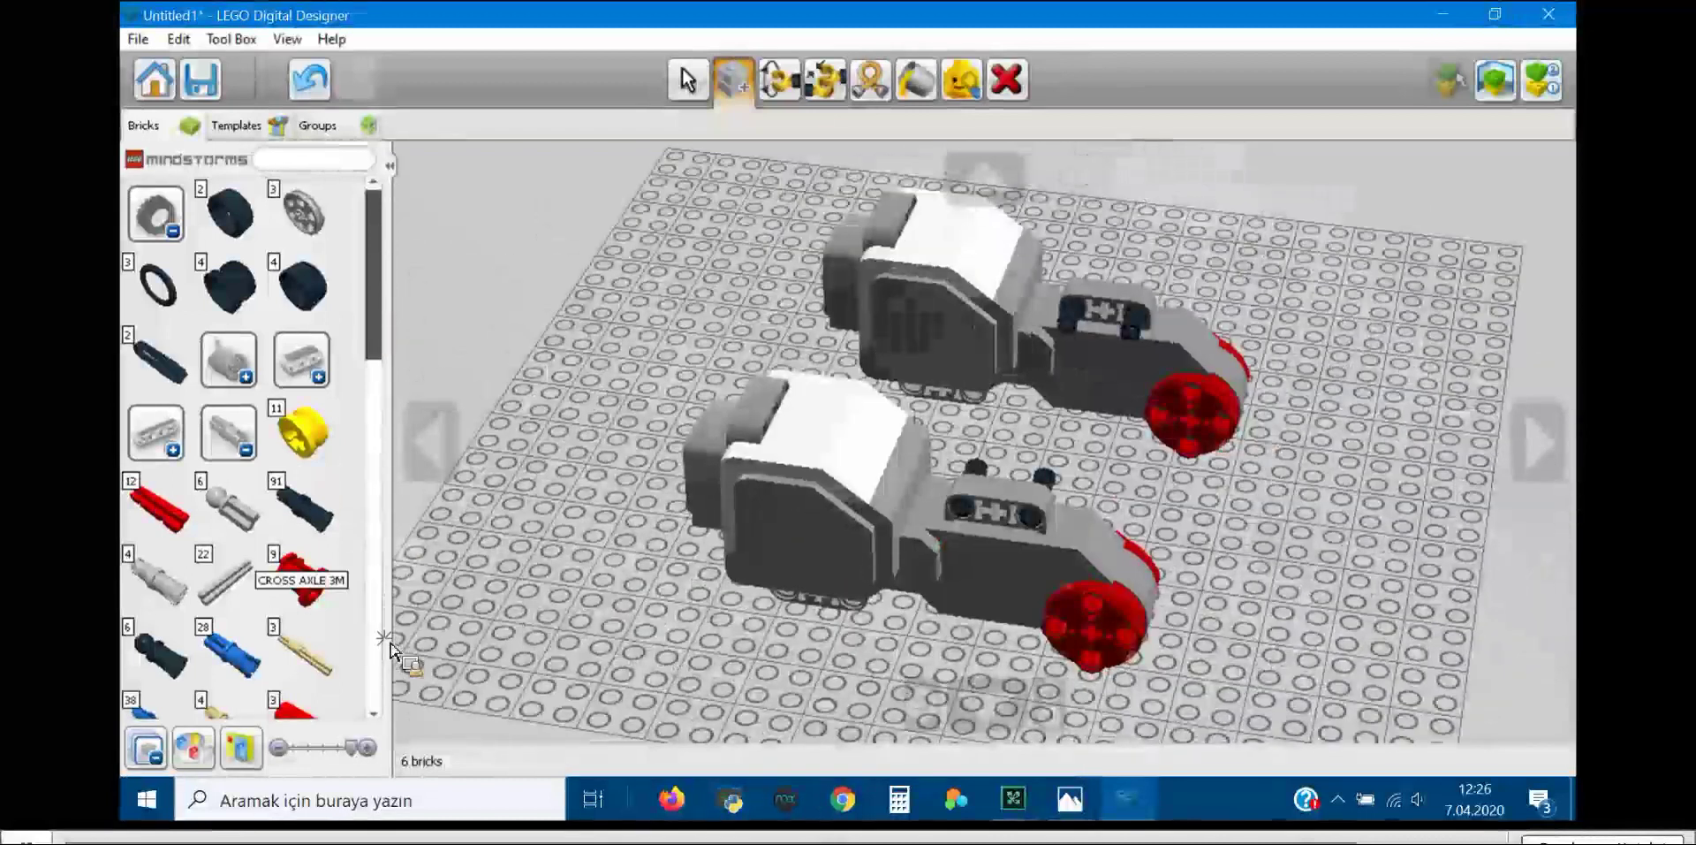
pyautogui.scroll(-10, 516, 592)
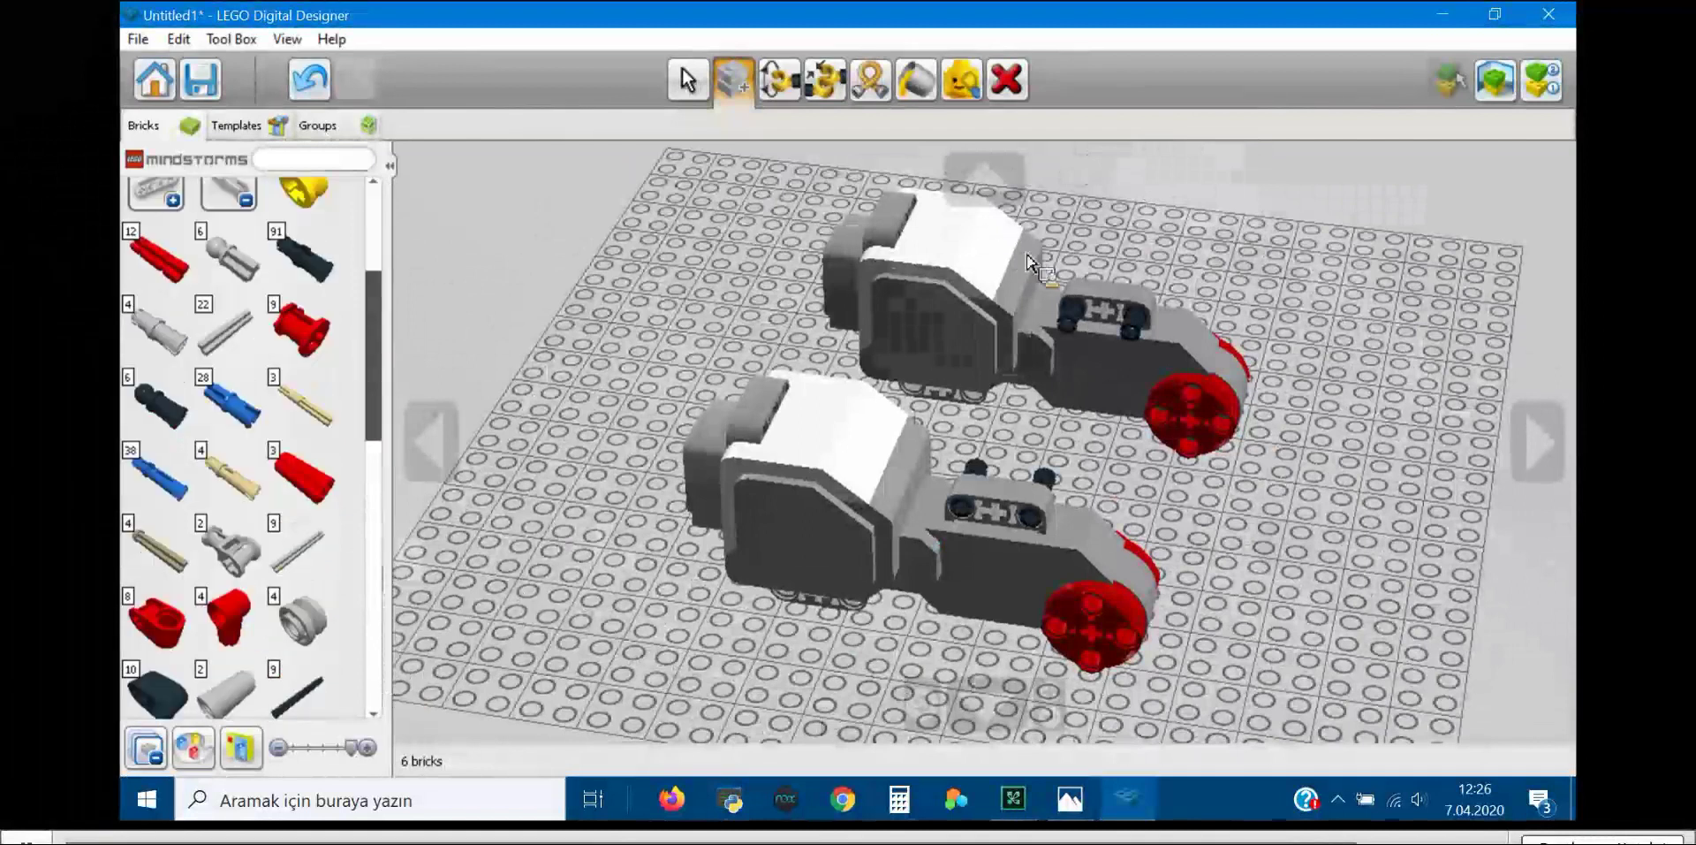
pyautogui.scroll(-5, 793, 646)
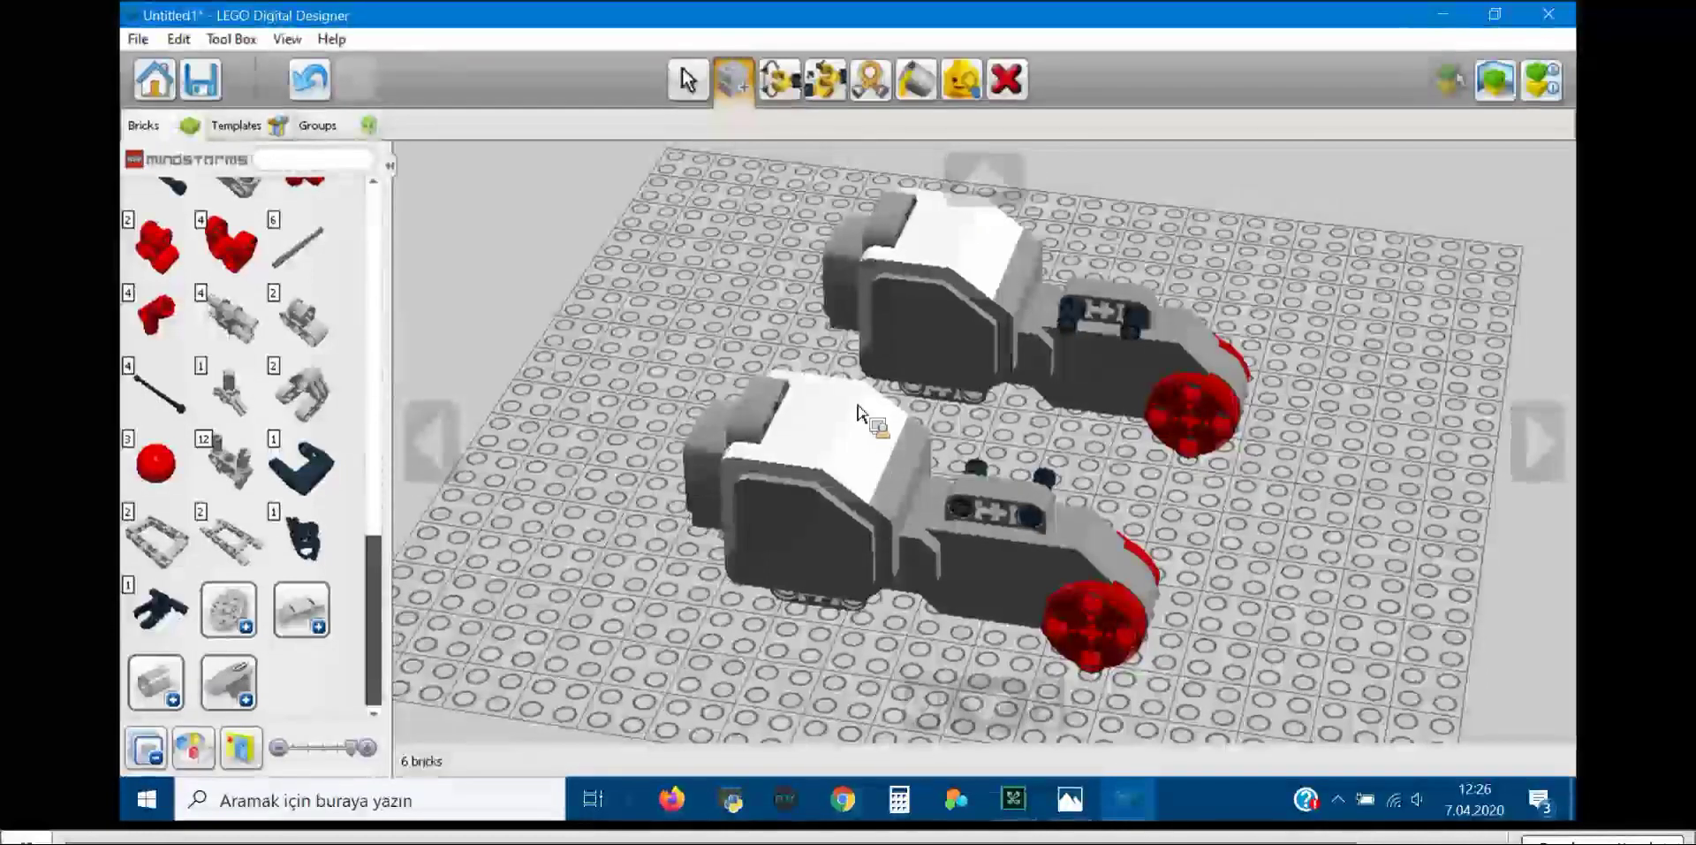
pyautogui.click(431, 441)
pyautogui.moveTo(673, 399); pyautogui.dragTo(1071, 590, button='right')
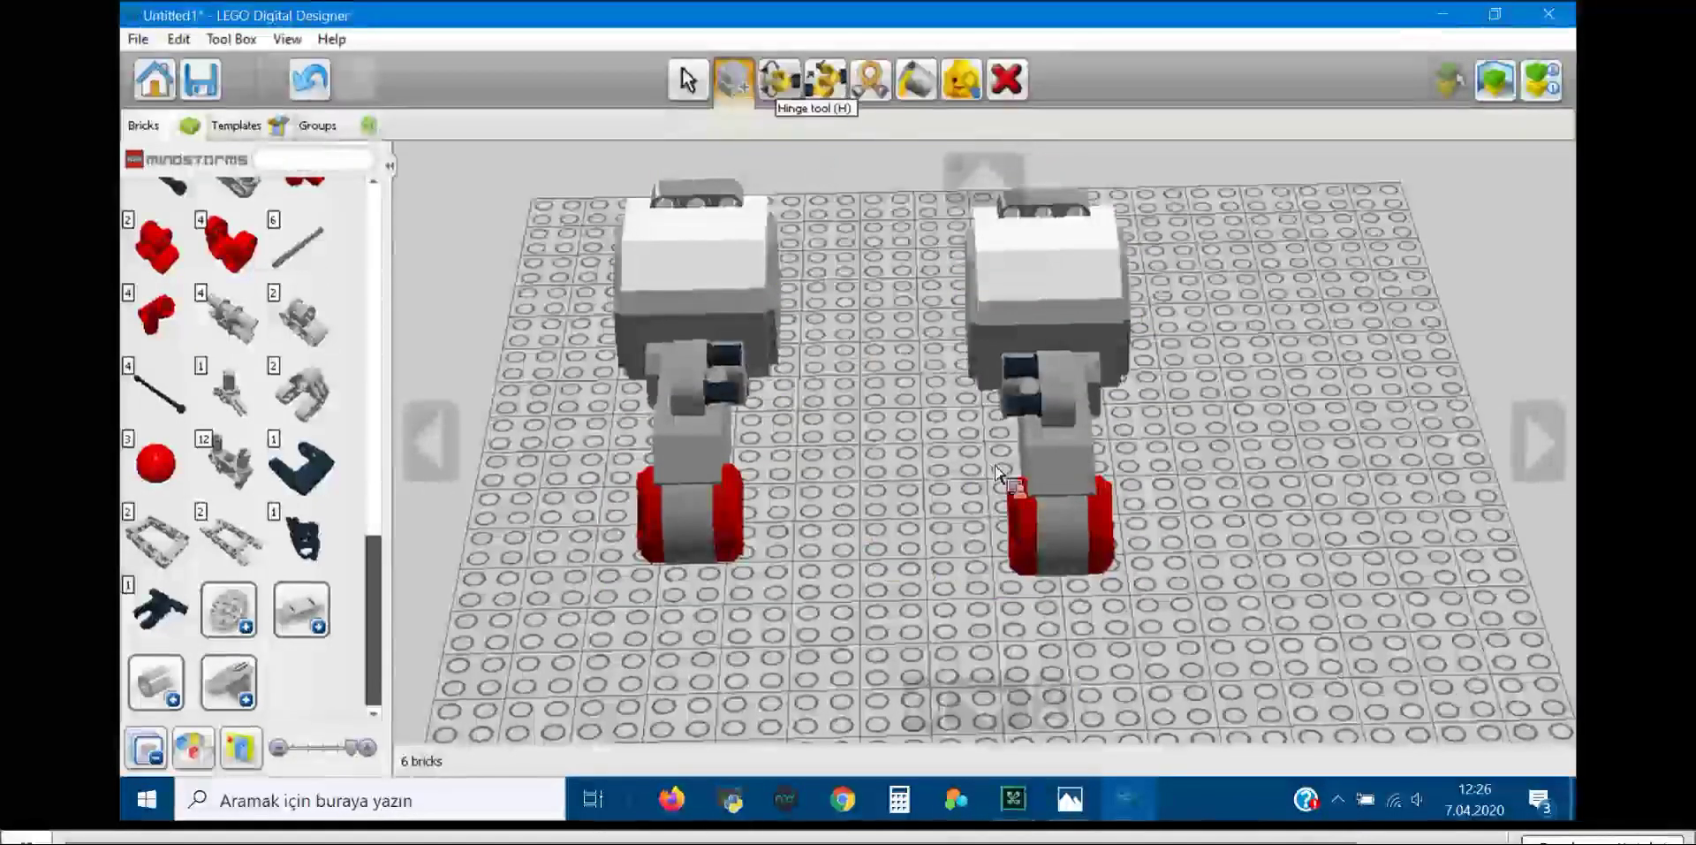
pyautogui.click(738, 318)
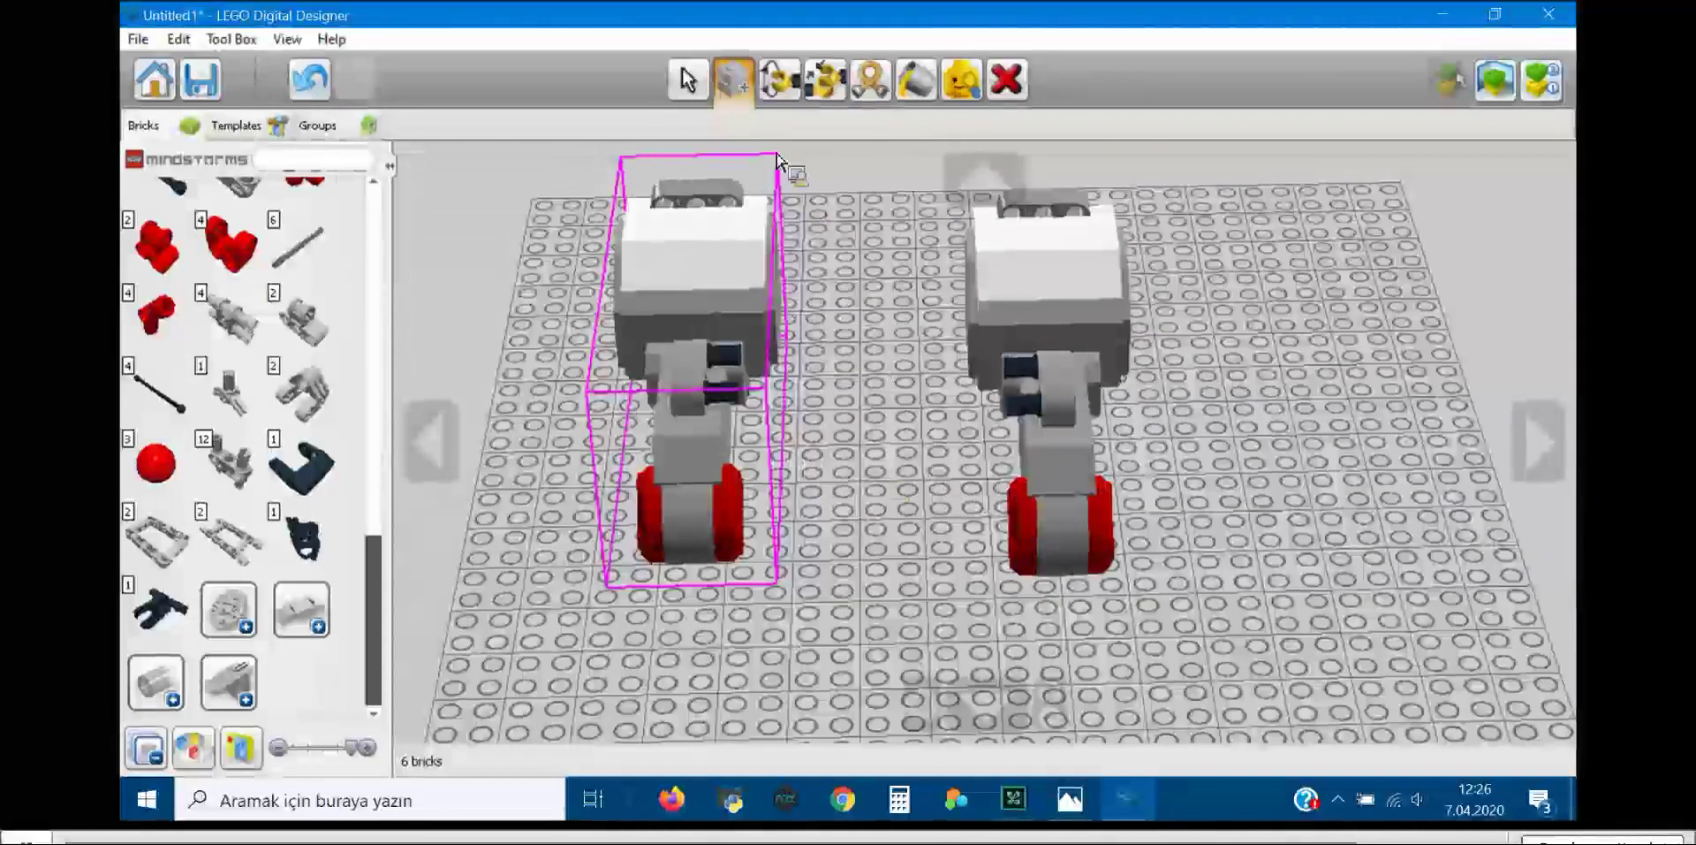
pyautogui.click(825, 95)
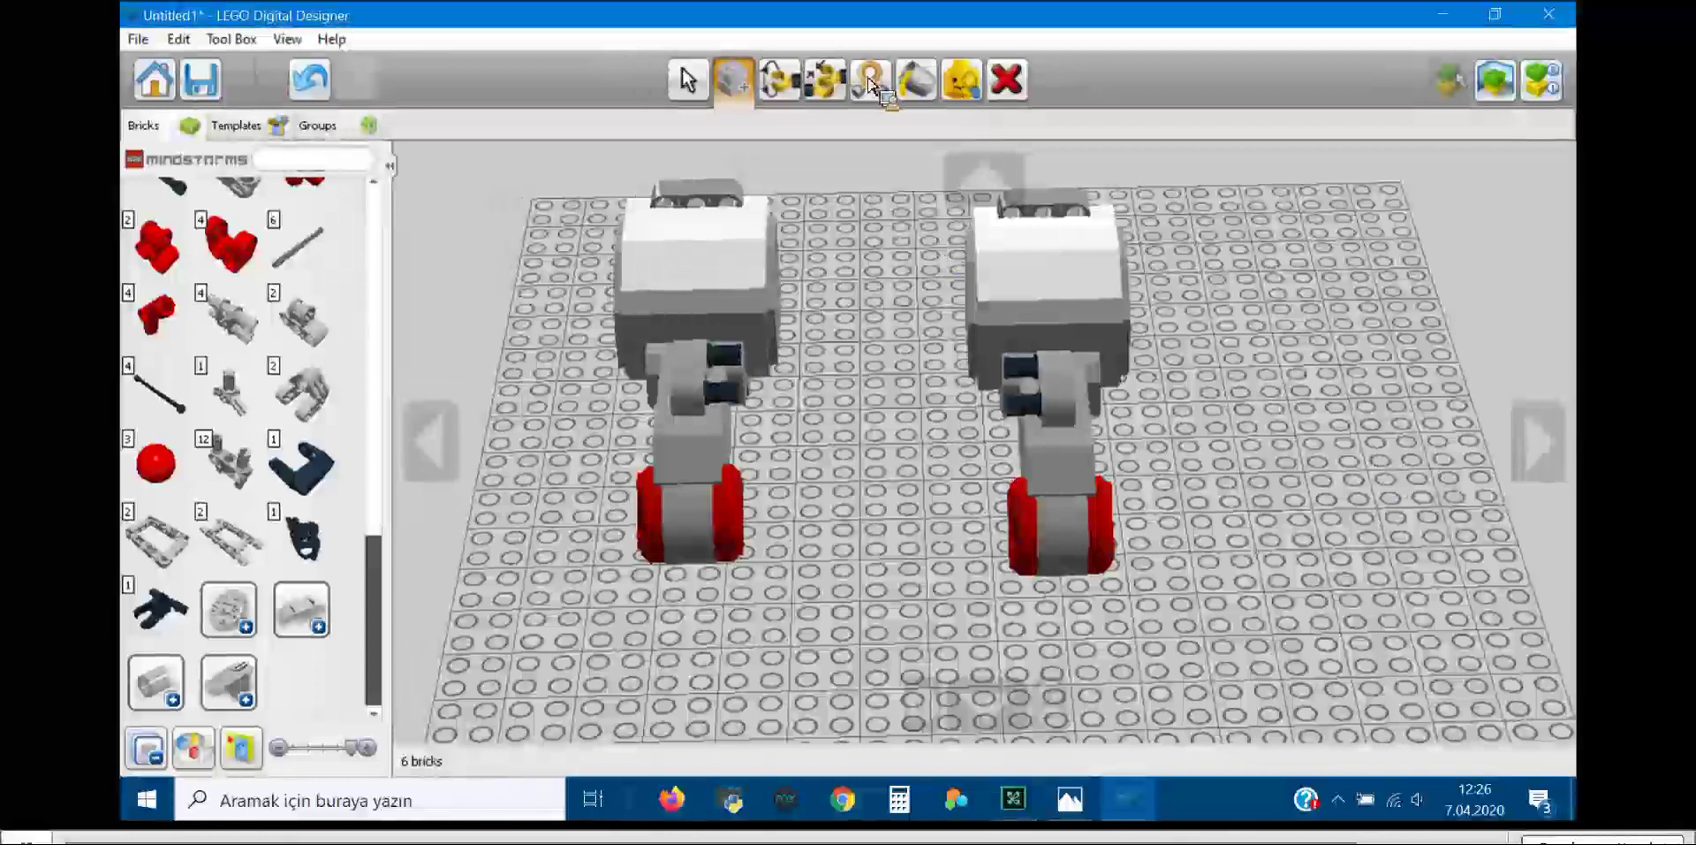
pyautogui.click(1538, 442)
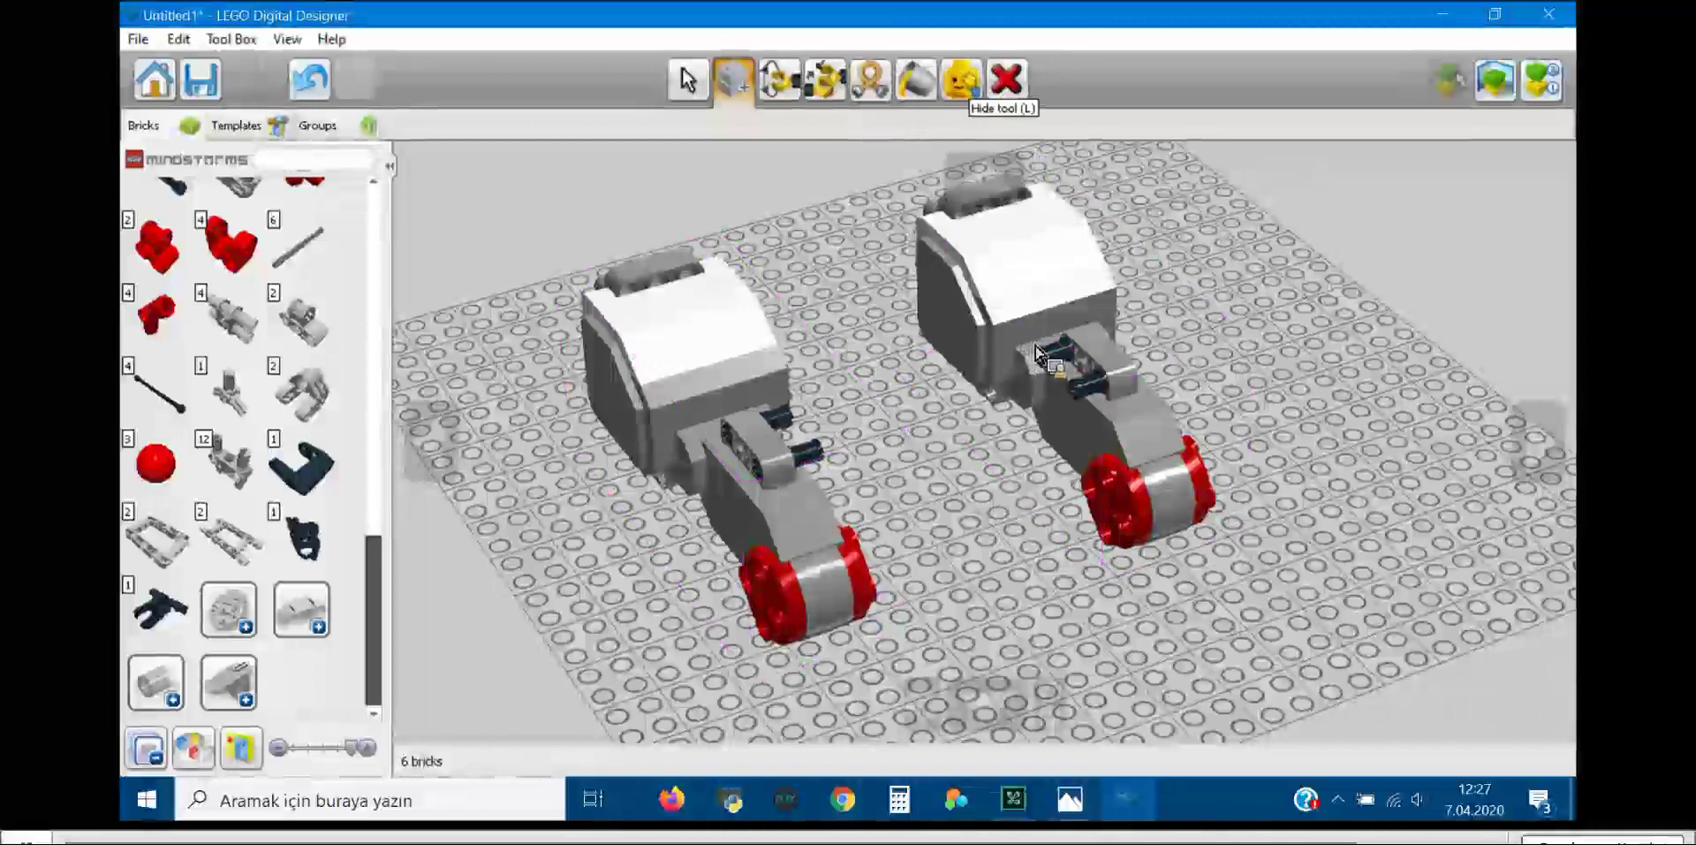
# Step: Hide the rear motor with the Hide tool and bring it back into view
pyautogui.press('l')
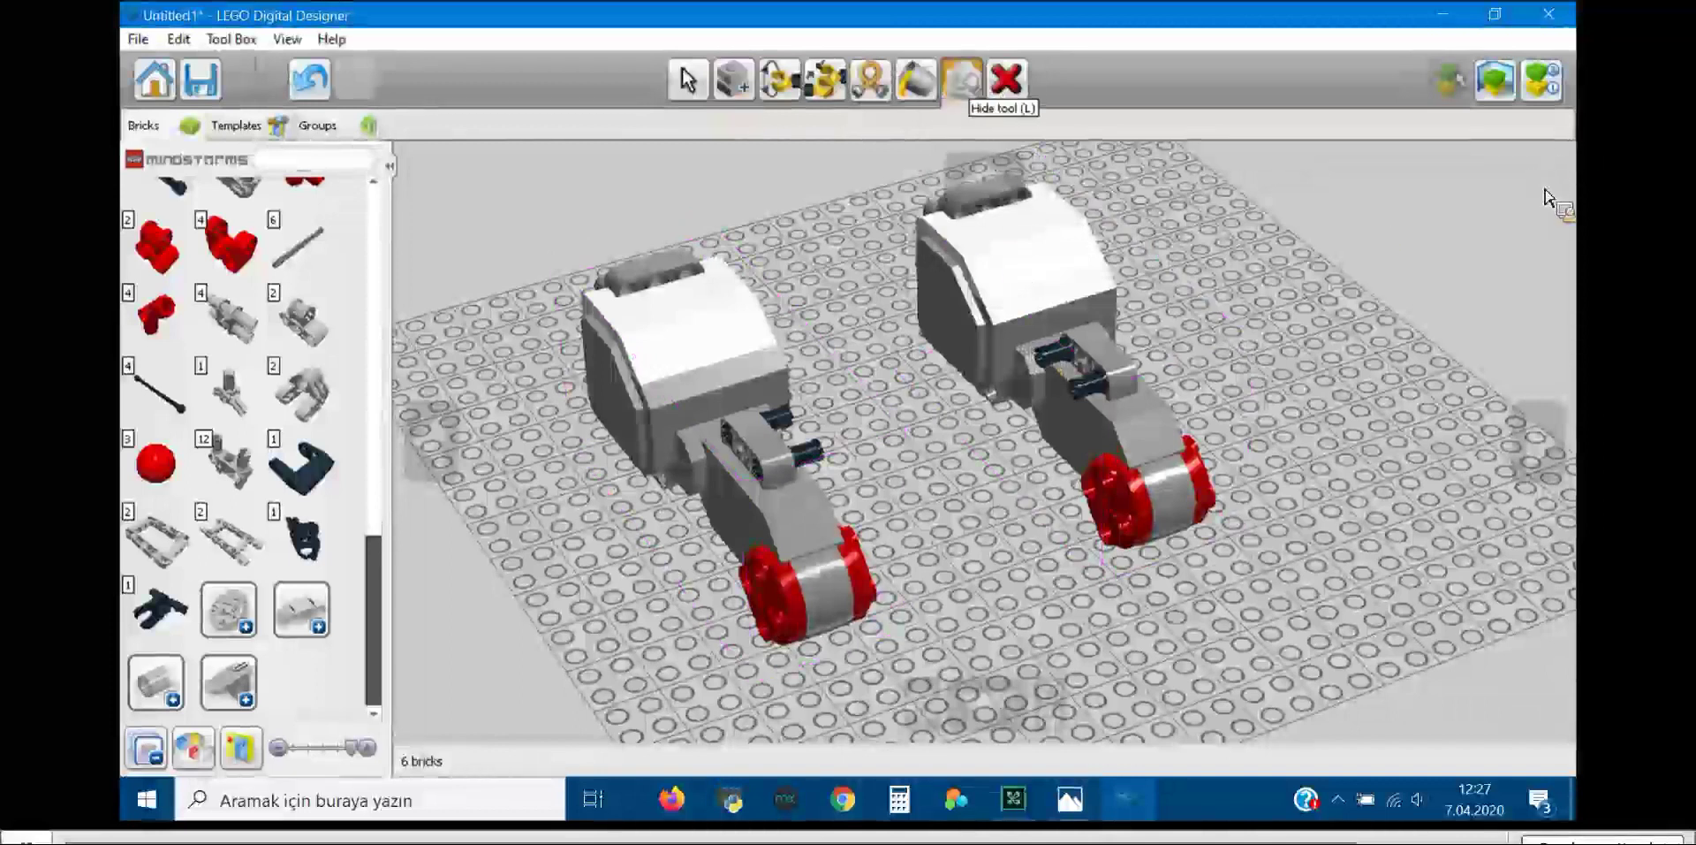
pyautogui.click(1137, 378)
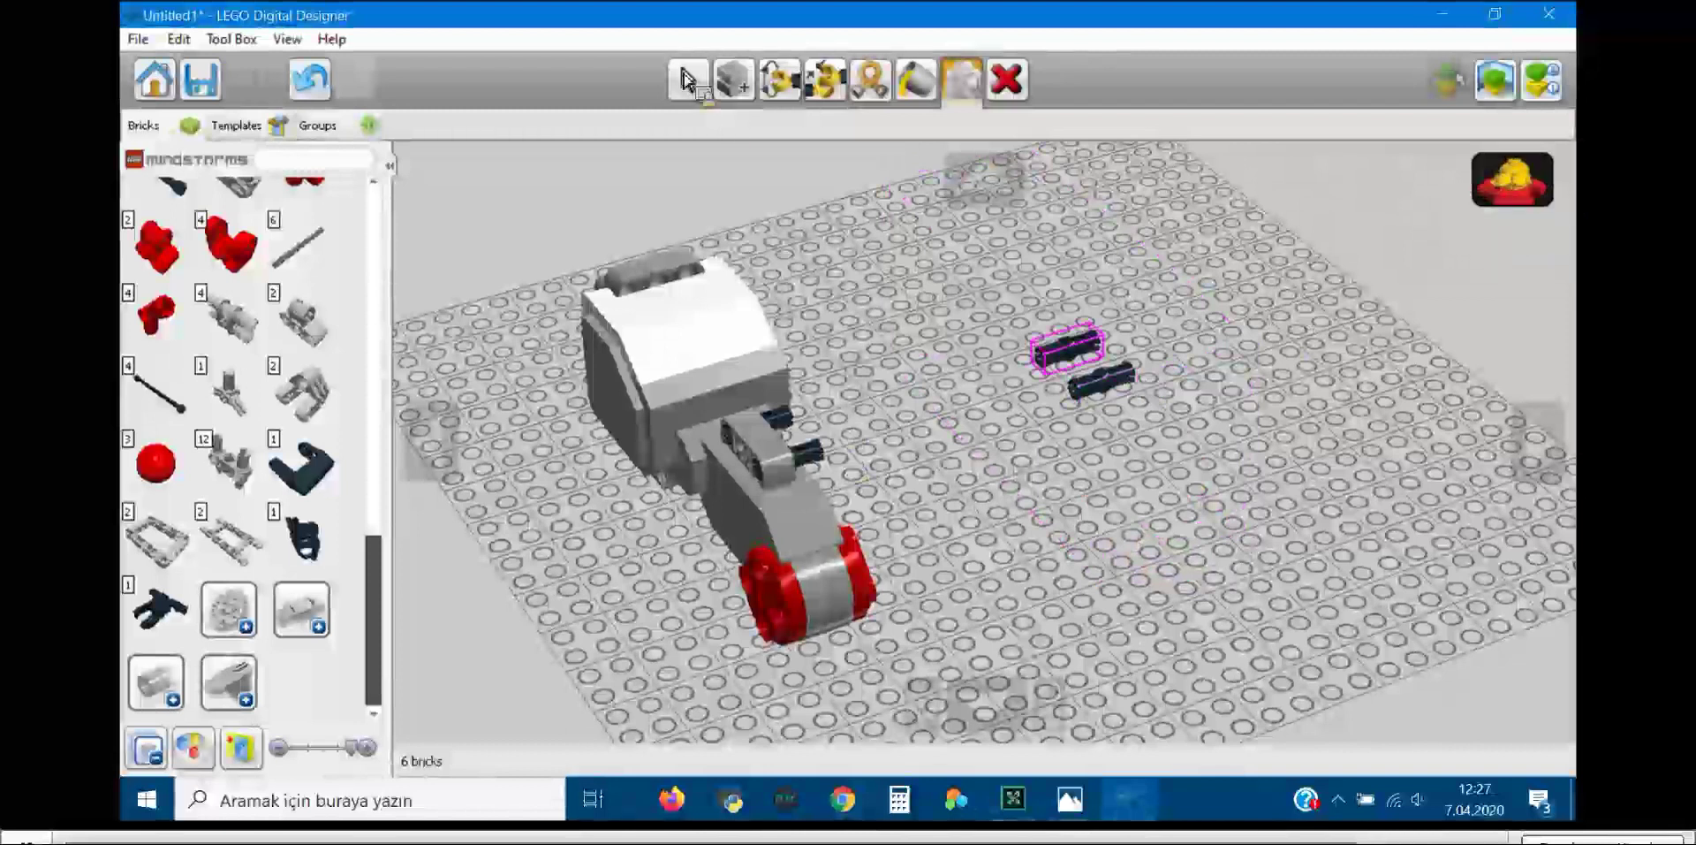
pyautogui.hotkey('ctrl', 'z')
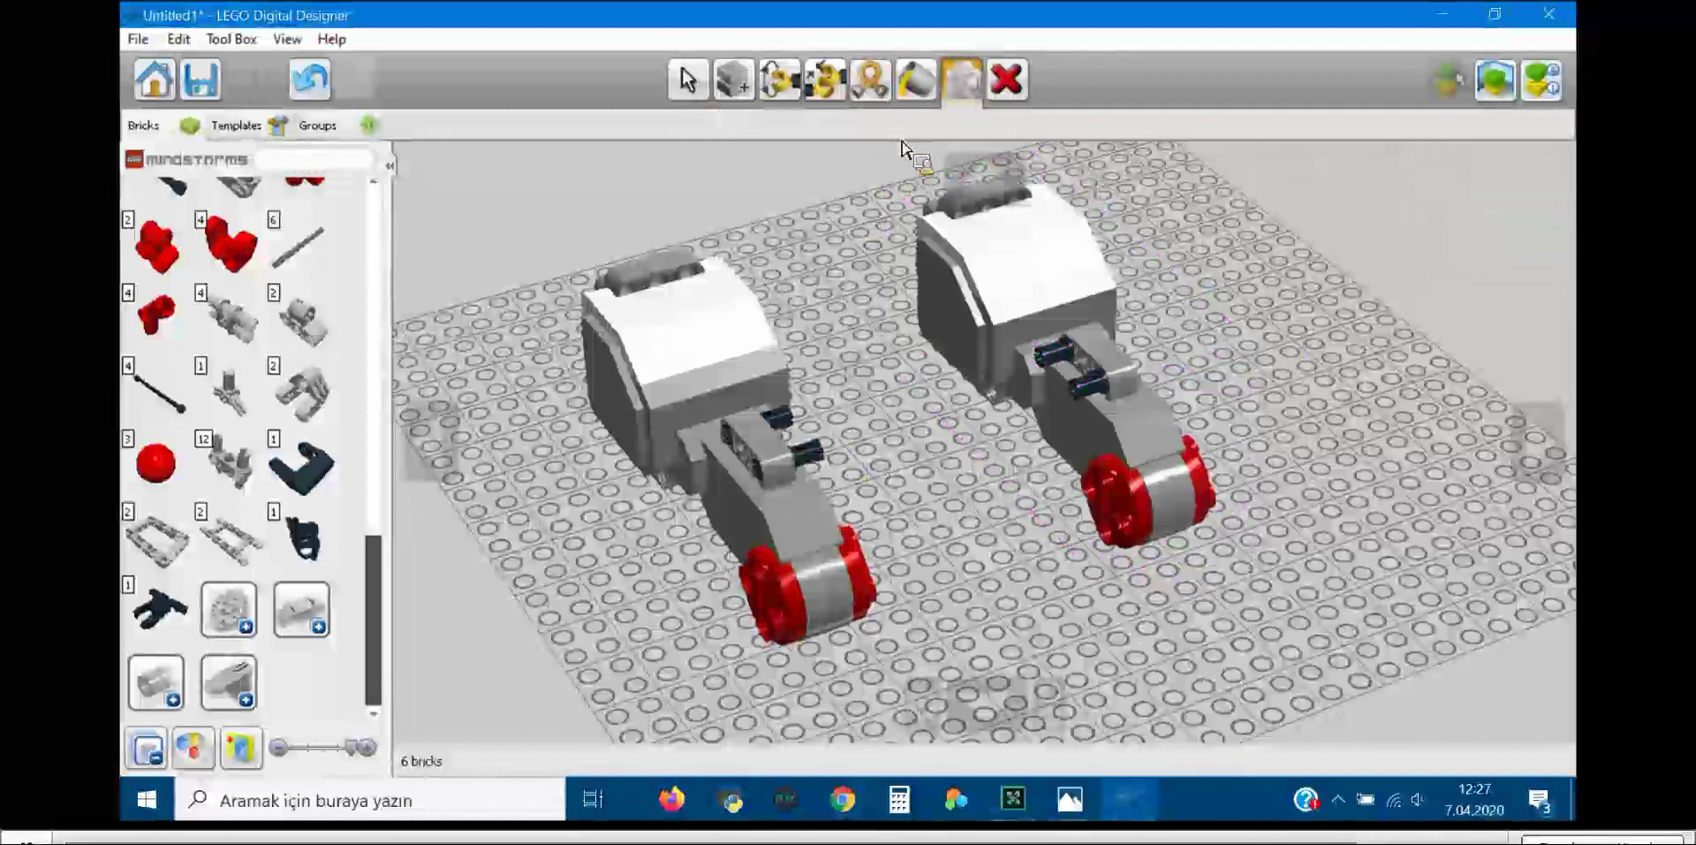
# Step: Select all bricks by inverting the empty selection, hide them, and show all hidden bricks again
pyautogui.click(966, 87)
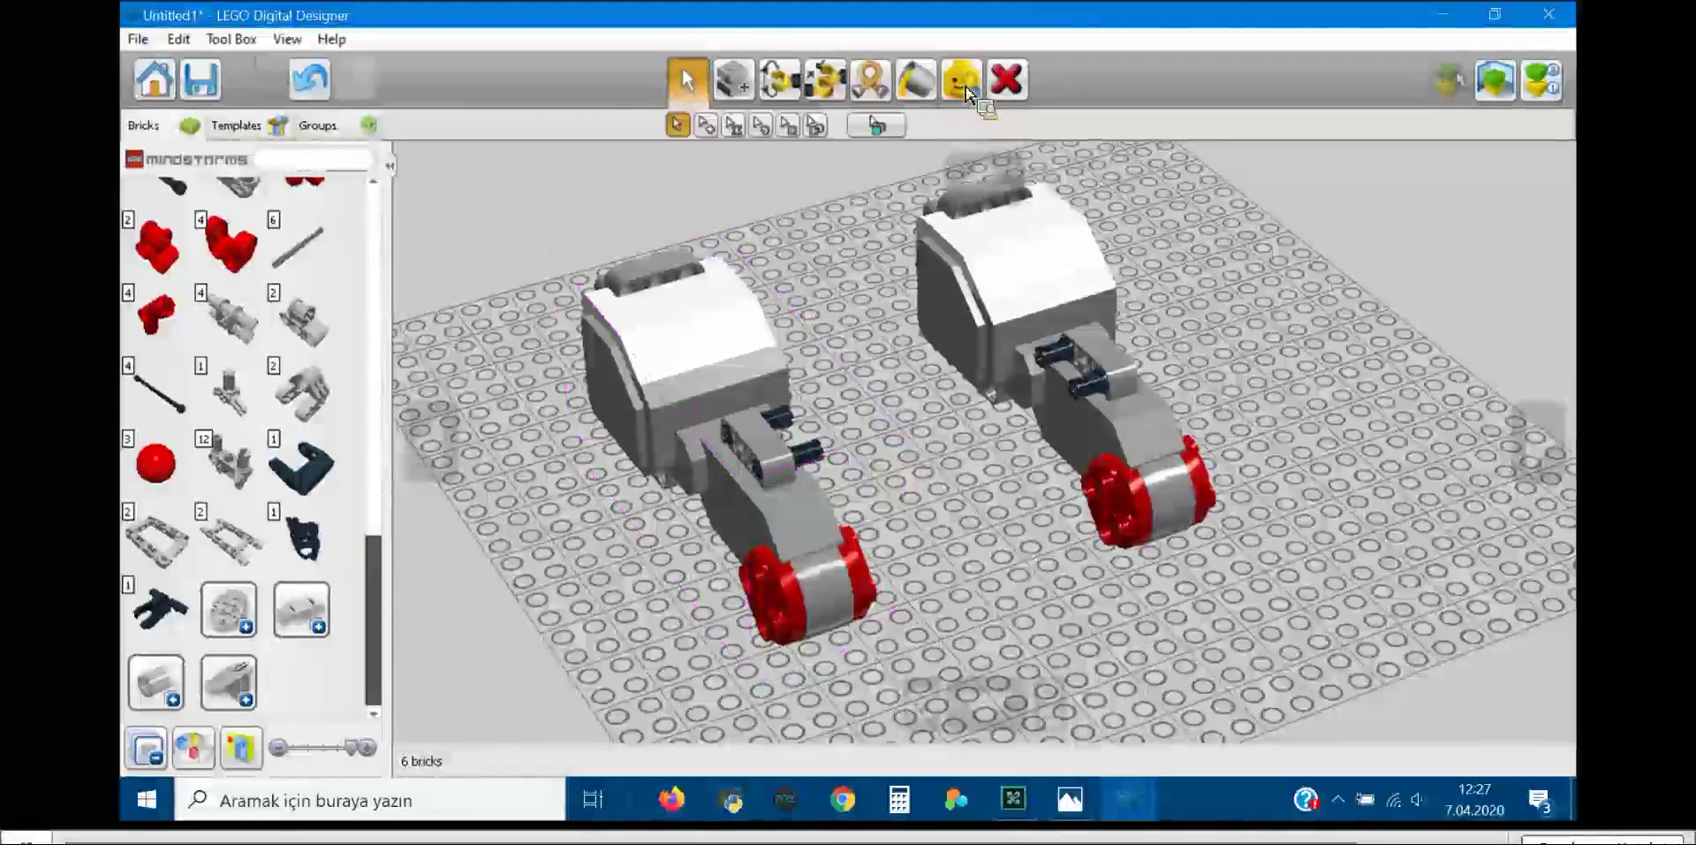
pyautogui.click(877, 126)
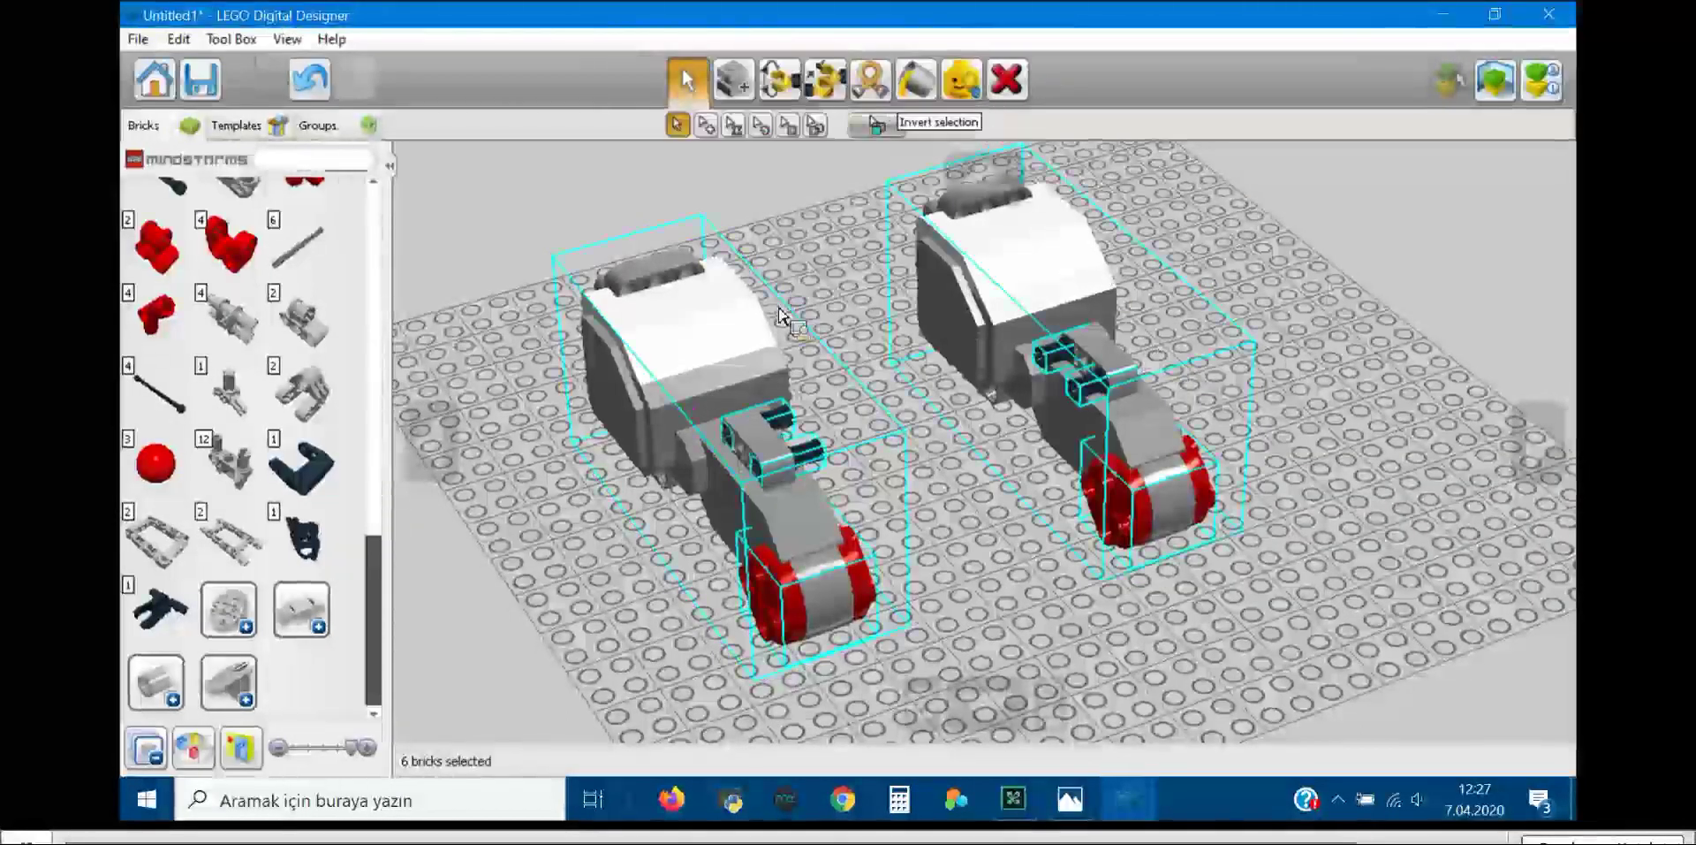
pyautogui.press('l')
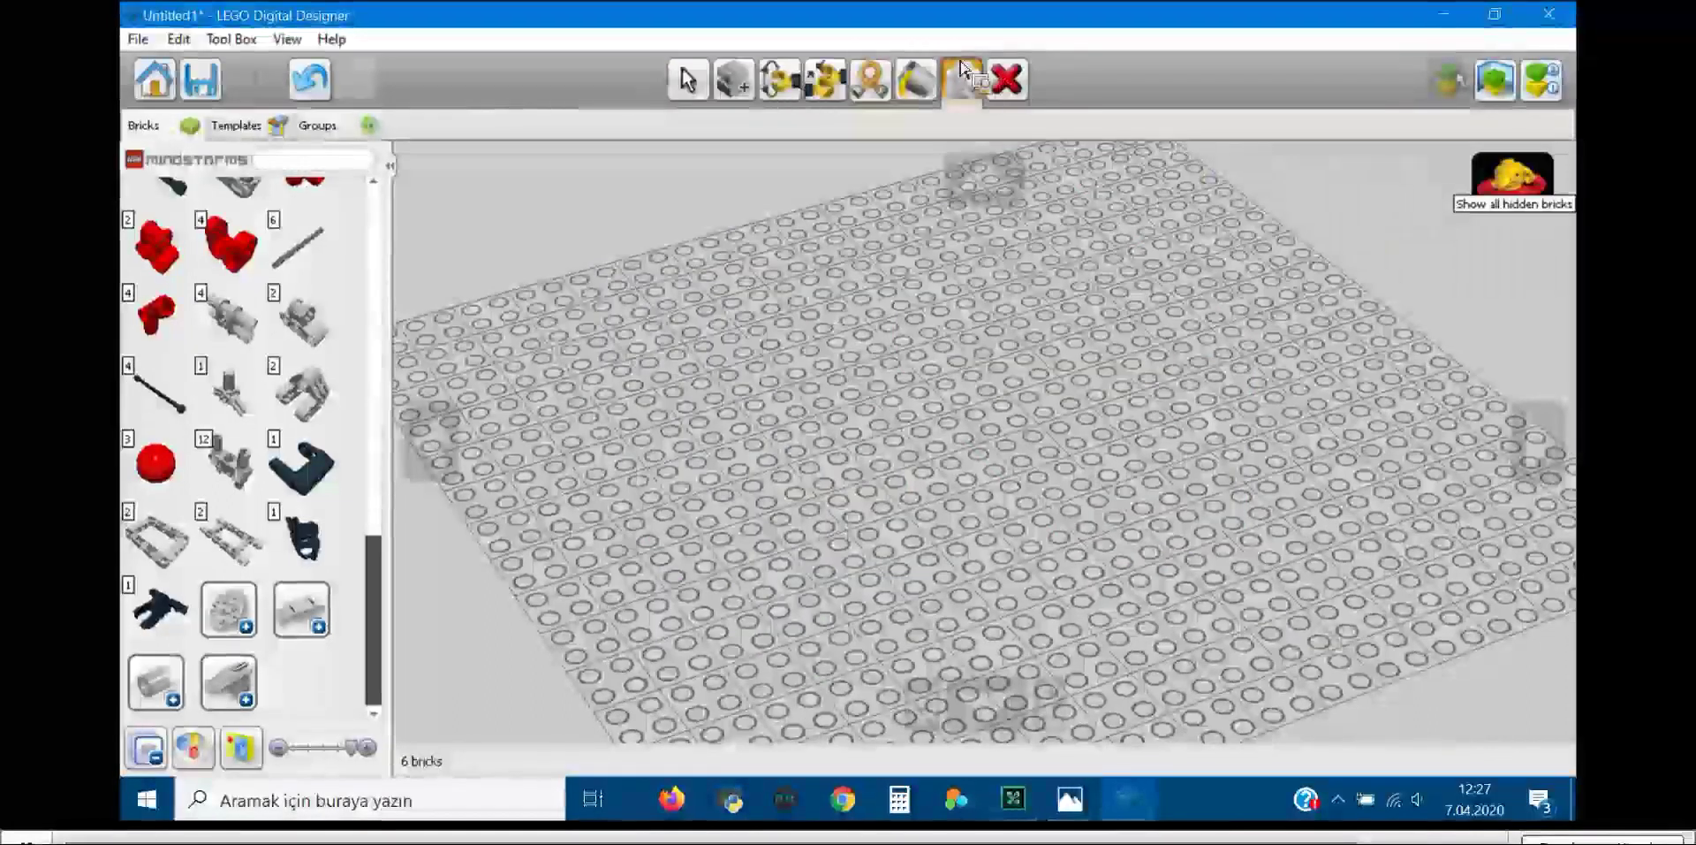
pyautogui.click(1512, 175)
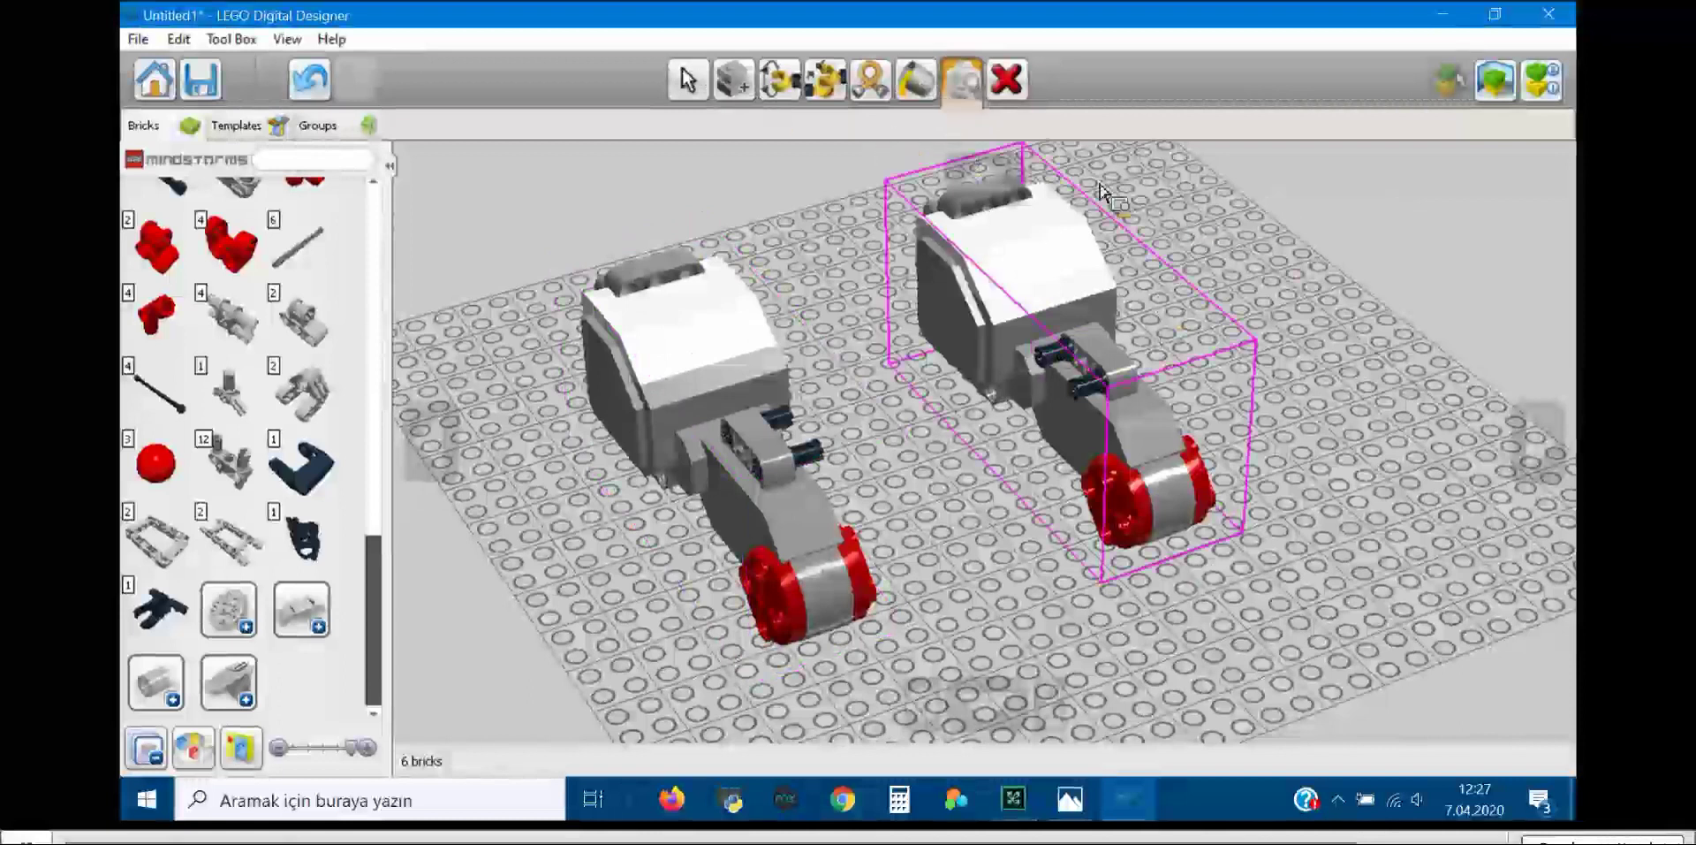
# Step: Select all bricks on the baseplate and delete them
pyautogui.click(687, 79)
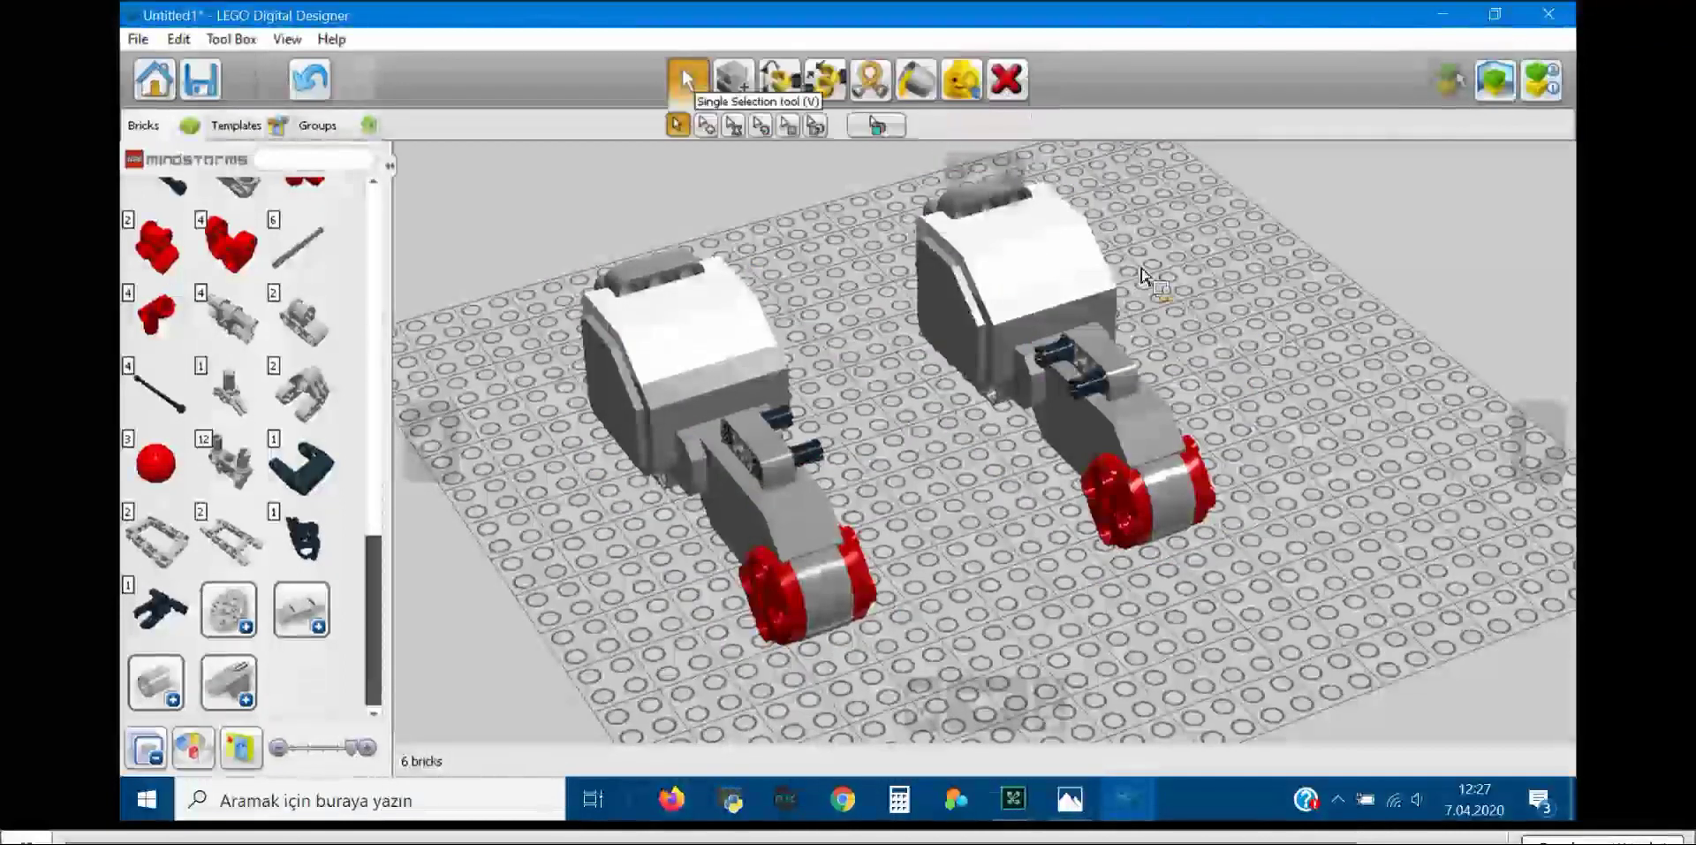
pyautogui.hotkey('ctrl', 'a')
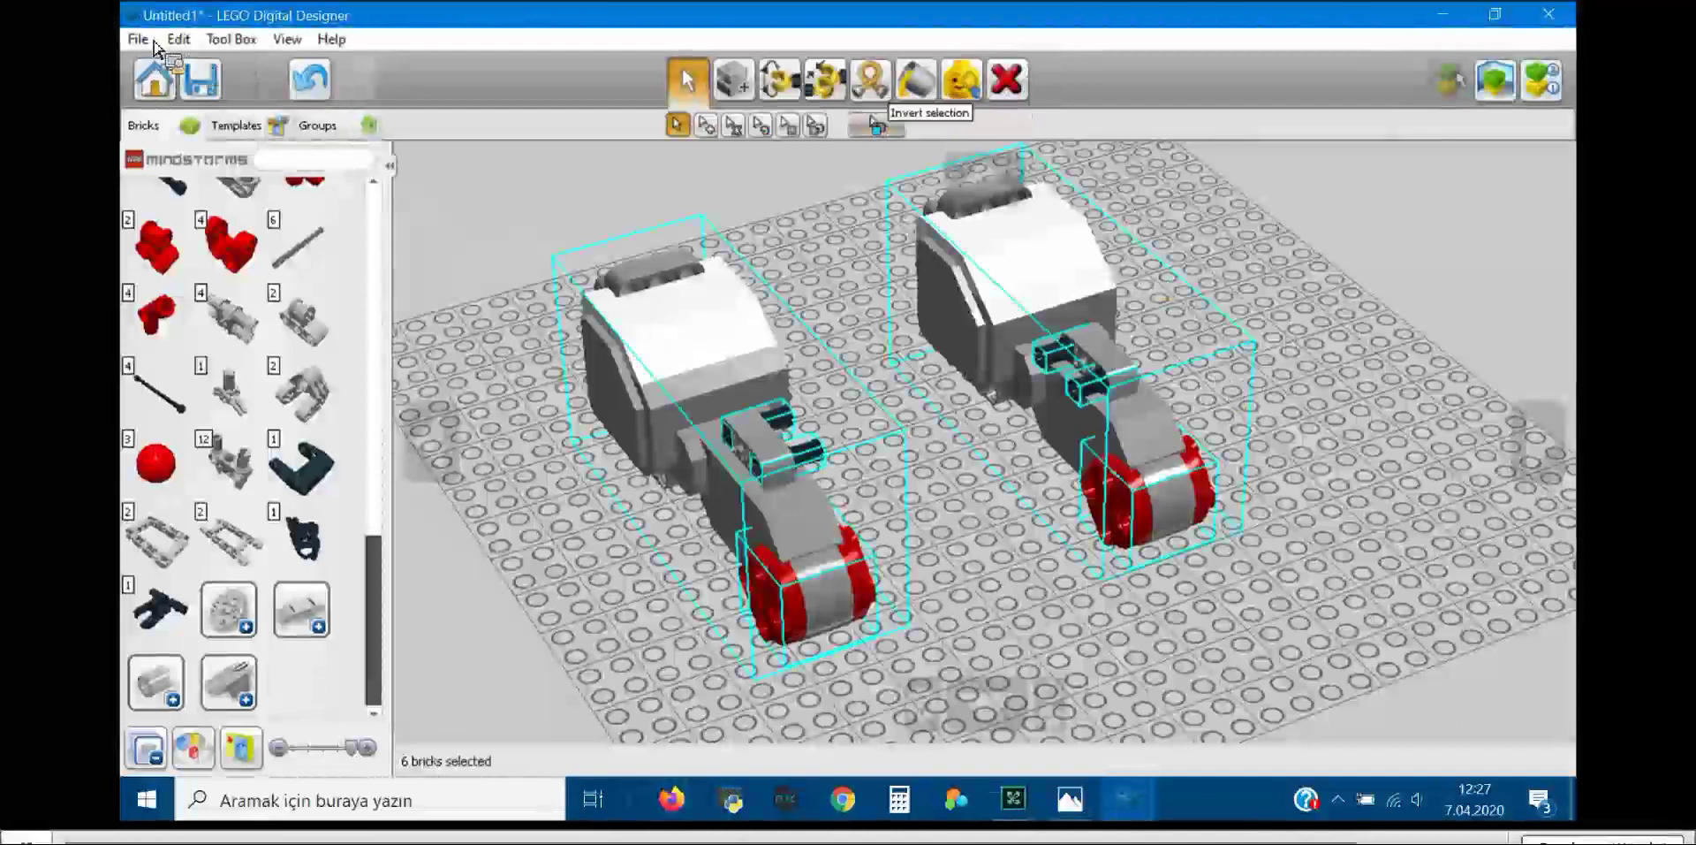
pyautogui.click(1006, 80)
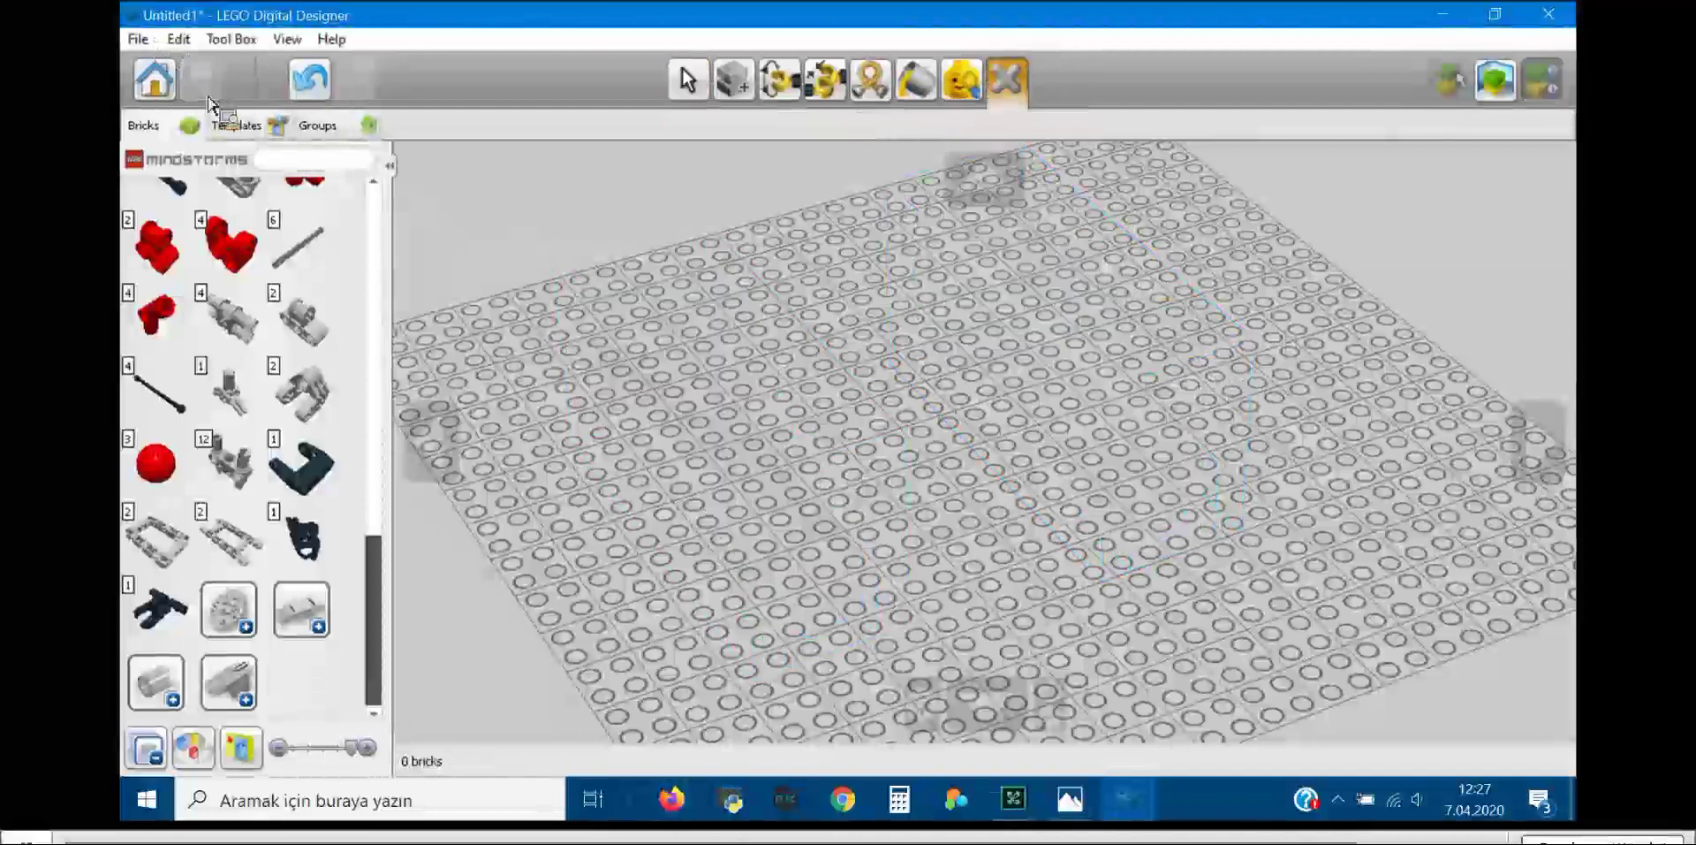
# Step: Open the Temel Robot1 model without saving the changes to the current one
pyautogui.hotkey('alt', 'f')
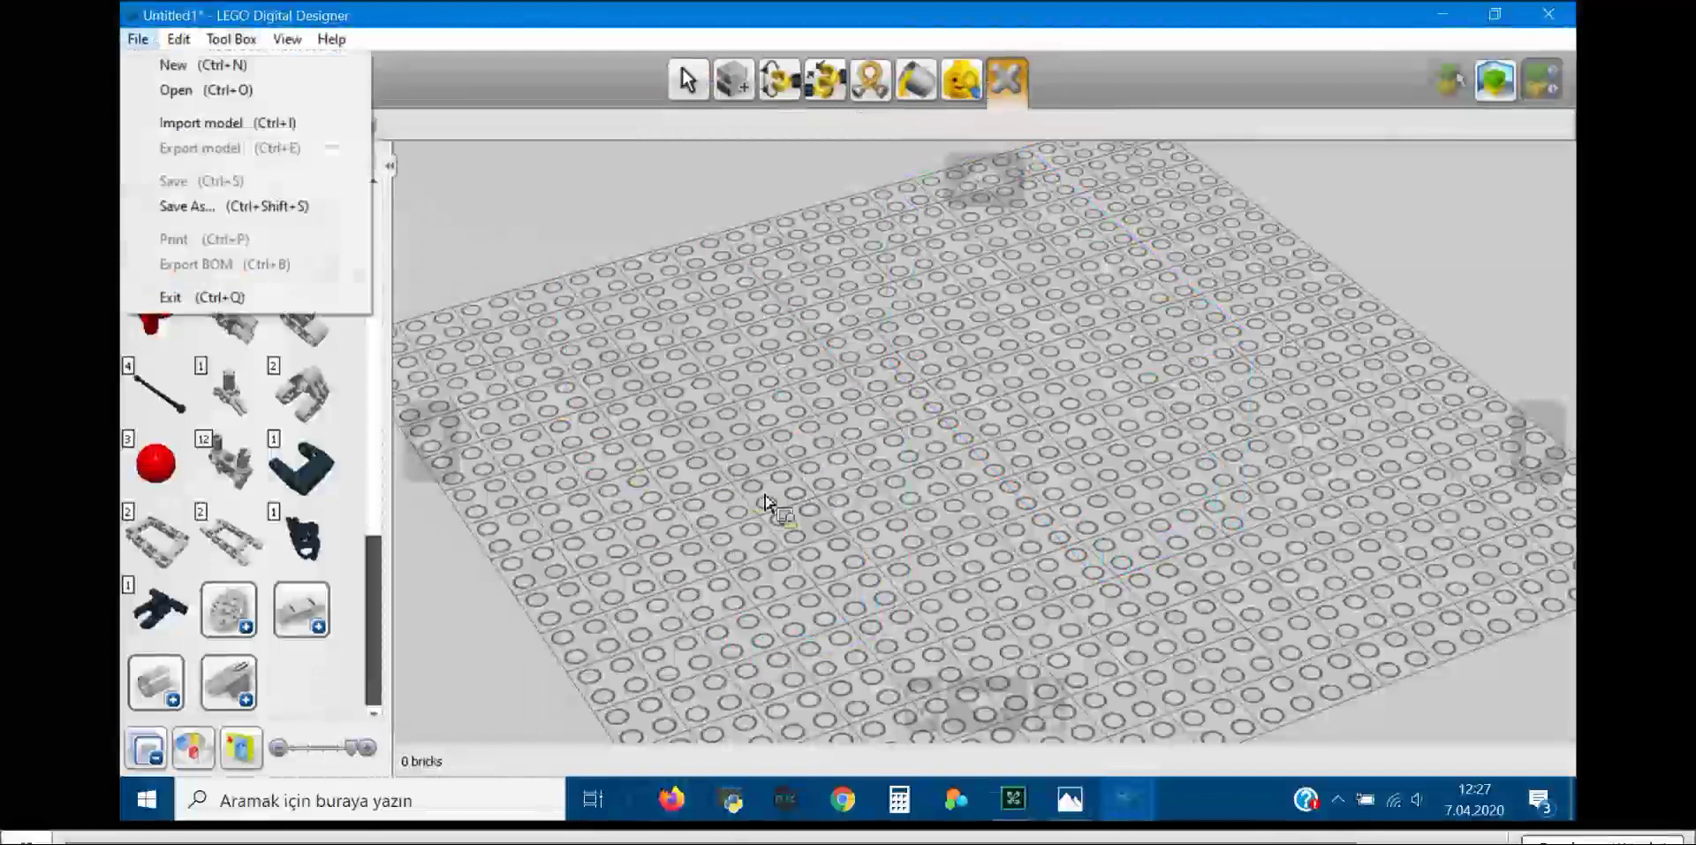
pyautogui.press('Down')
pyautogui.press('Return')
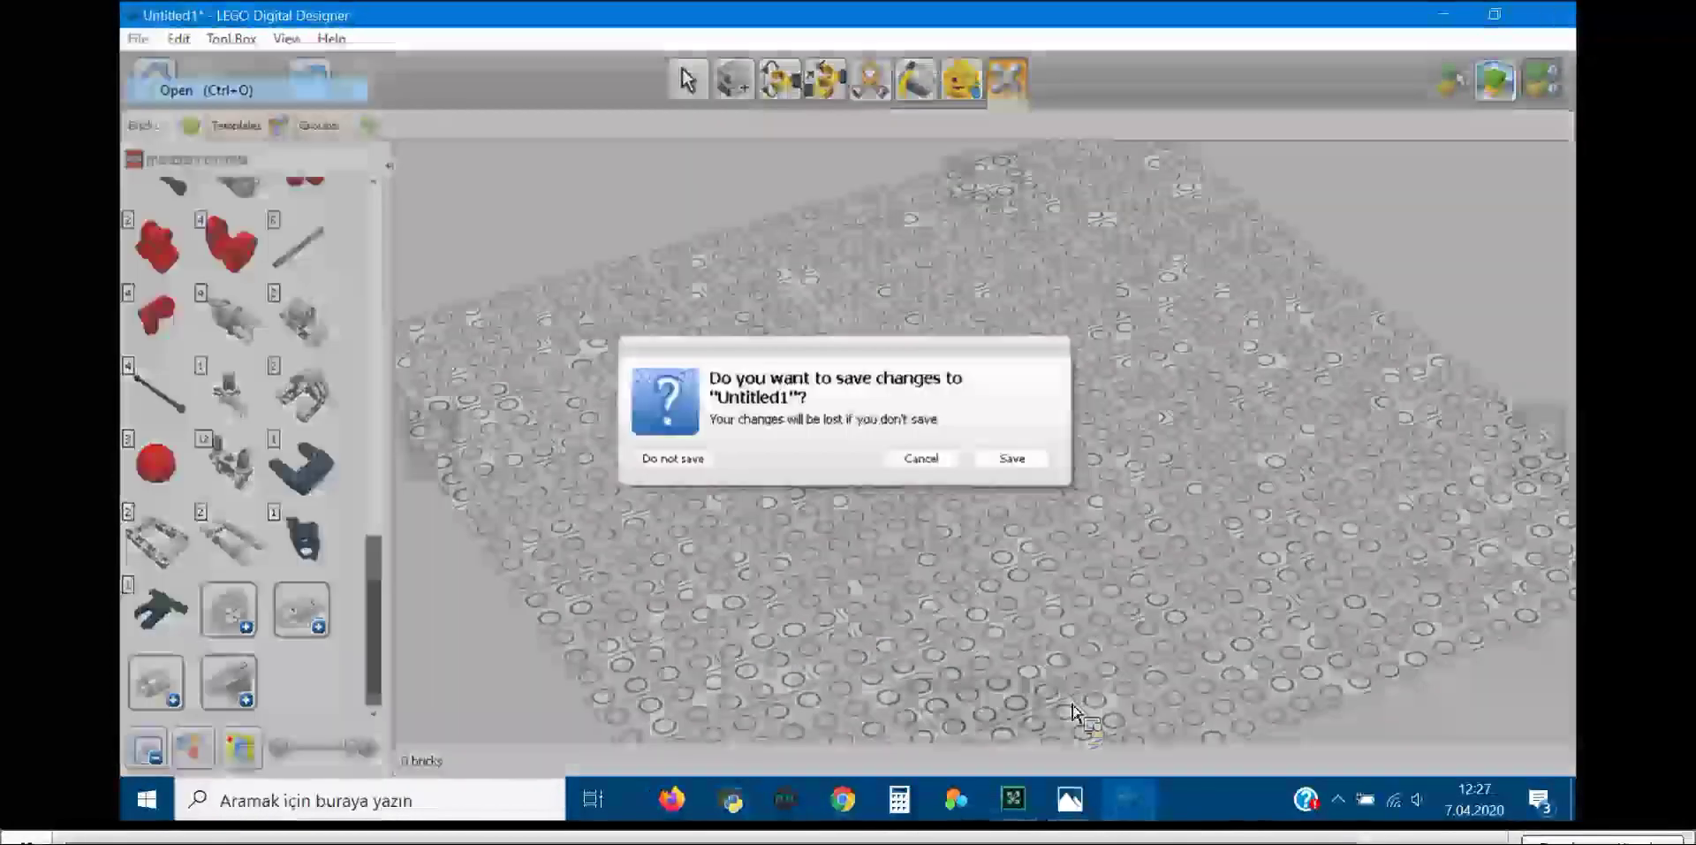
pyautogui.click(674, 459)
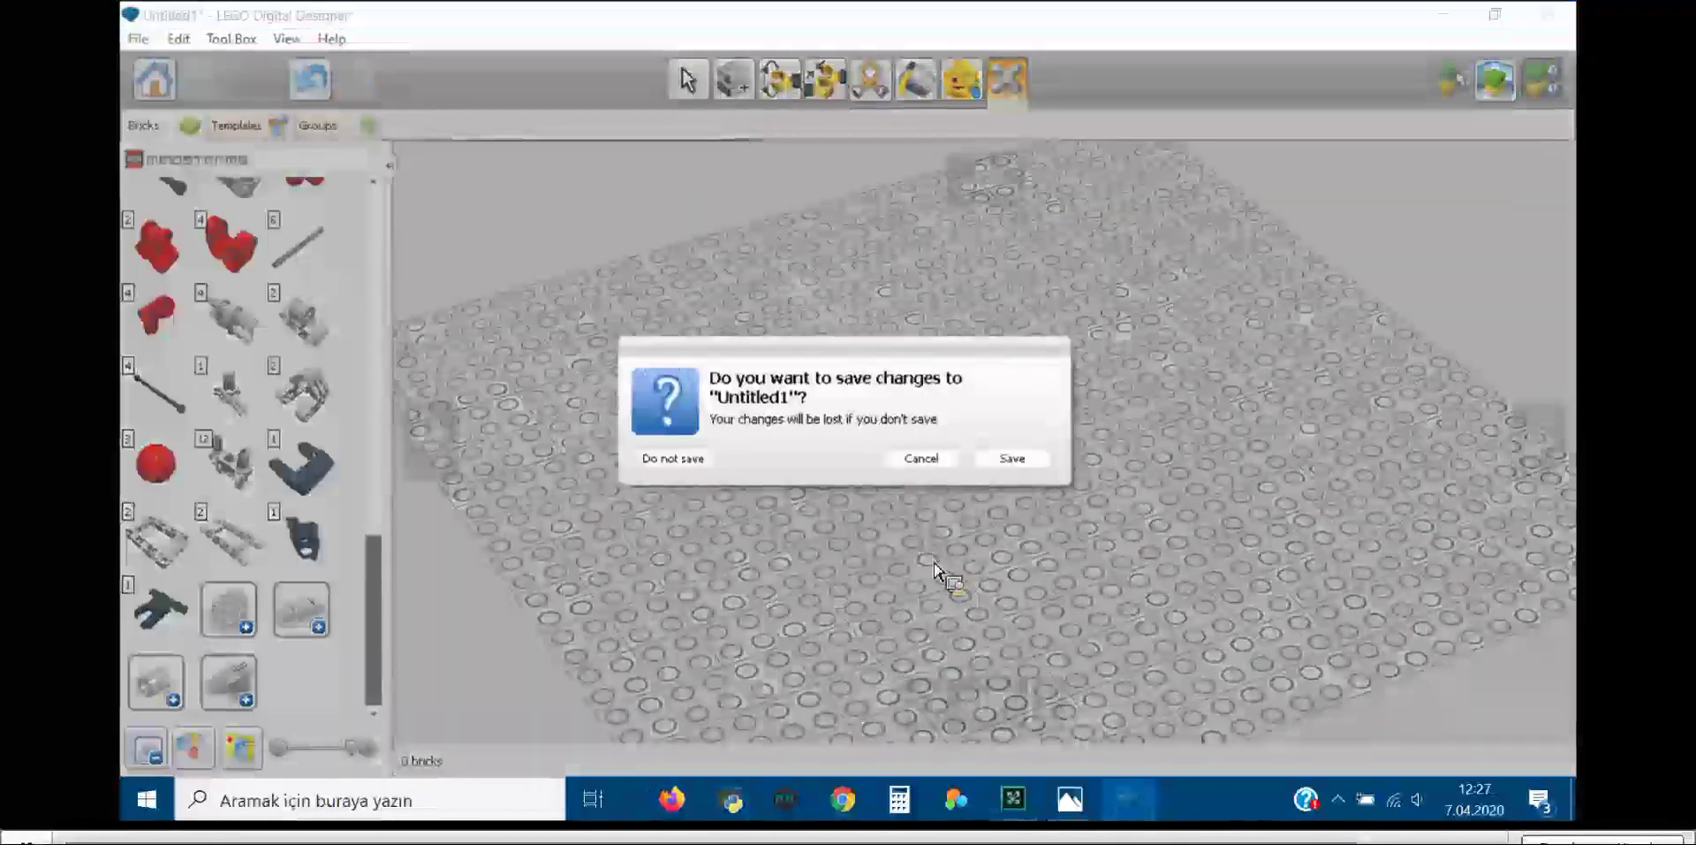
pyautogui.click(786, 240)
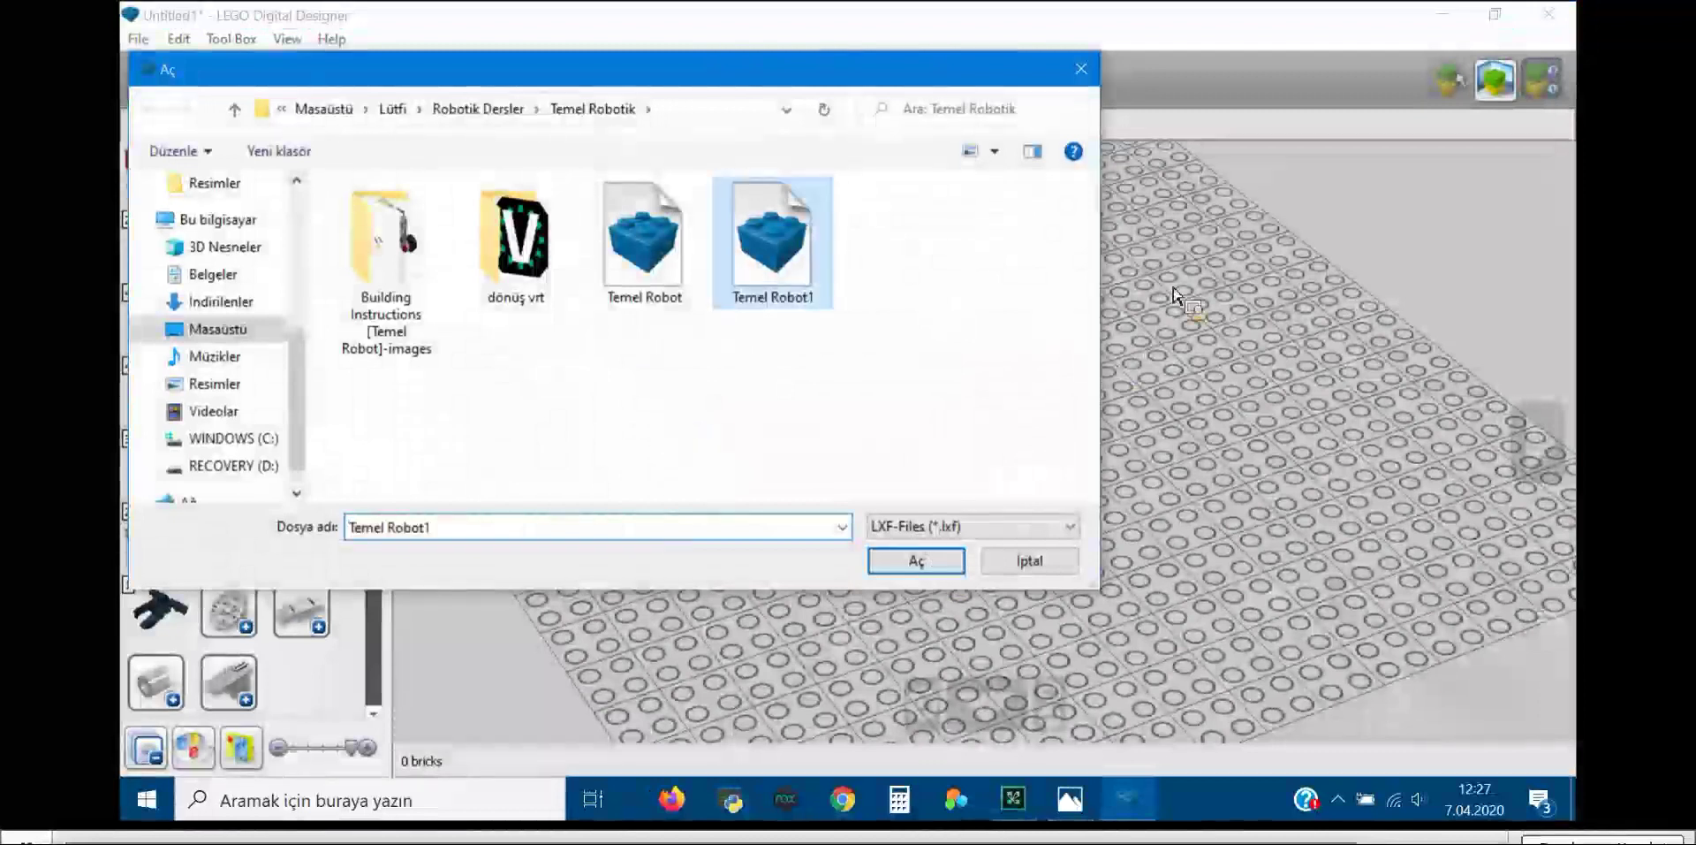
pyautogui.press('Return')
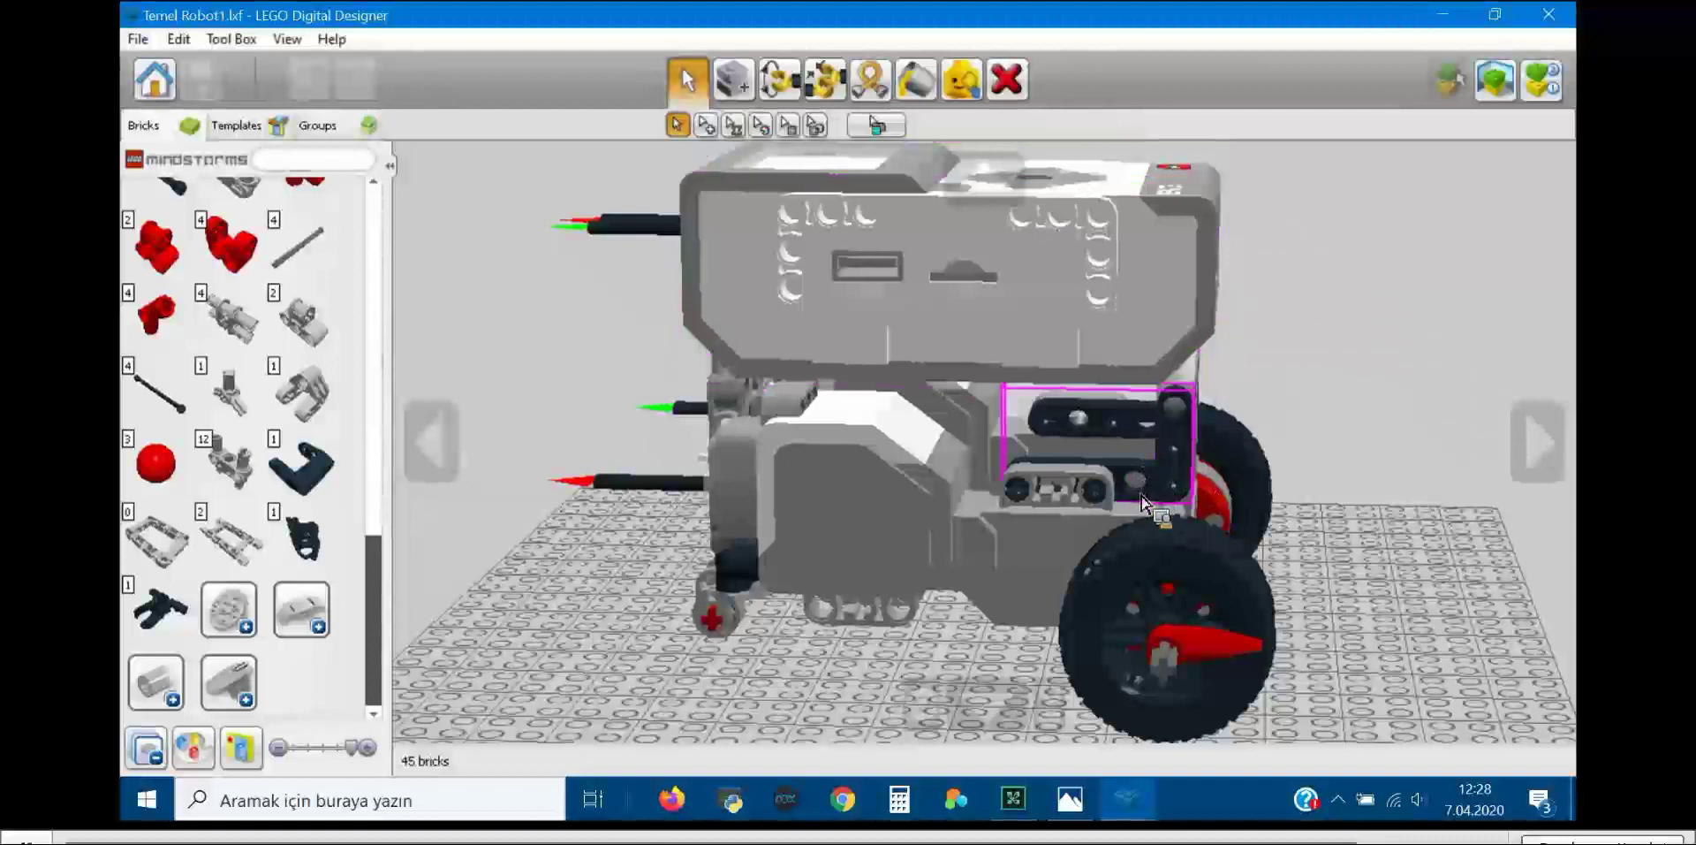
pyautogui.scroll(-2, 1138, 508)
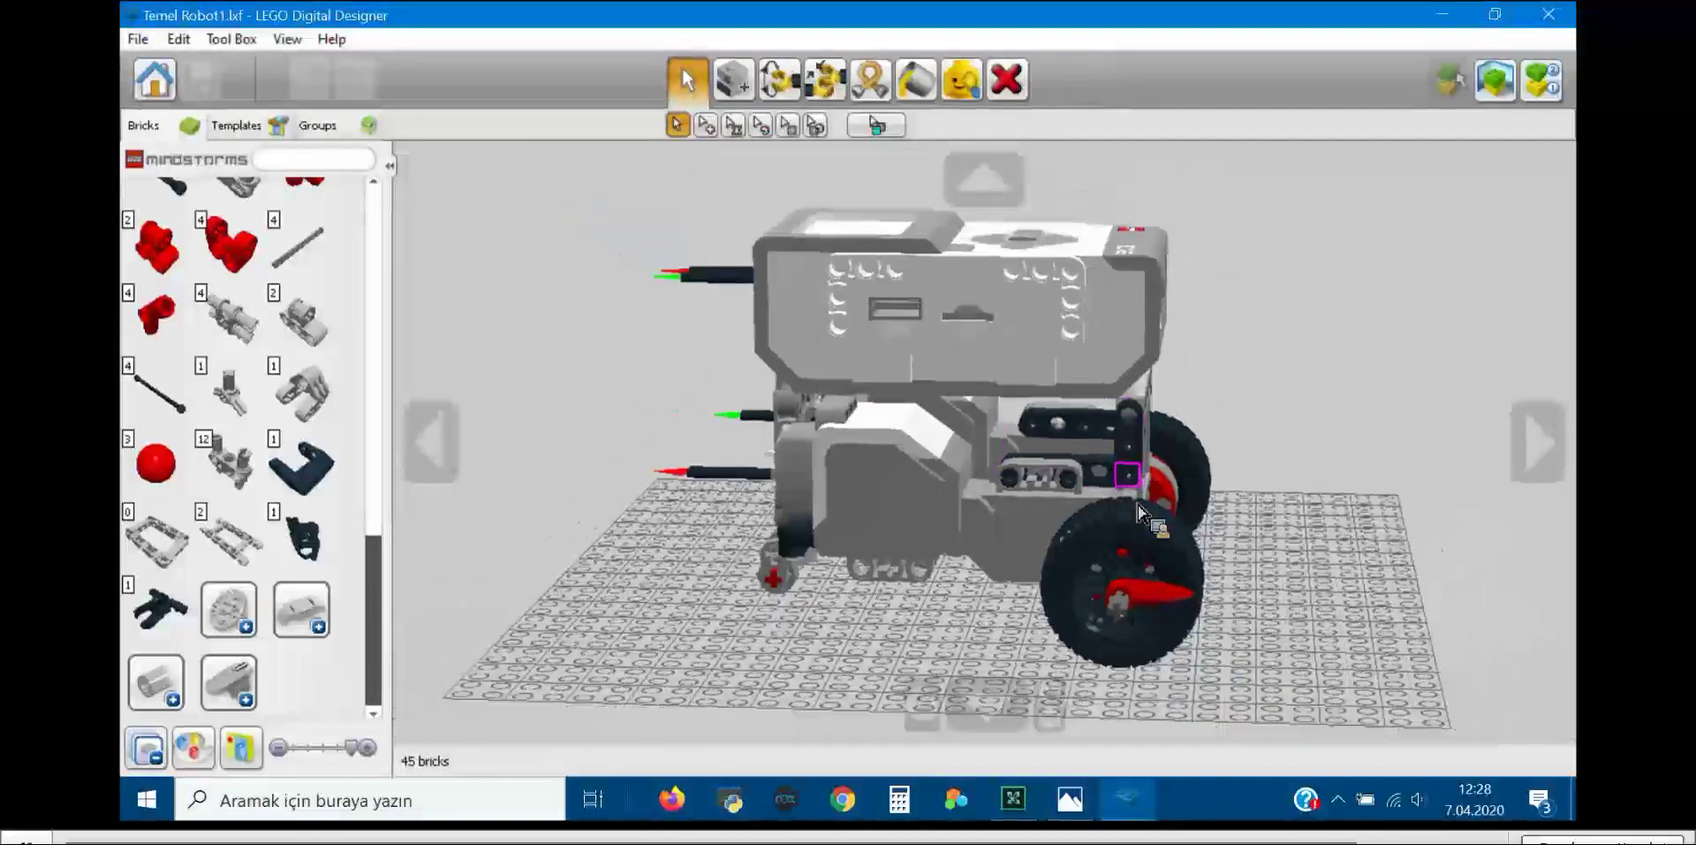
# Step: Examine the finished robot by zooming in and out and rotating it from its side to its front
pyautogui.scroll(-1, 1139, 508)
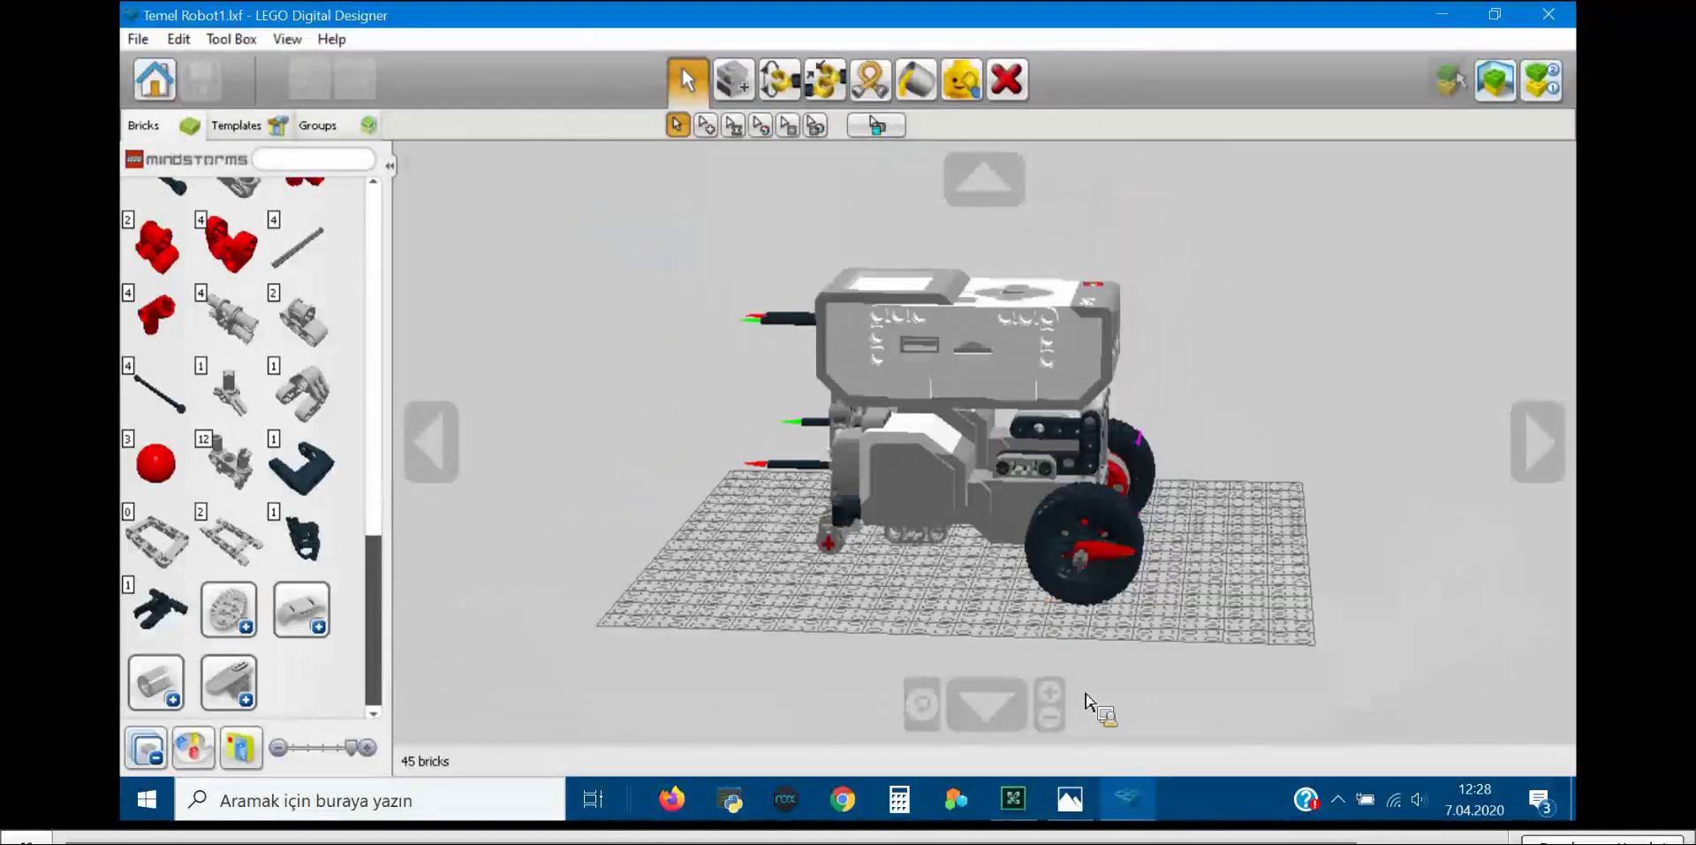
pyautogui.scroll(3, 1069, 707)
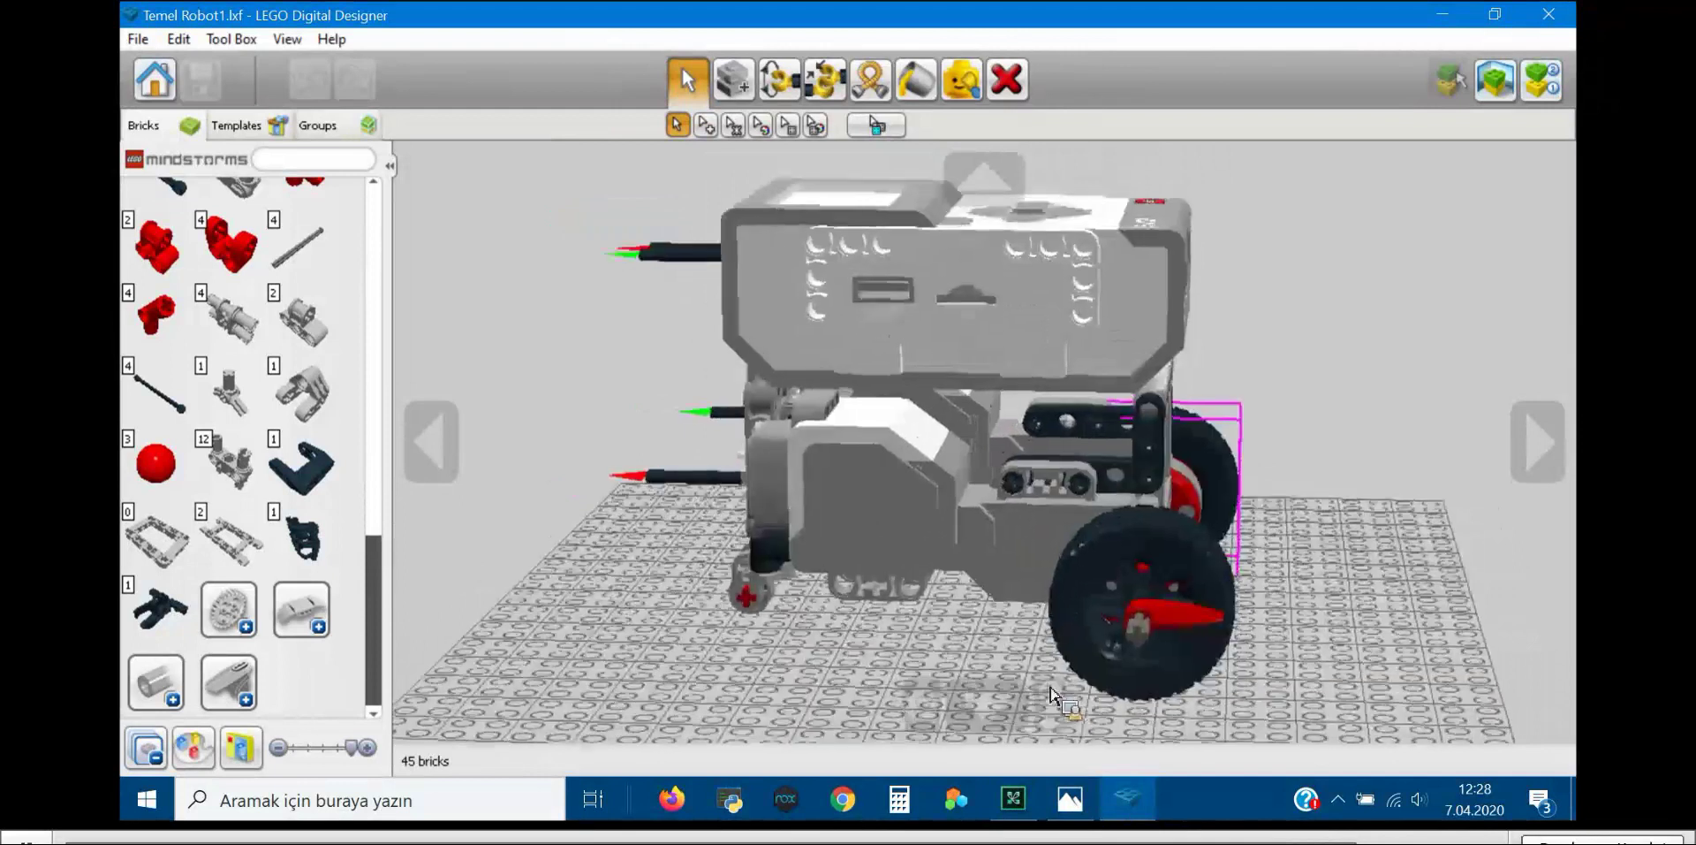
pyautogui.scroll(-1, 1052, 698)
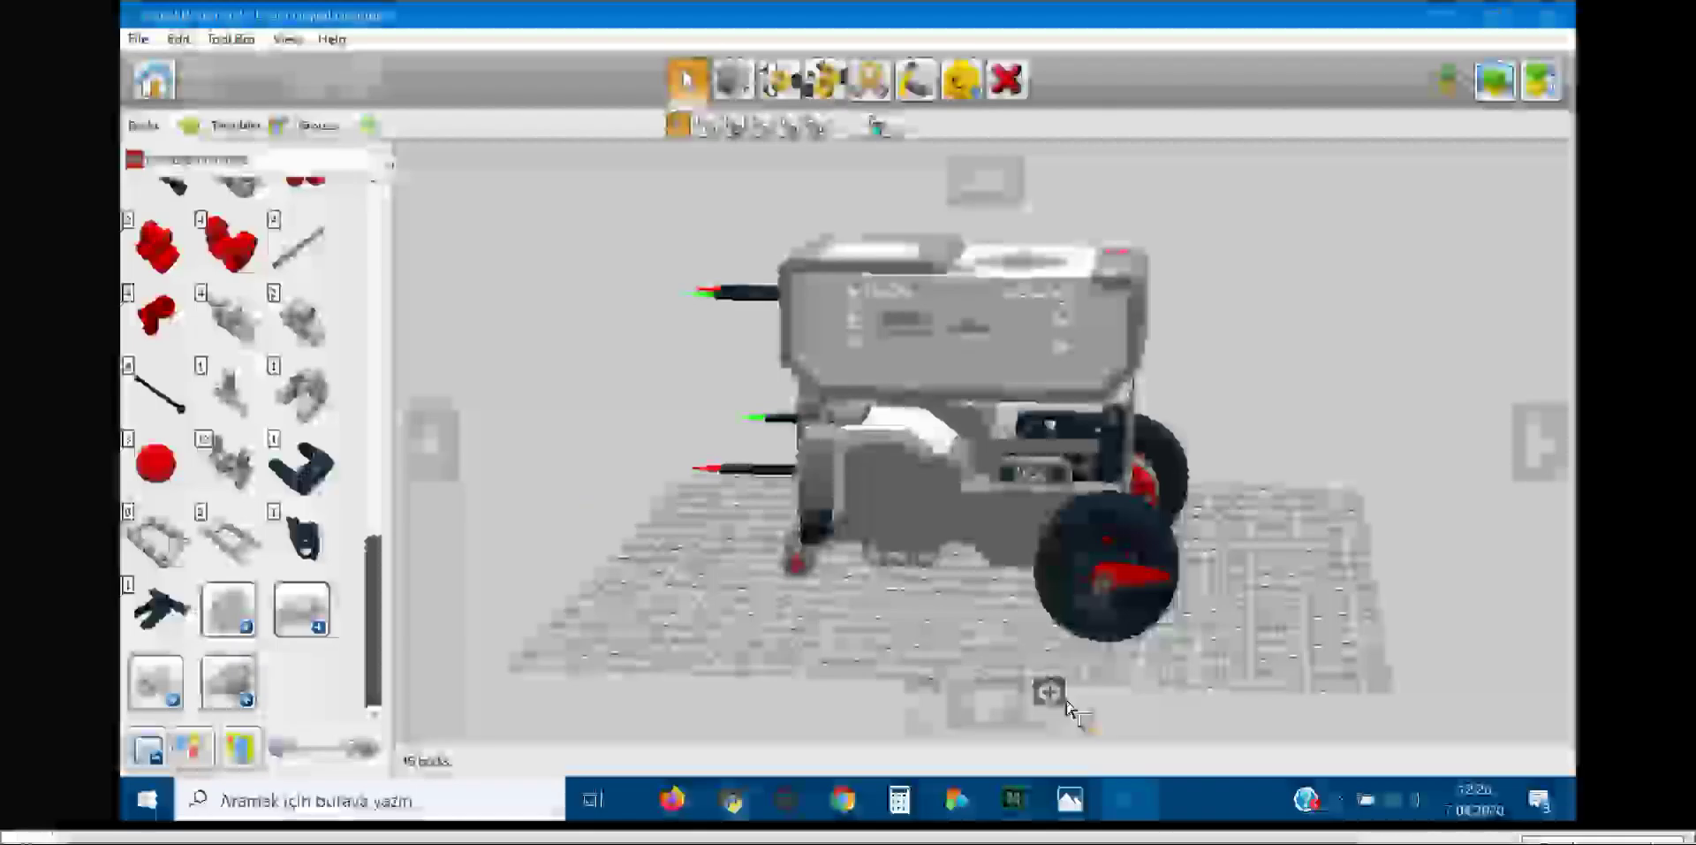
pyautogui.click(1062, 707)
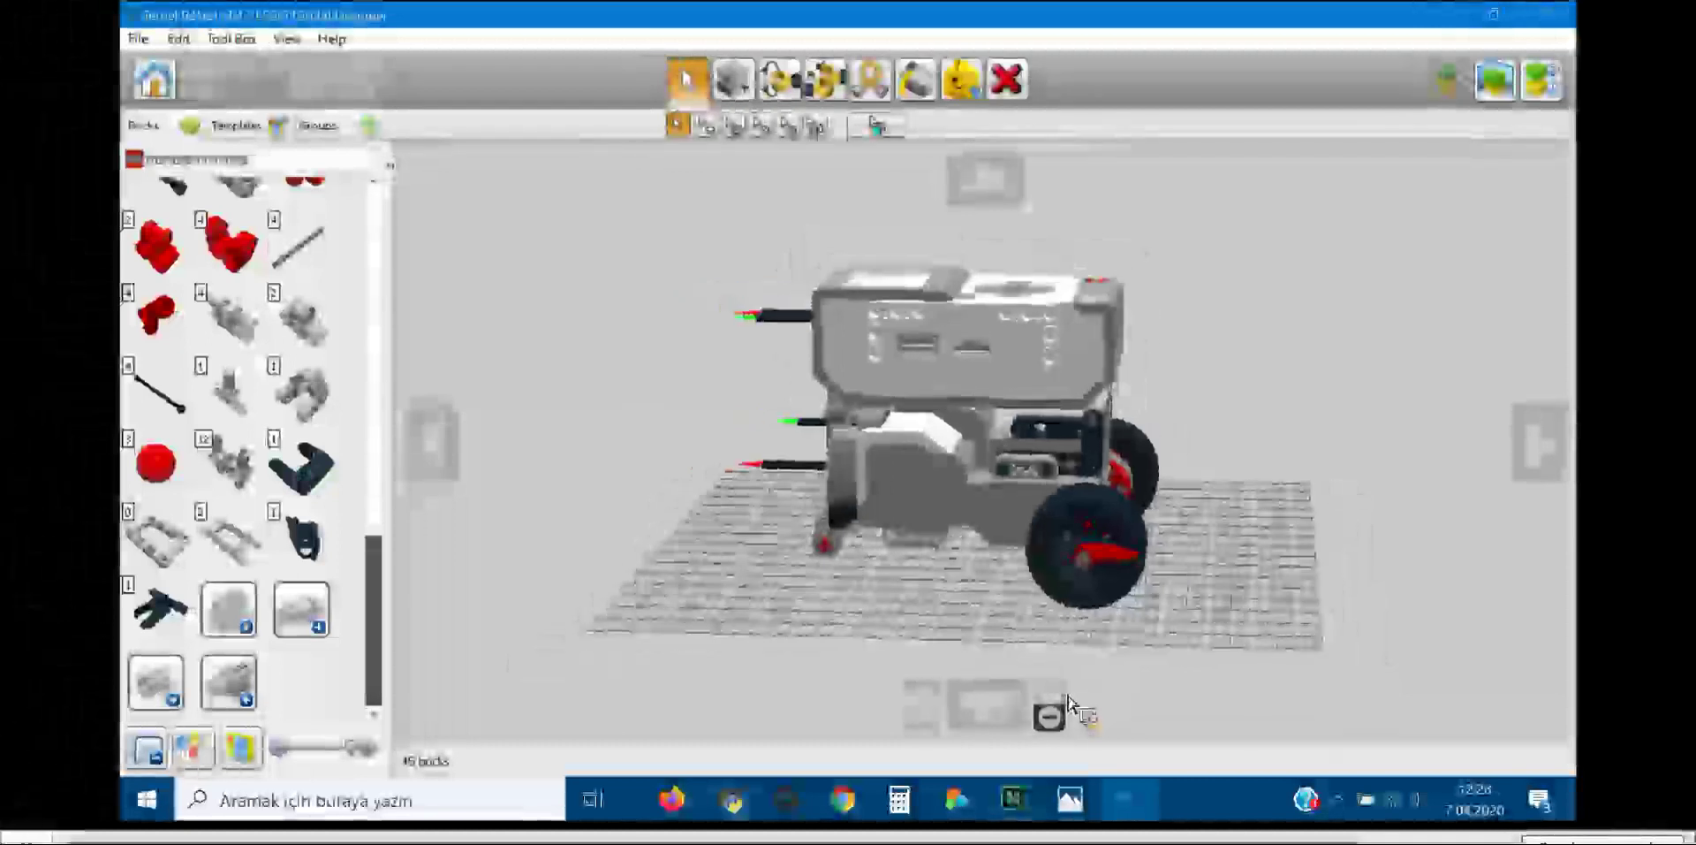
pyautogui.click(1062, 707)
pyautogui.click(1062, 706)
pyautogui.click(1063, 694)
pyautogui.scroll(4, 1067, 697)
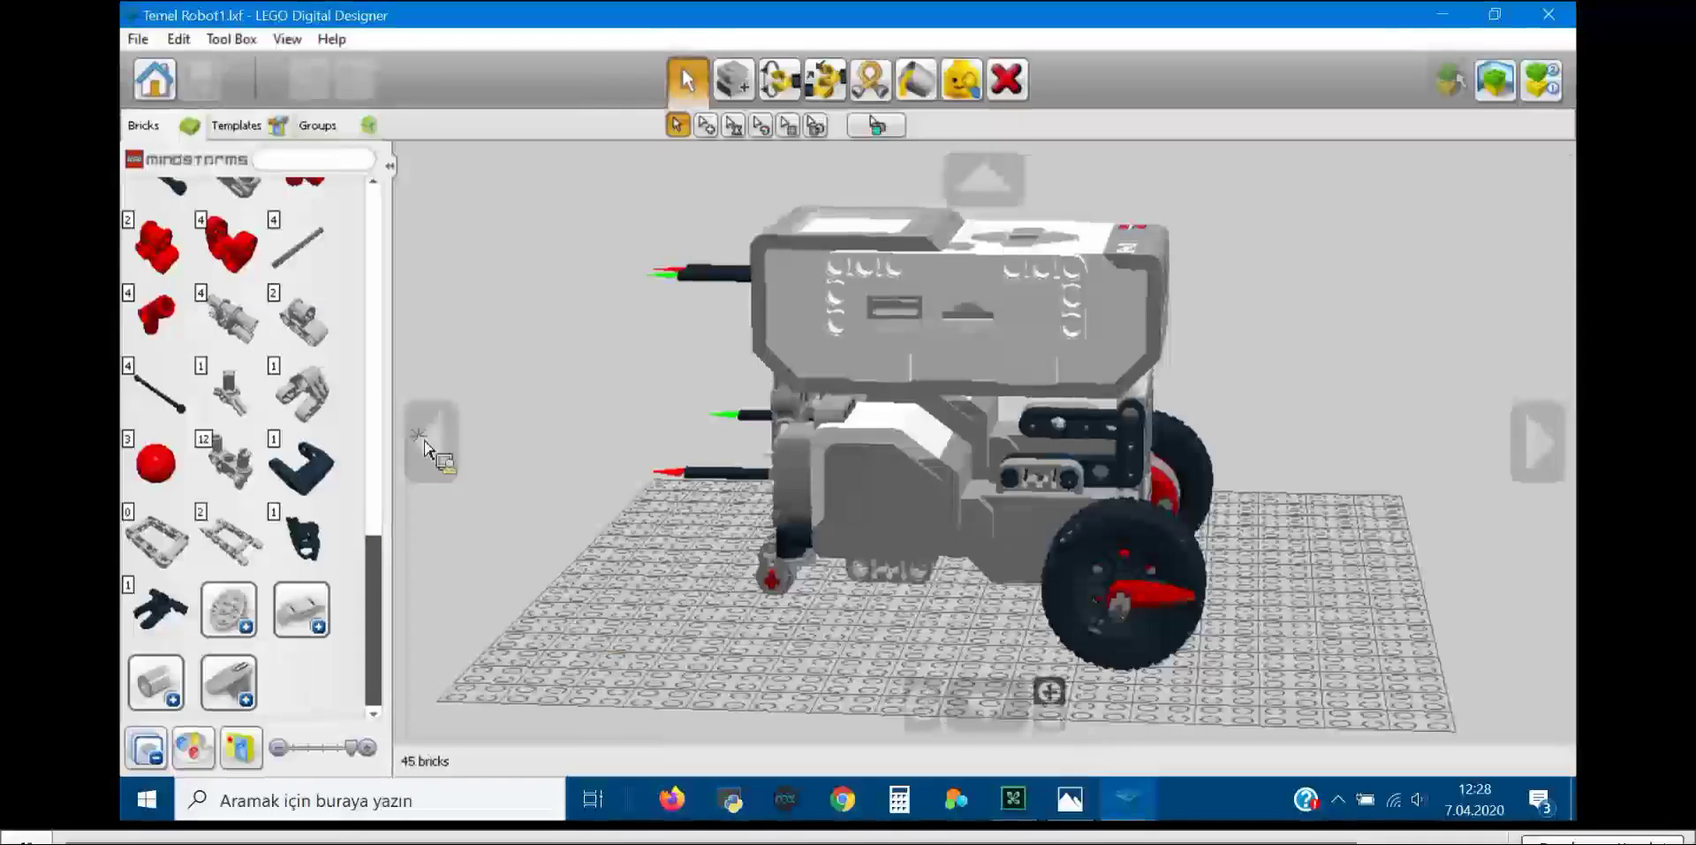
pyautogui.scroll(-3, 426, 449)
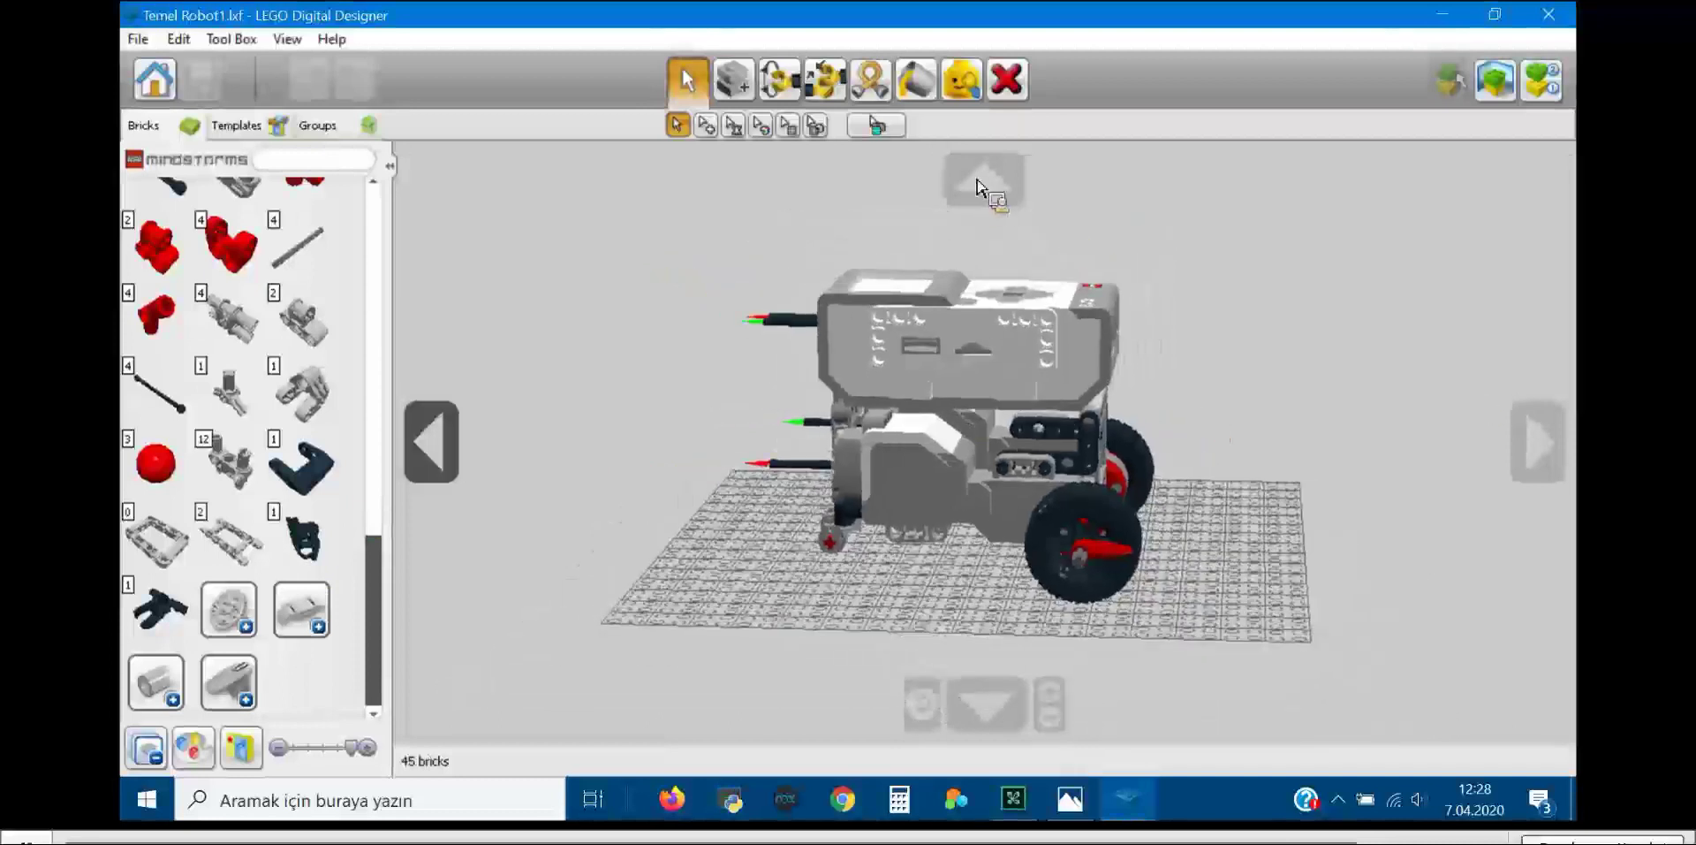
pyautogui.click(431, 442)
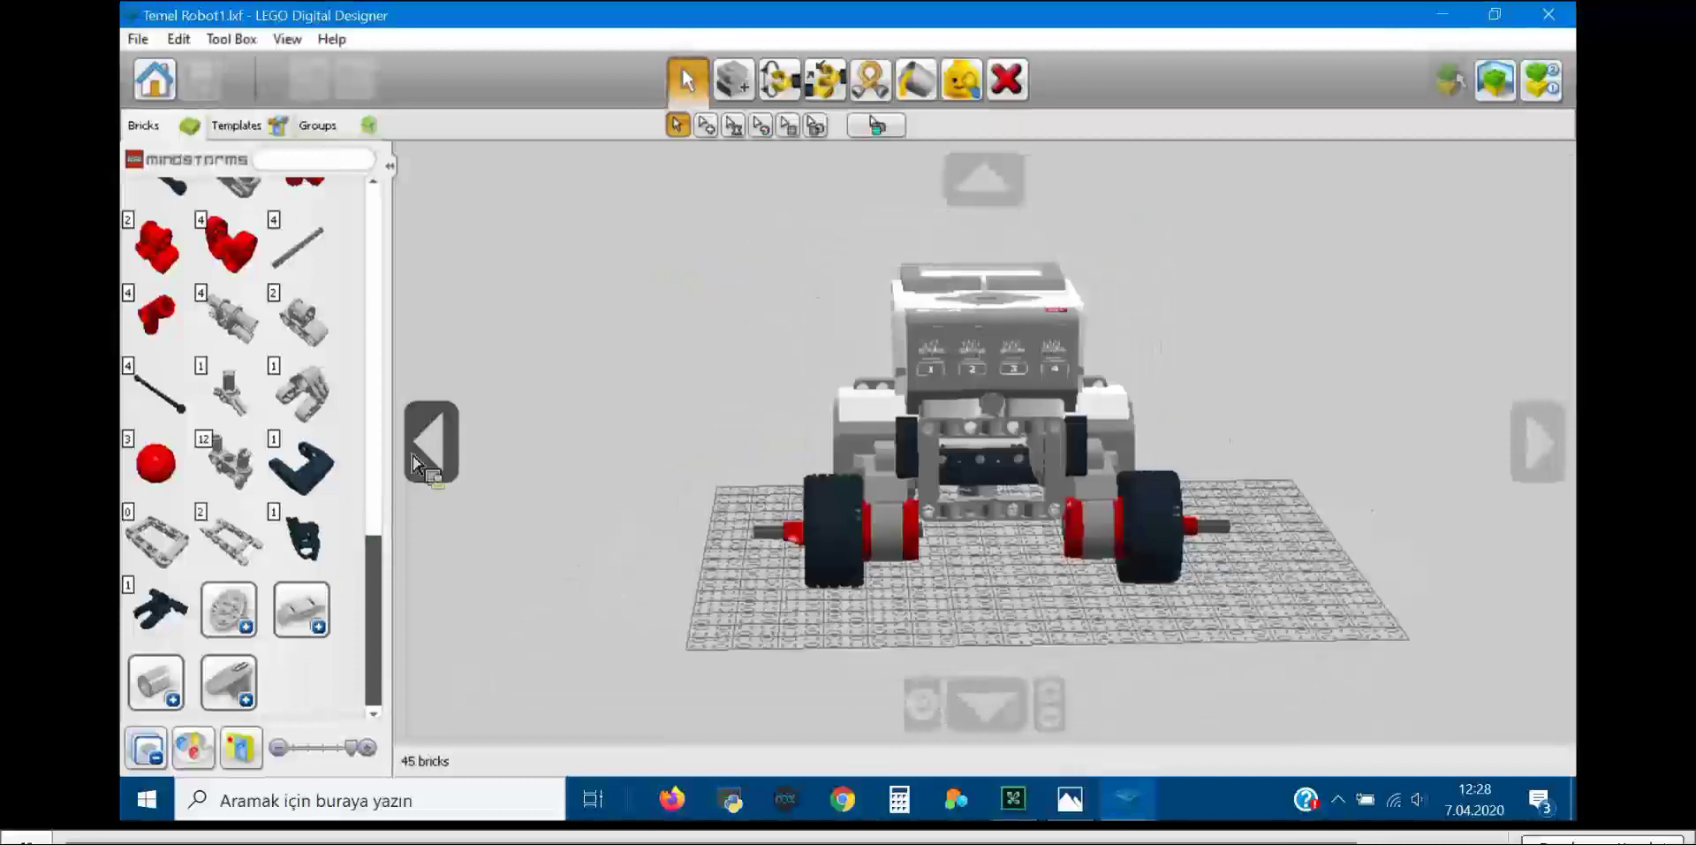
# Step: Switch the open robot model's brick theme from LEGO MINDSTORMS to LDD Extended
pyautogui.click(917, 81)
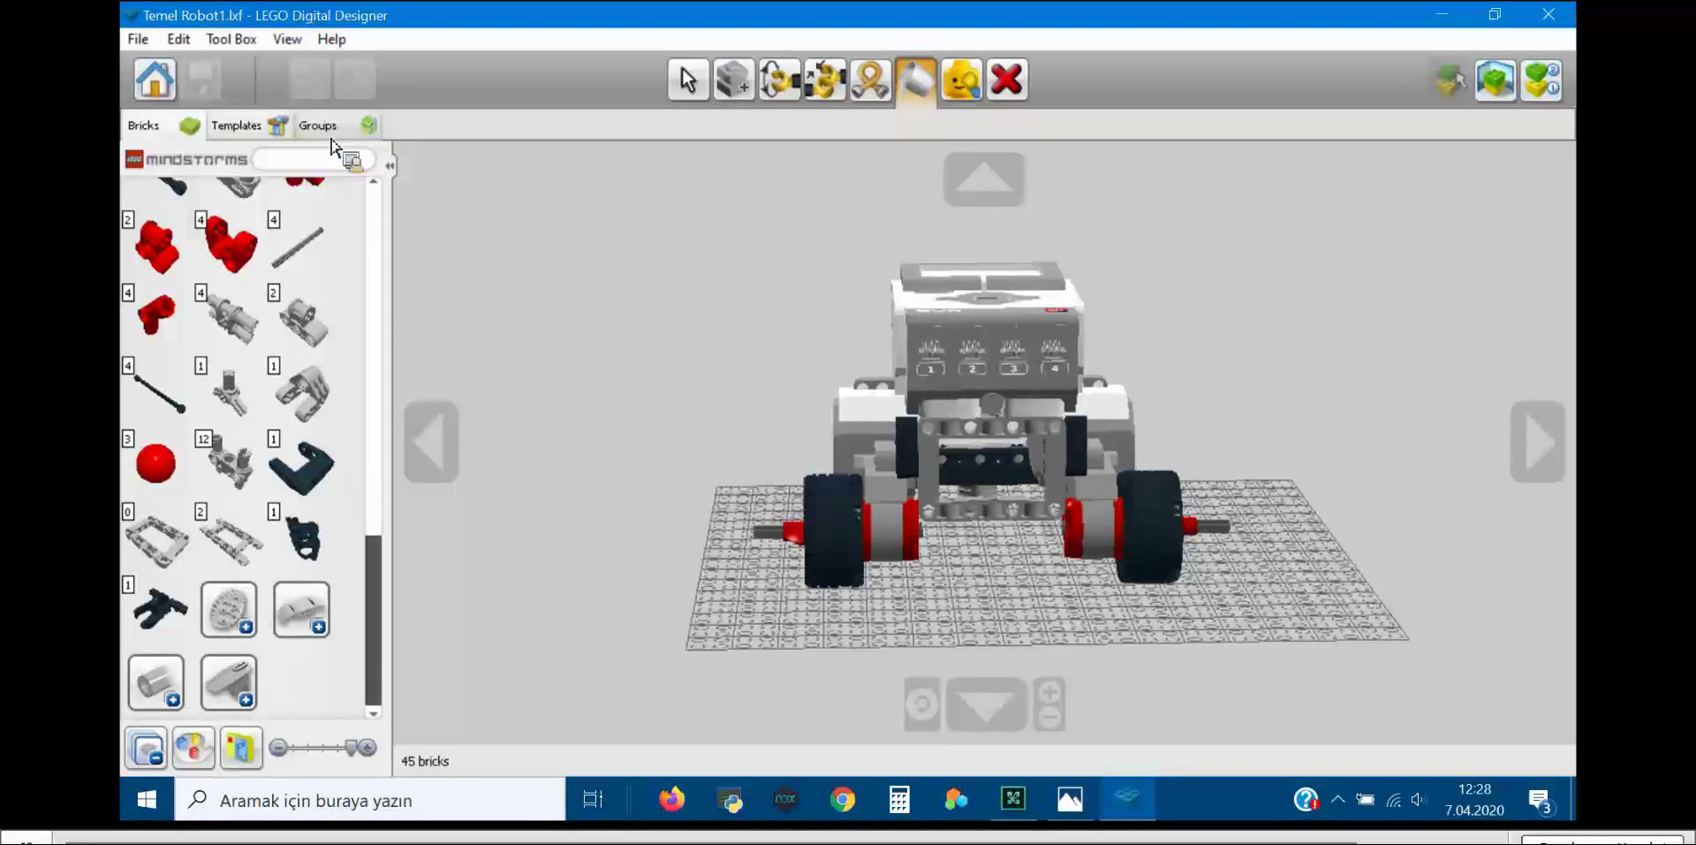
pyautogui.click(287, 39)
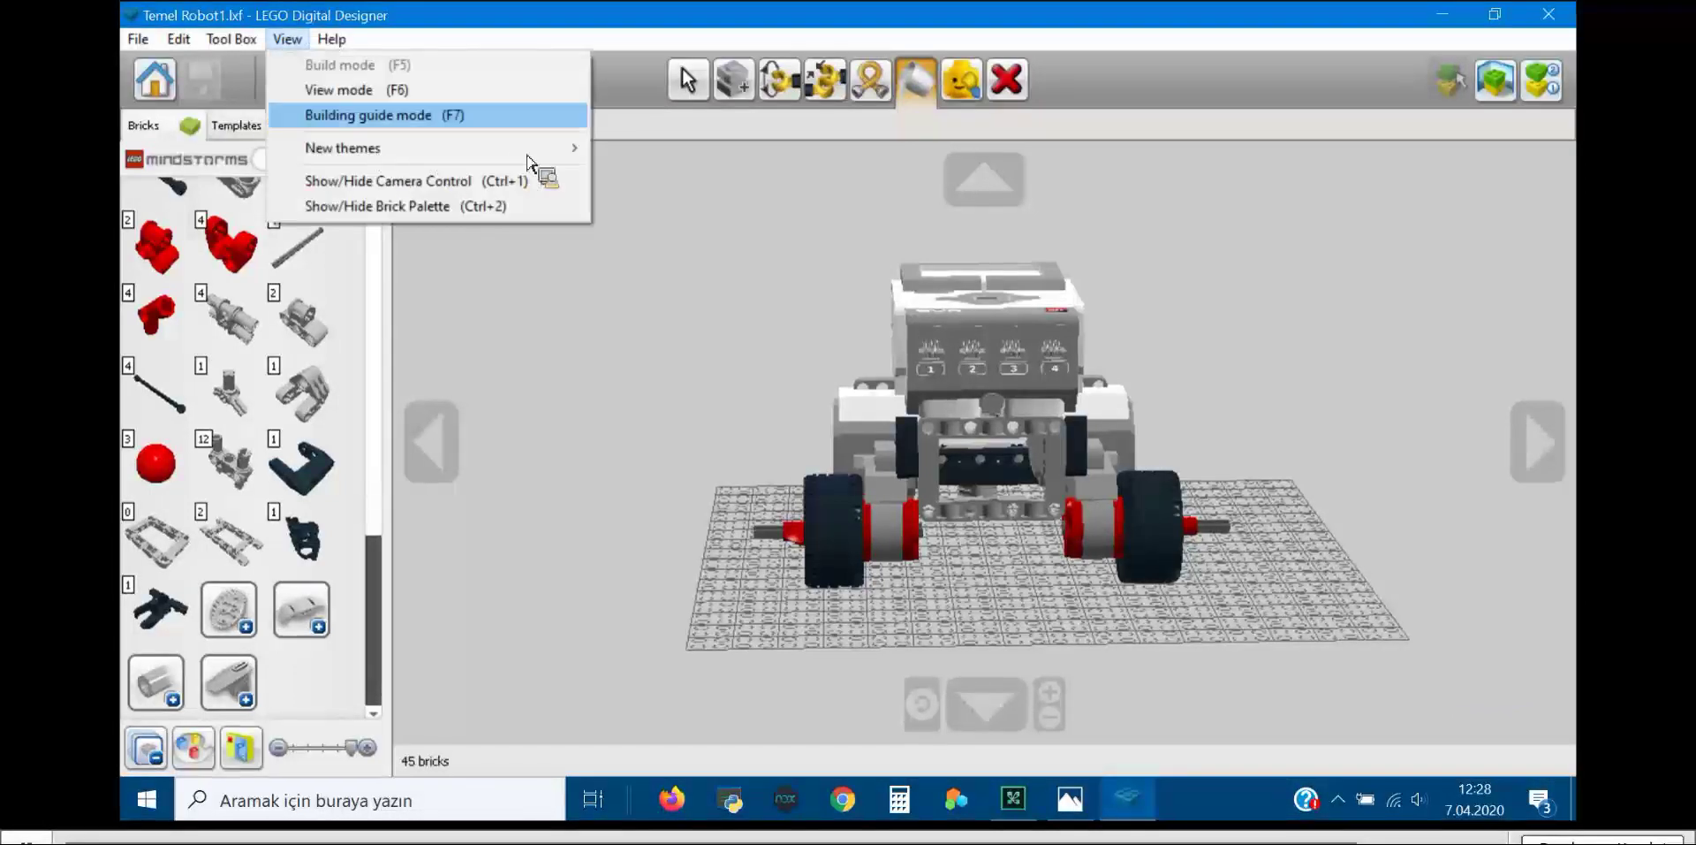
pyautogui.moveTo(495, 149)
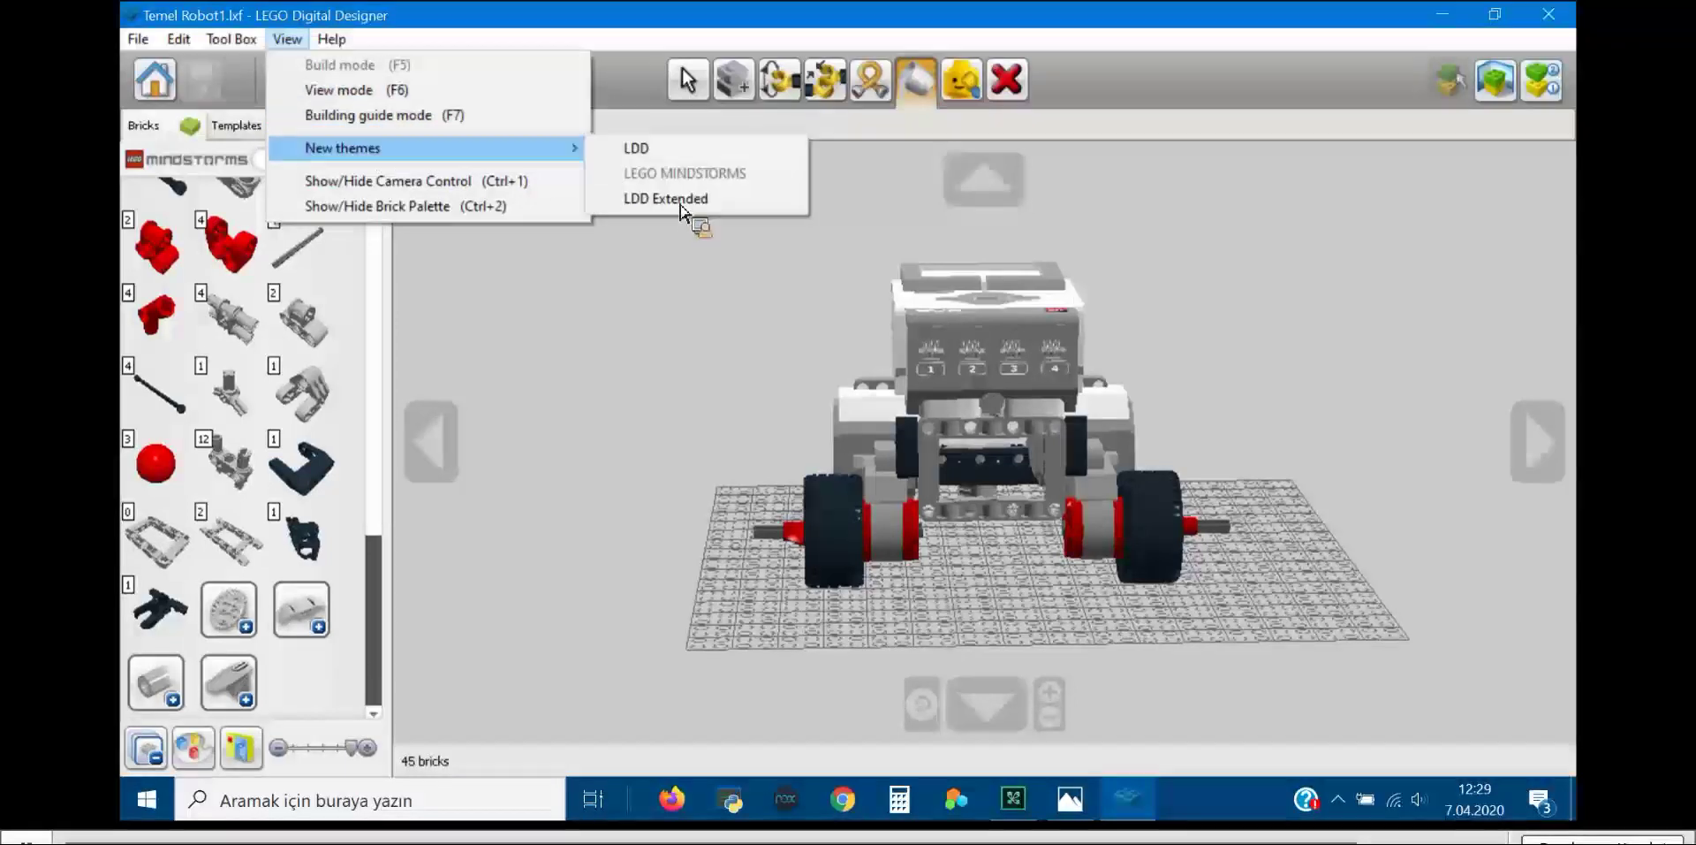
pyautogui.press('Right')
pyautogui.press('Down')
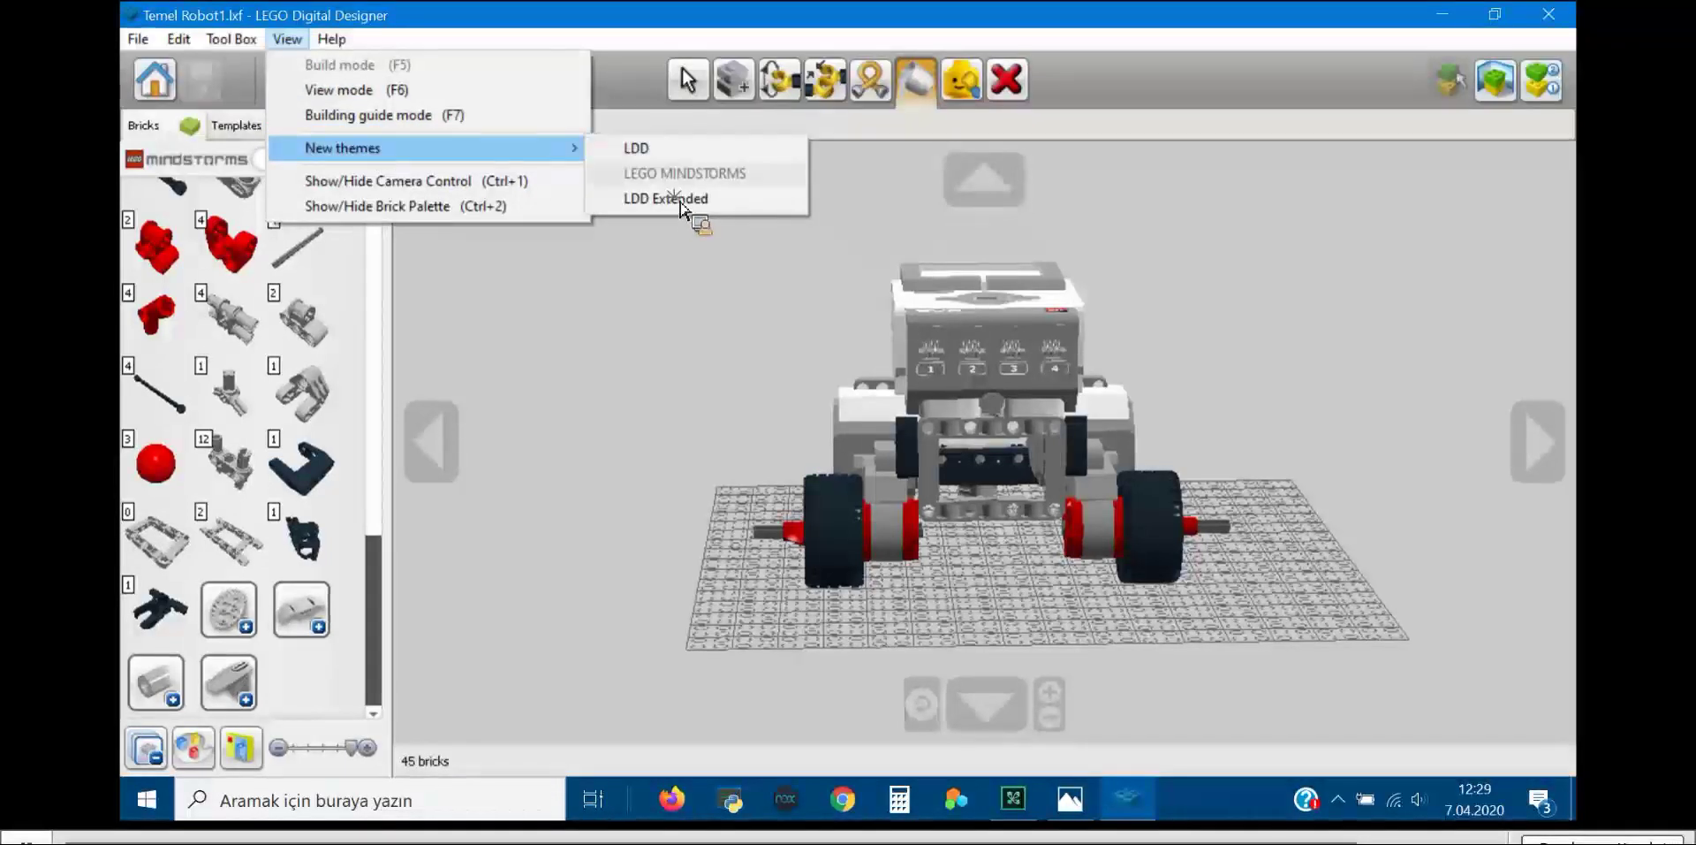
pyautogui.press('Down')
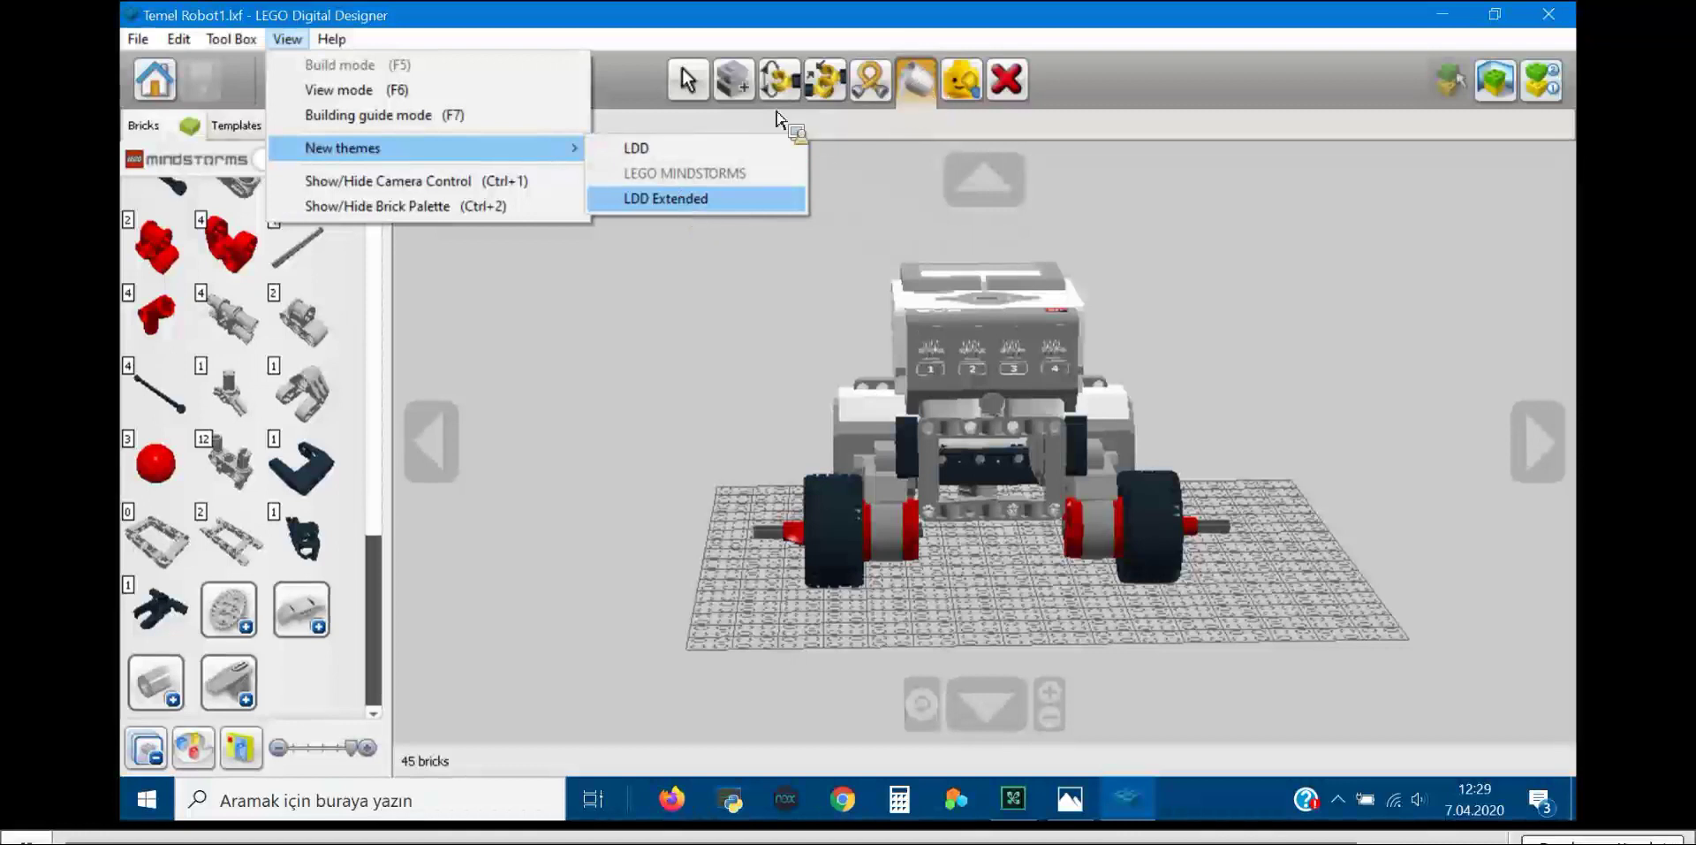
pyautogui.press('Return')
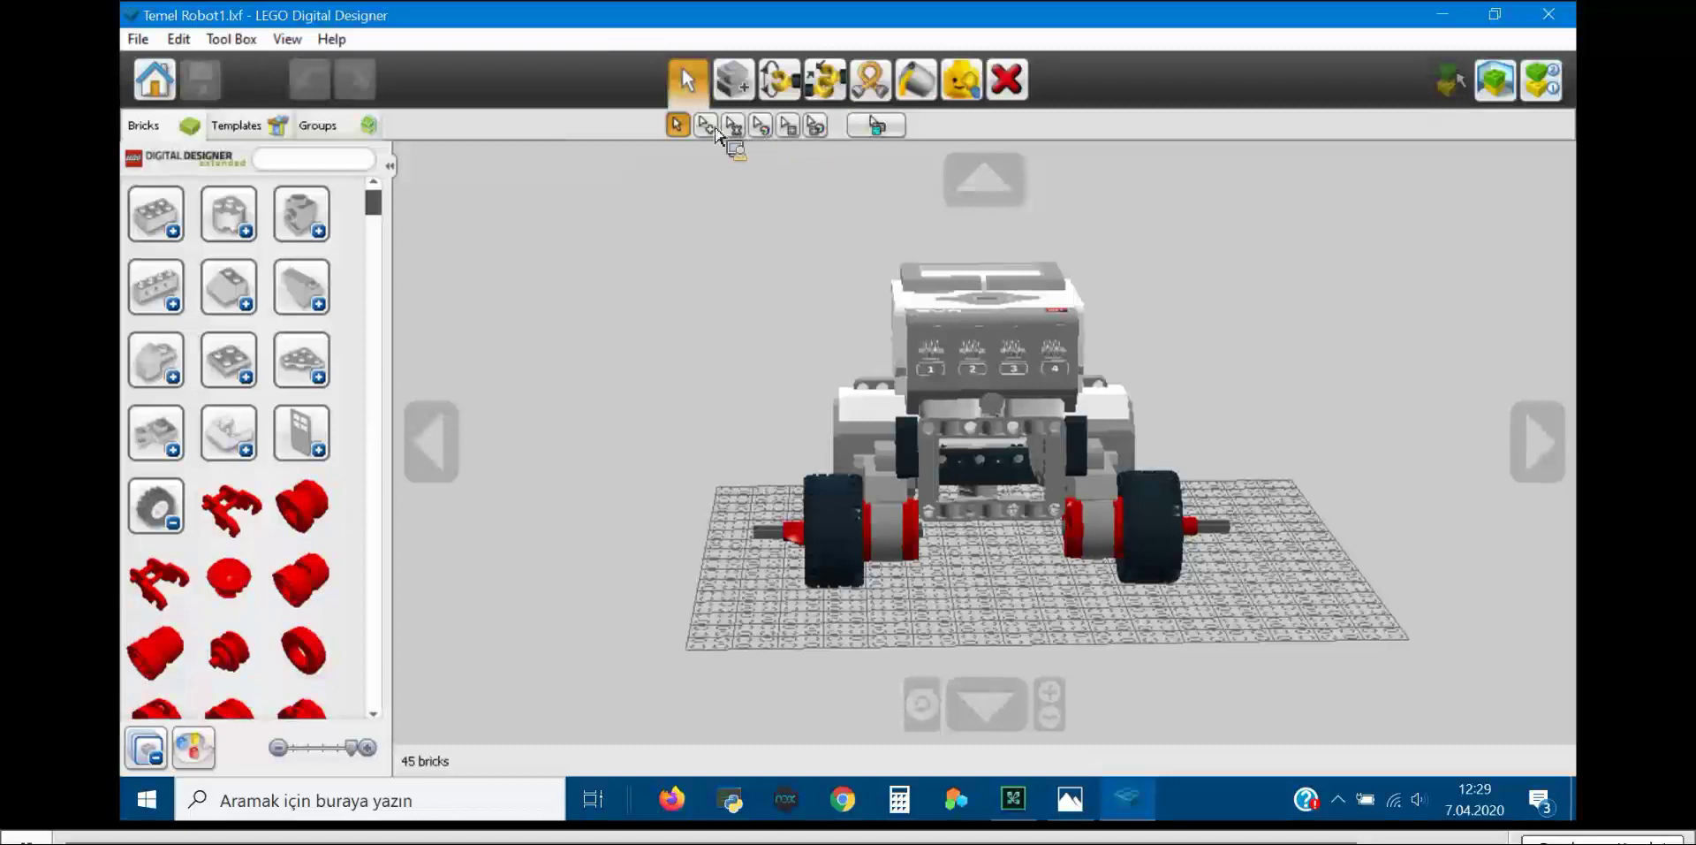
# Step: Paint the robot's EV3 brick and the large motor below its USB side Bright Red with the Paint tool
pyautogui.press('b')
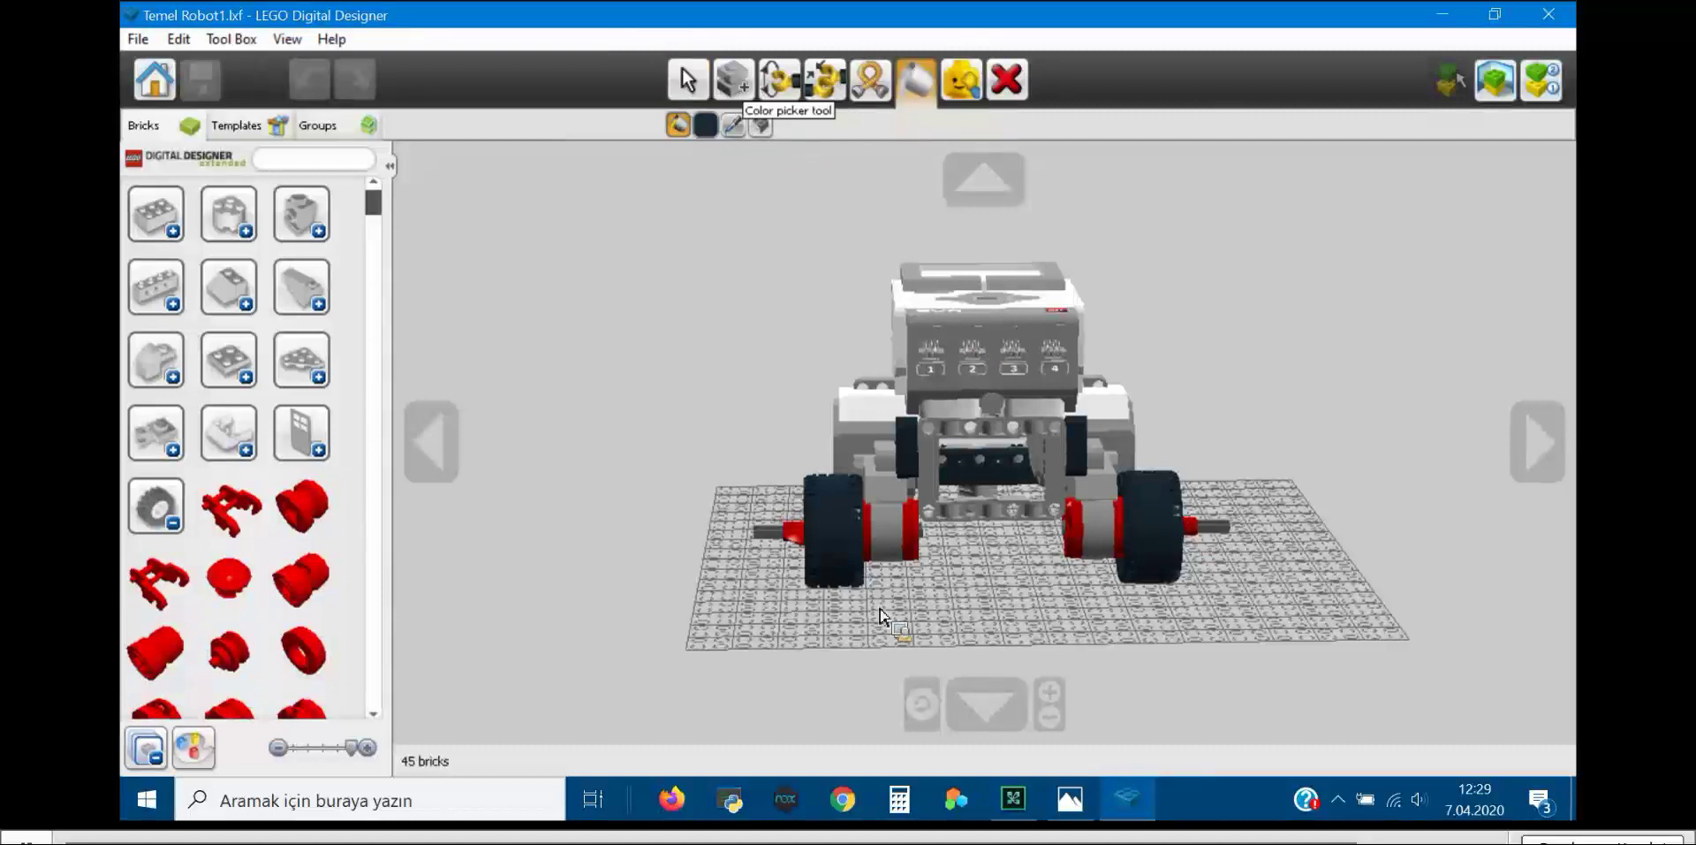
pyautogui.click(1536, 454)
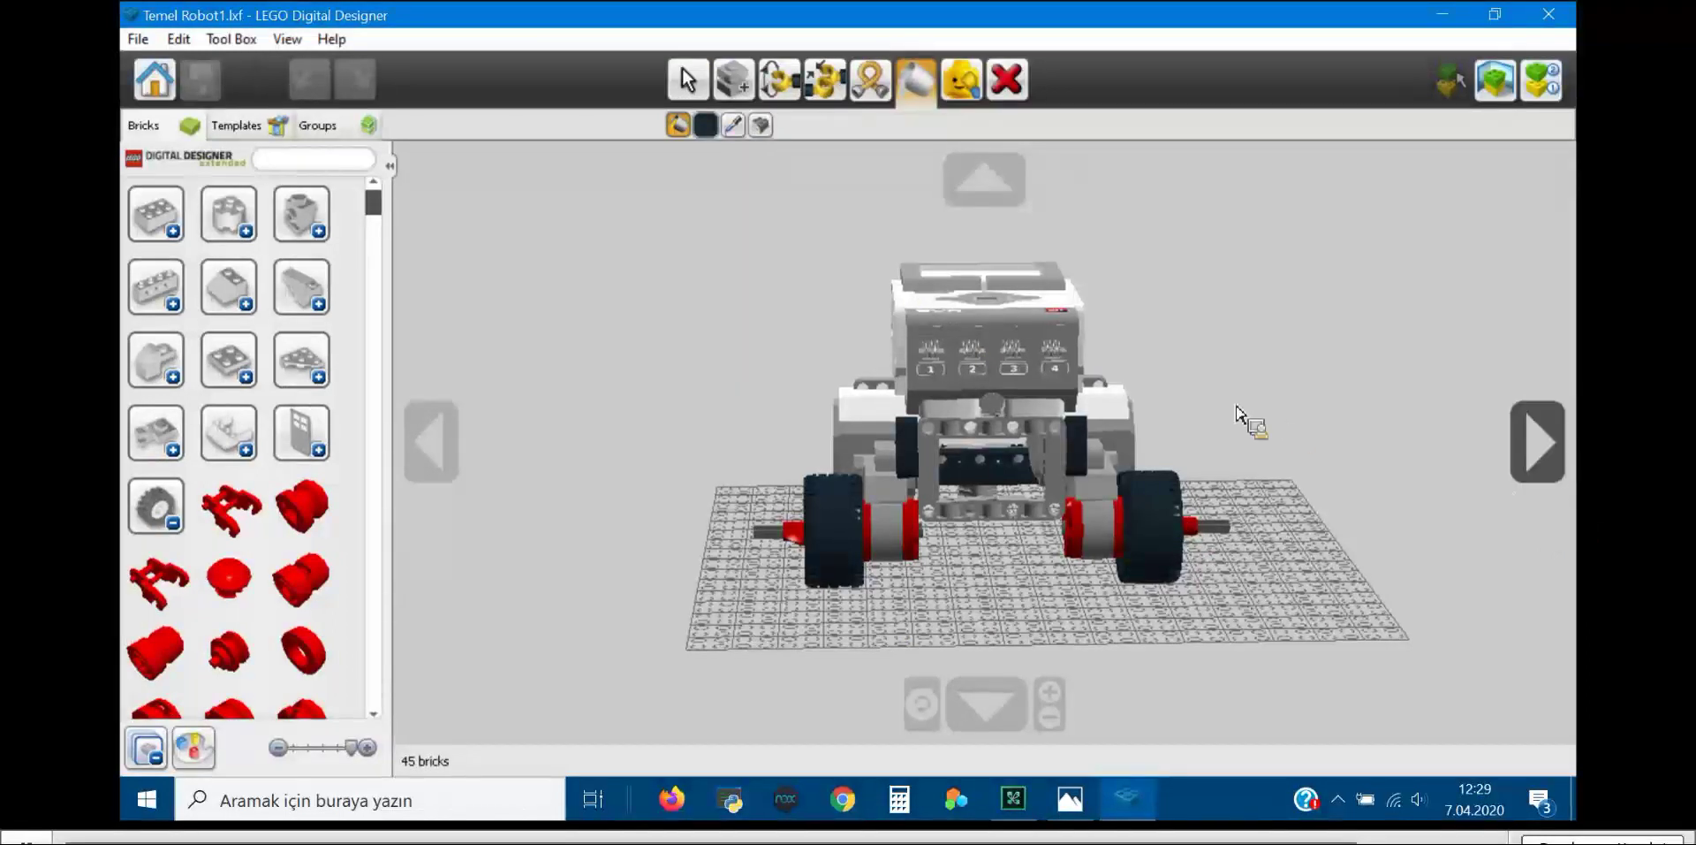
pyautogui.moveTo(1073, 351); pyautogui.dragTo(999, 359, button='right')
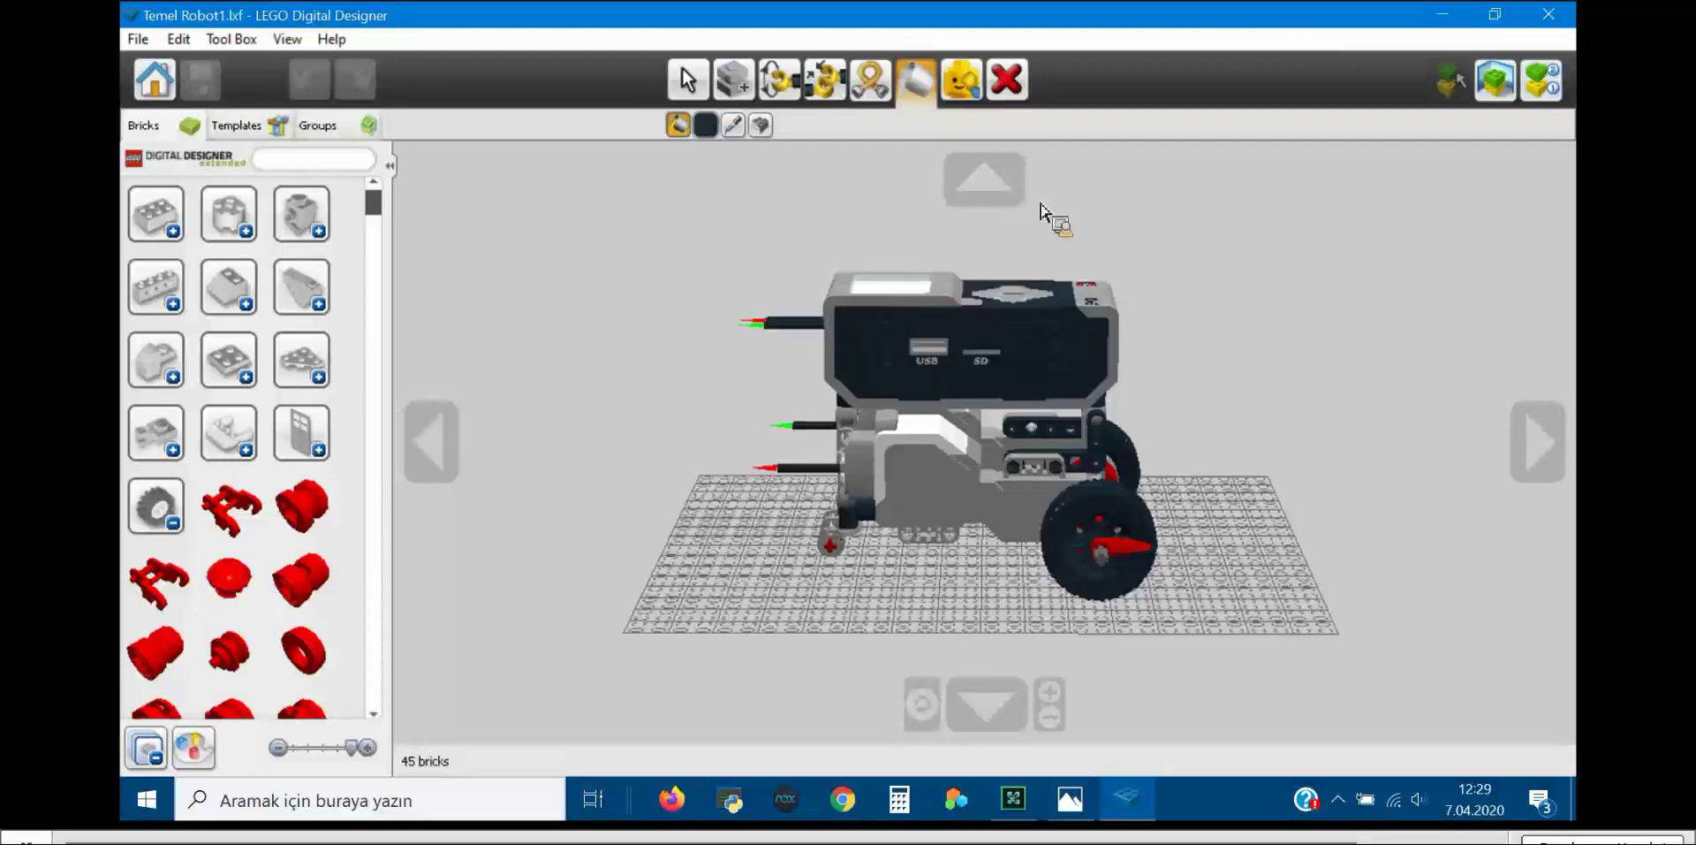
pyautogui.click(705, 125)
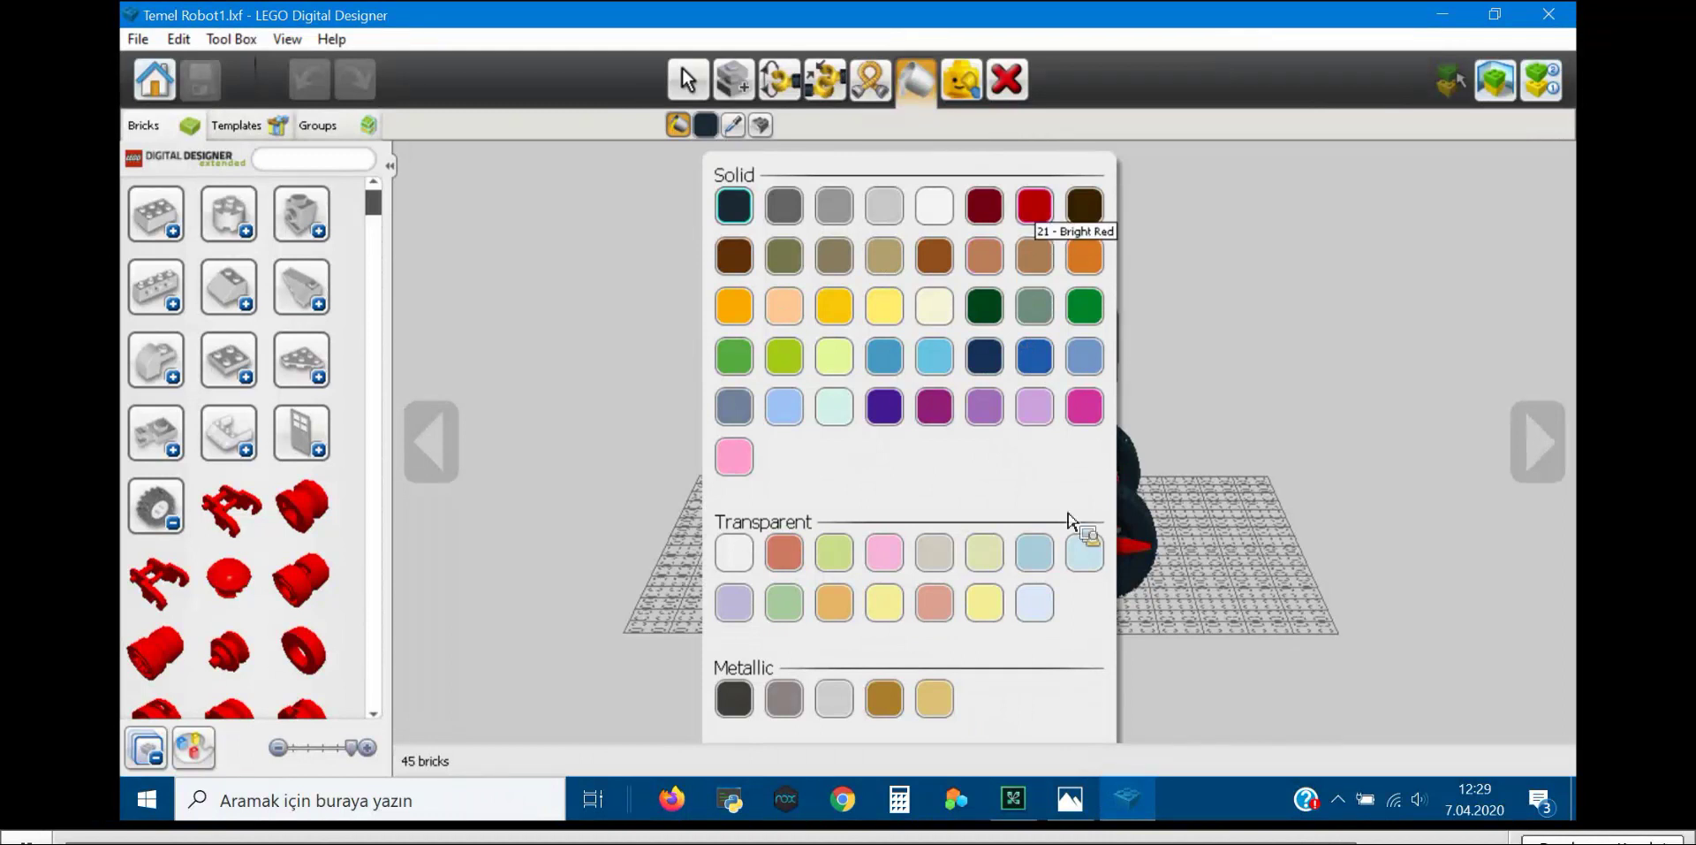
pyautogui.click(1044, 528)
pyautogui.click(1013, 520)
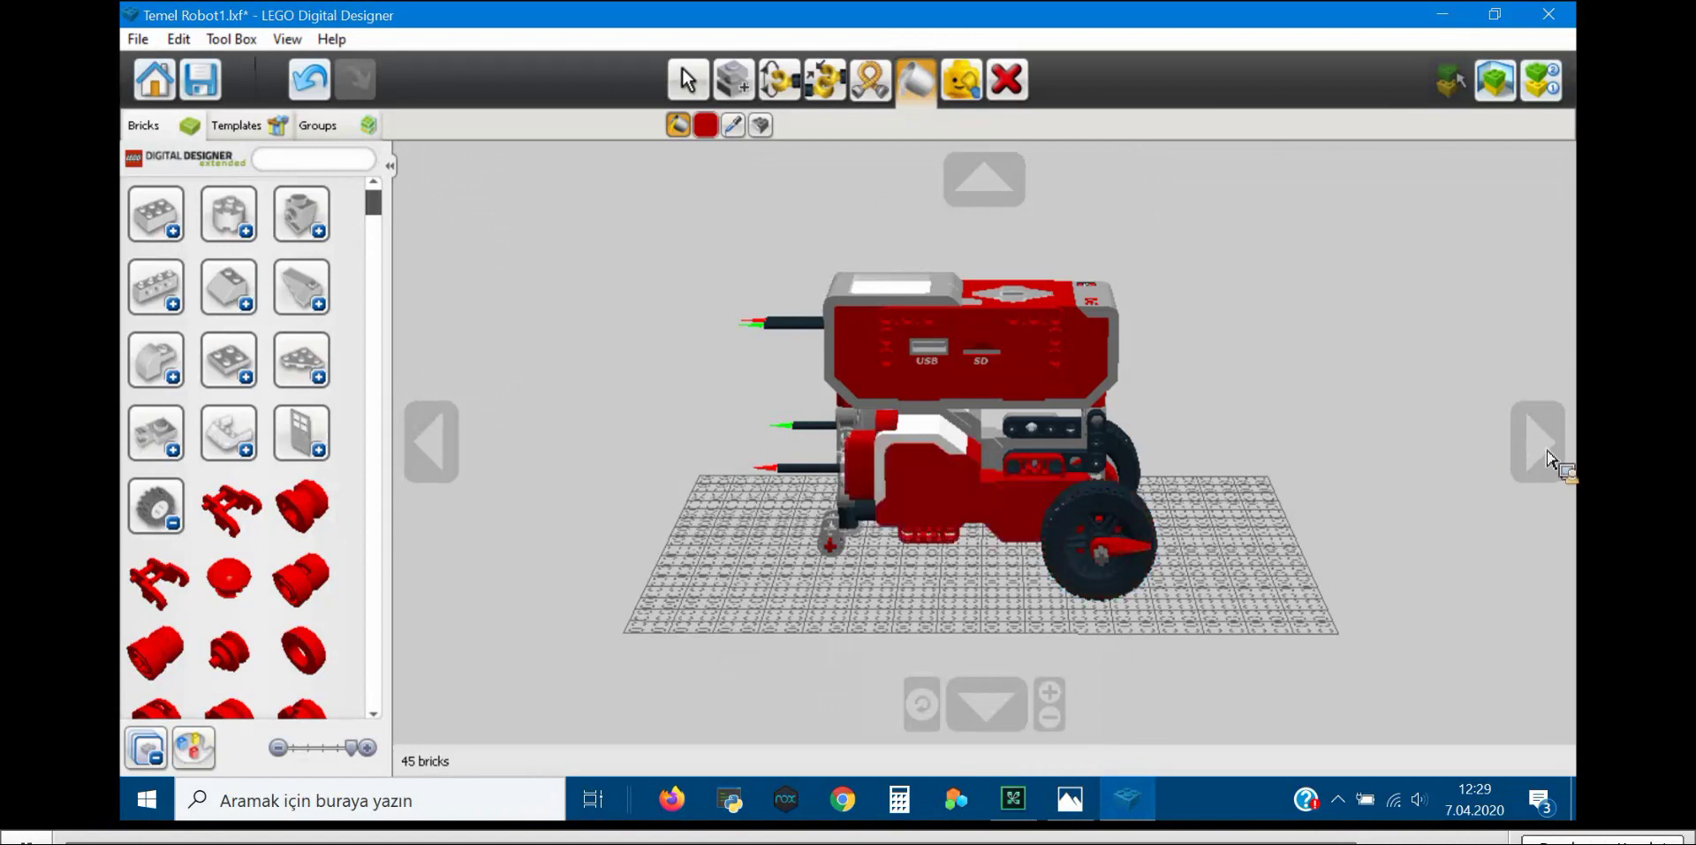
# Step: Paint the large motor on the robot's opposite side Bright Red, and undo all the red painting
pyautogui.press('Right')
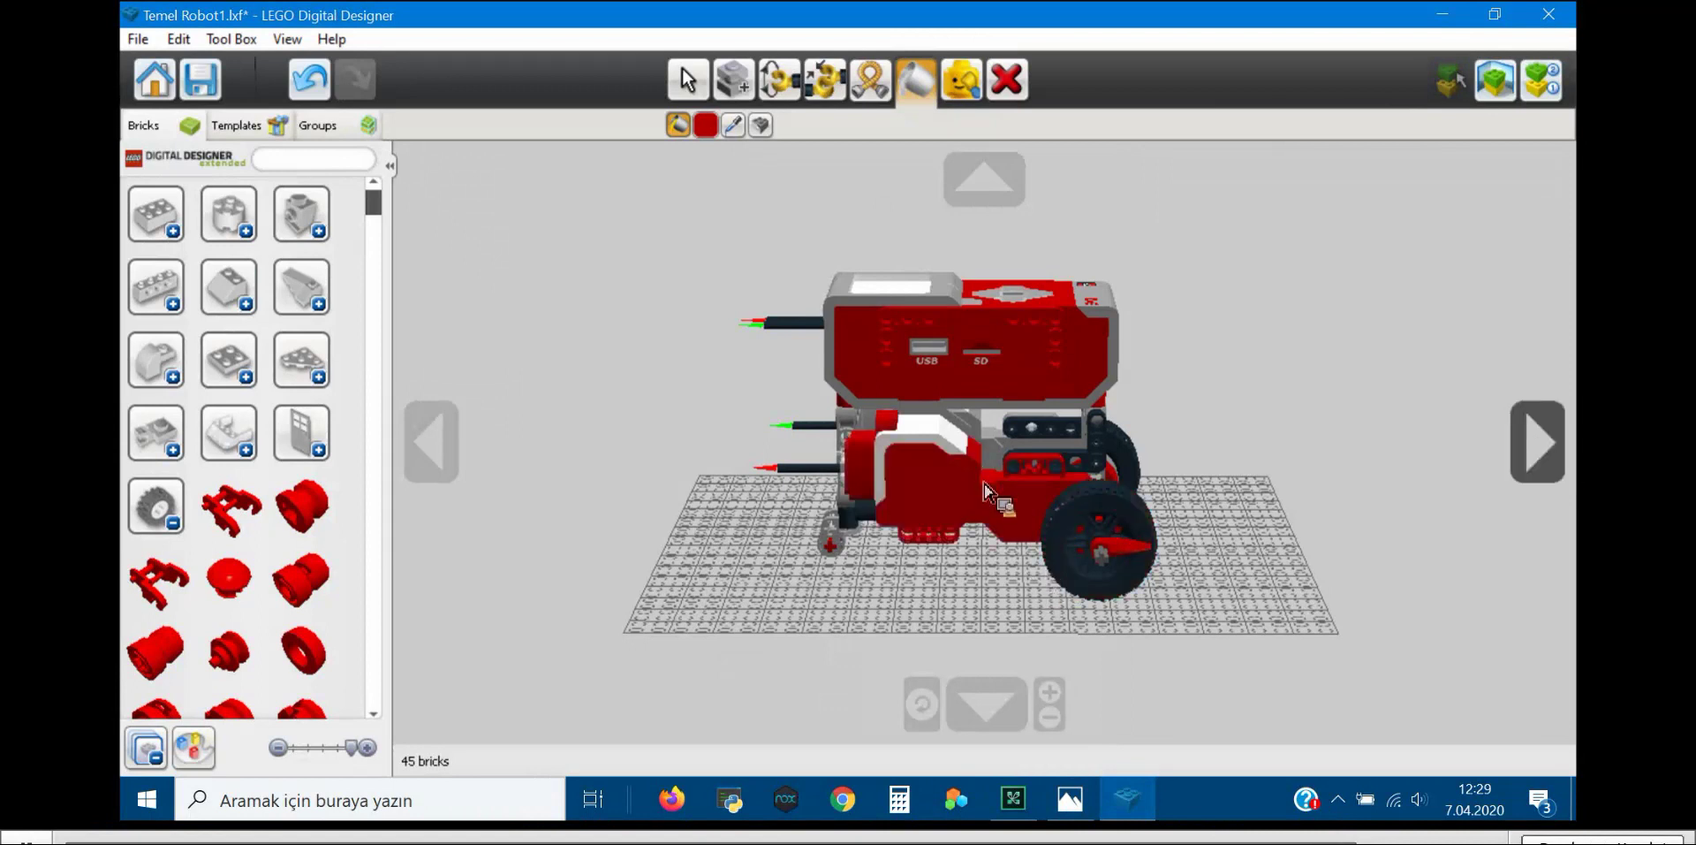
pyautogui.moveTo(983, 502); pyautogui.dragTo(1195, 444, button='right')
pyautogui.click(1051, 512)
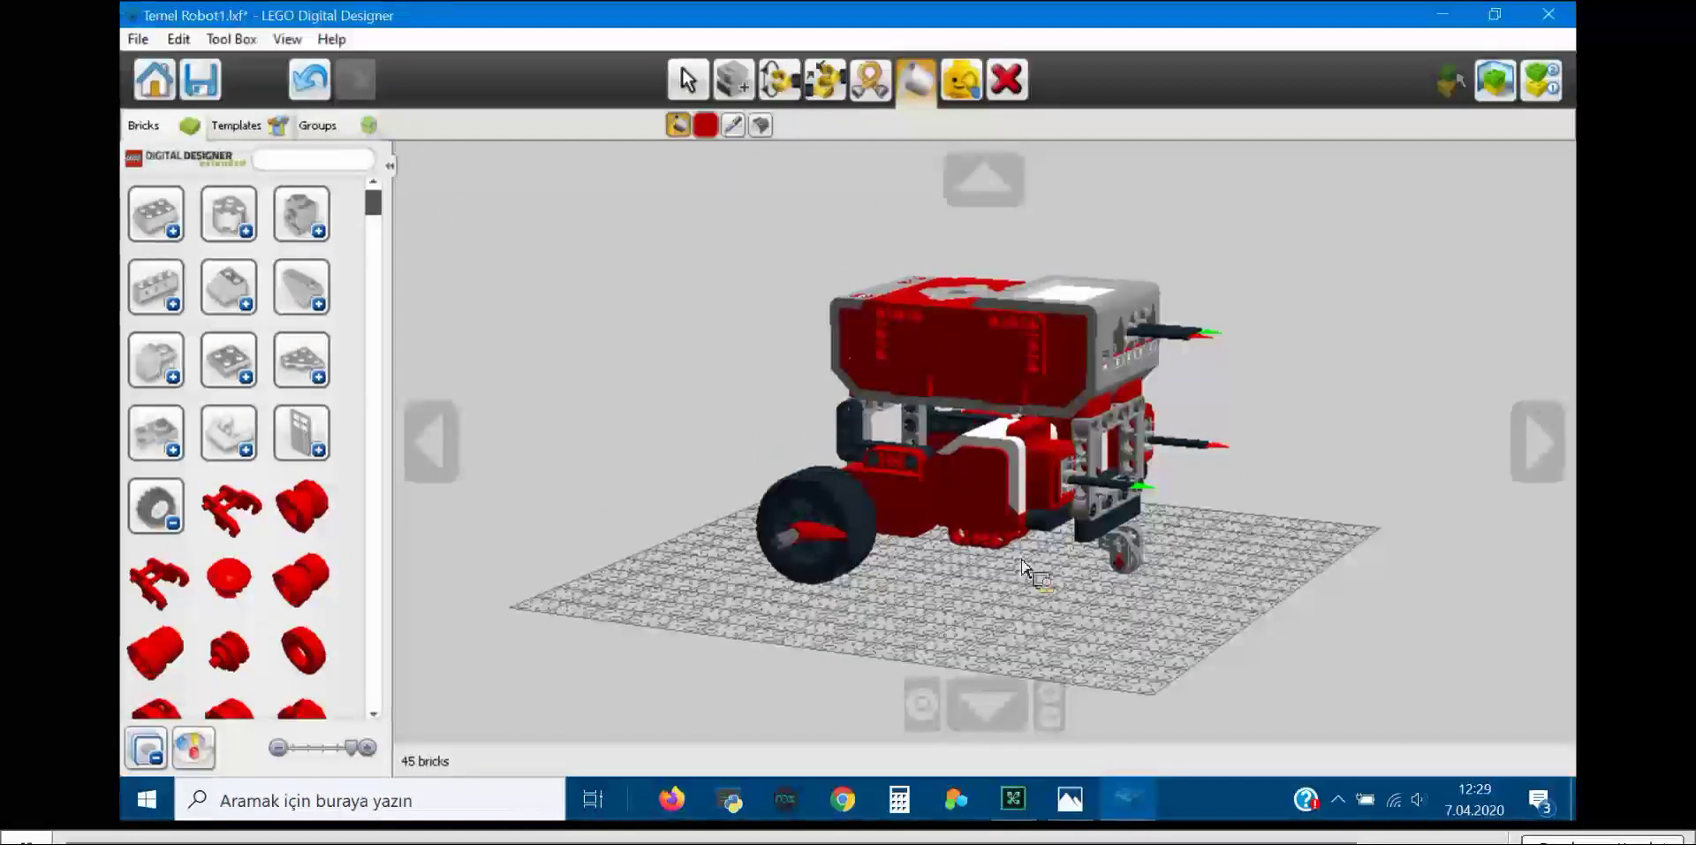
pyautogui.click(1008, 401)
pyautogui.click(309, 79)
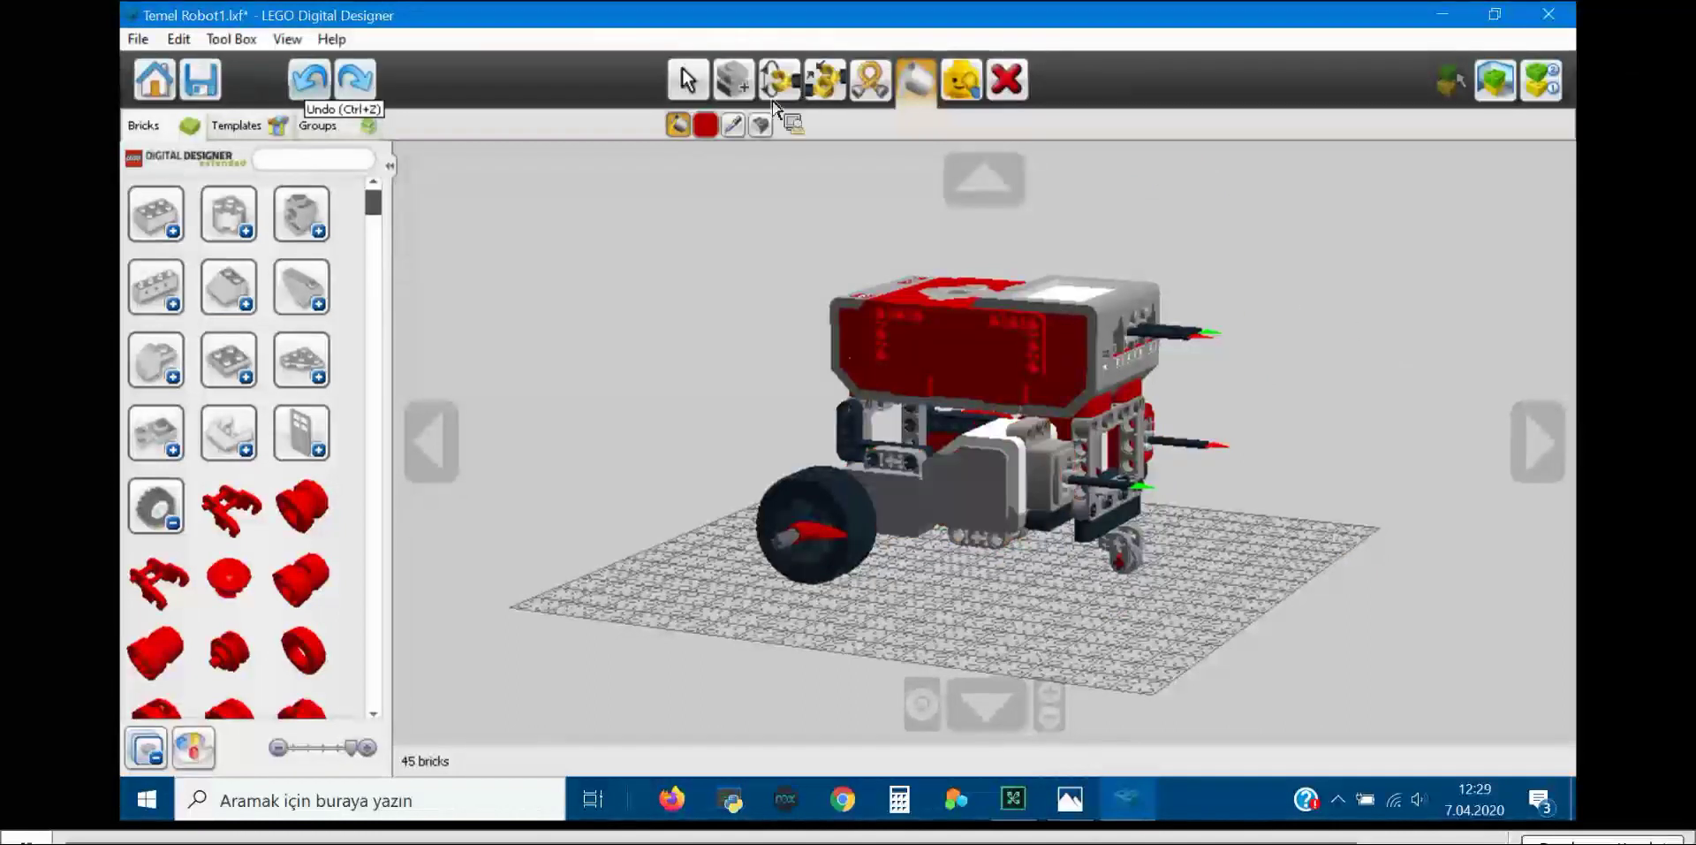
pyautogui.hotkey('ctrl', 'z')
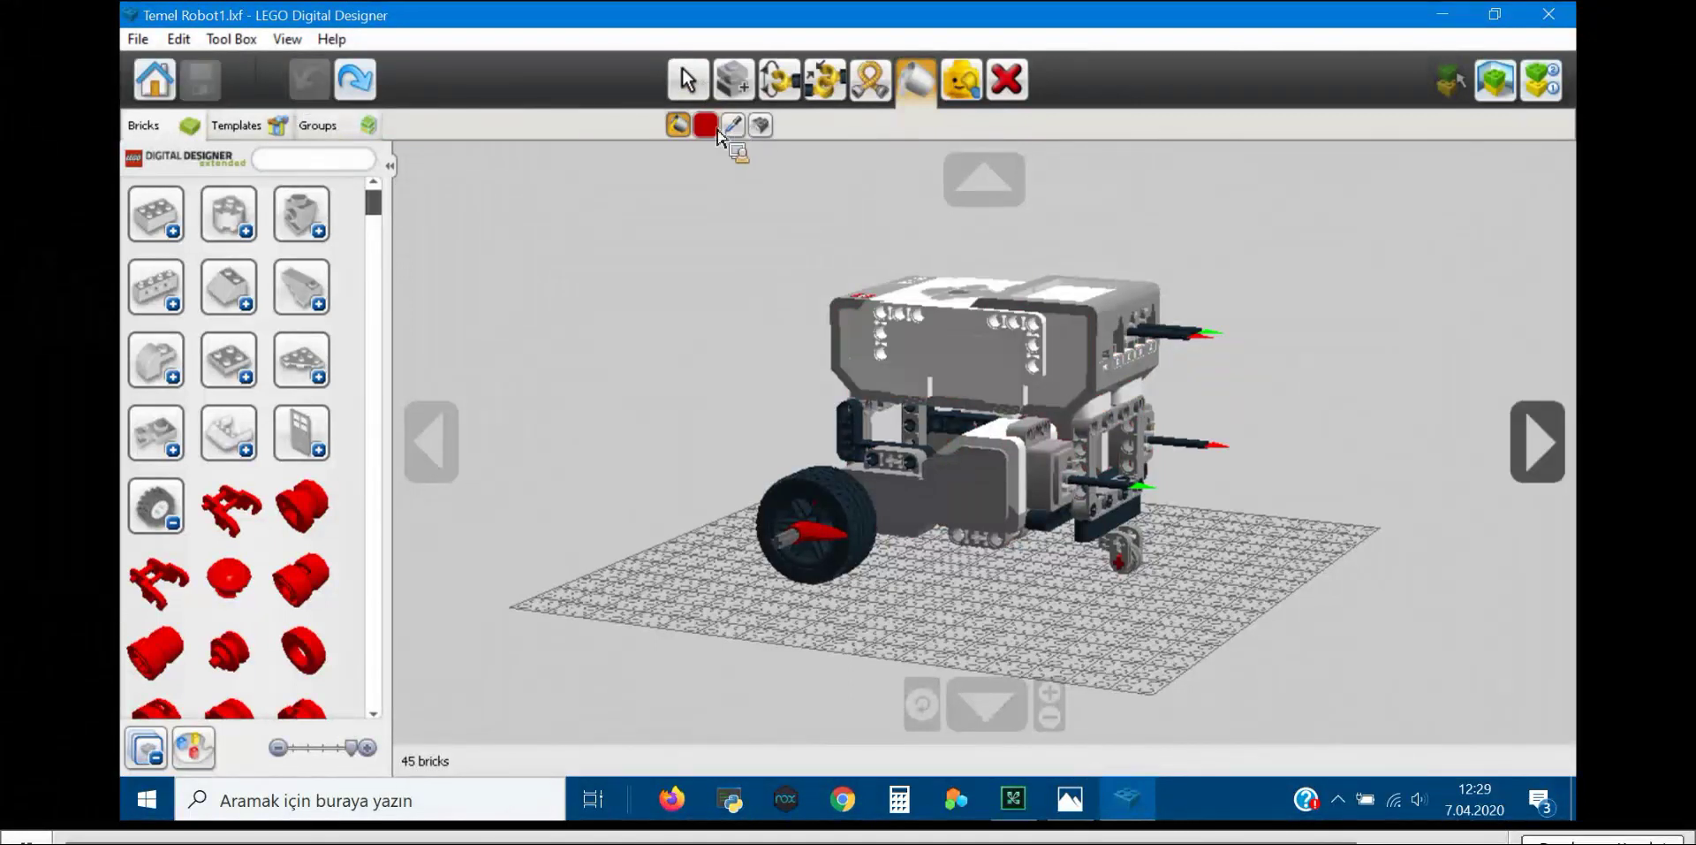
# Step: Paint all black bricks Bright Red by picking them with the Color Selection tool, and undo the painting
pyautogui.click(683, 70)
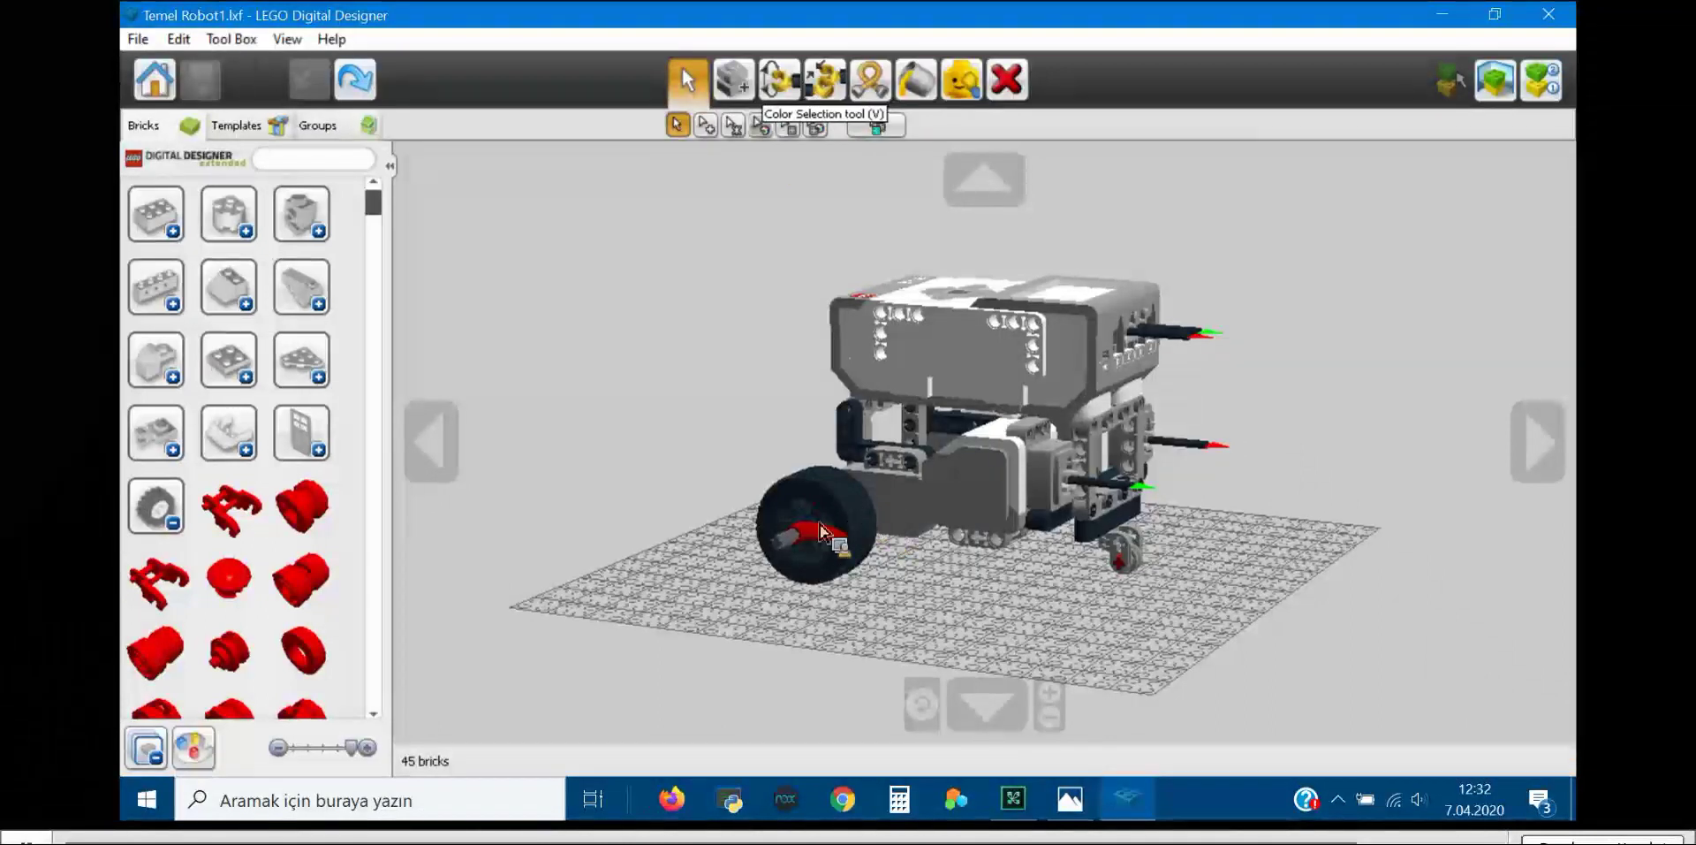
pyautogui.press('v')
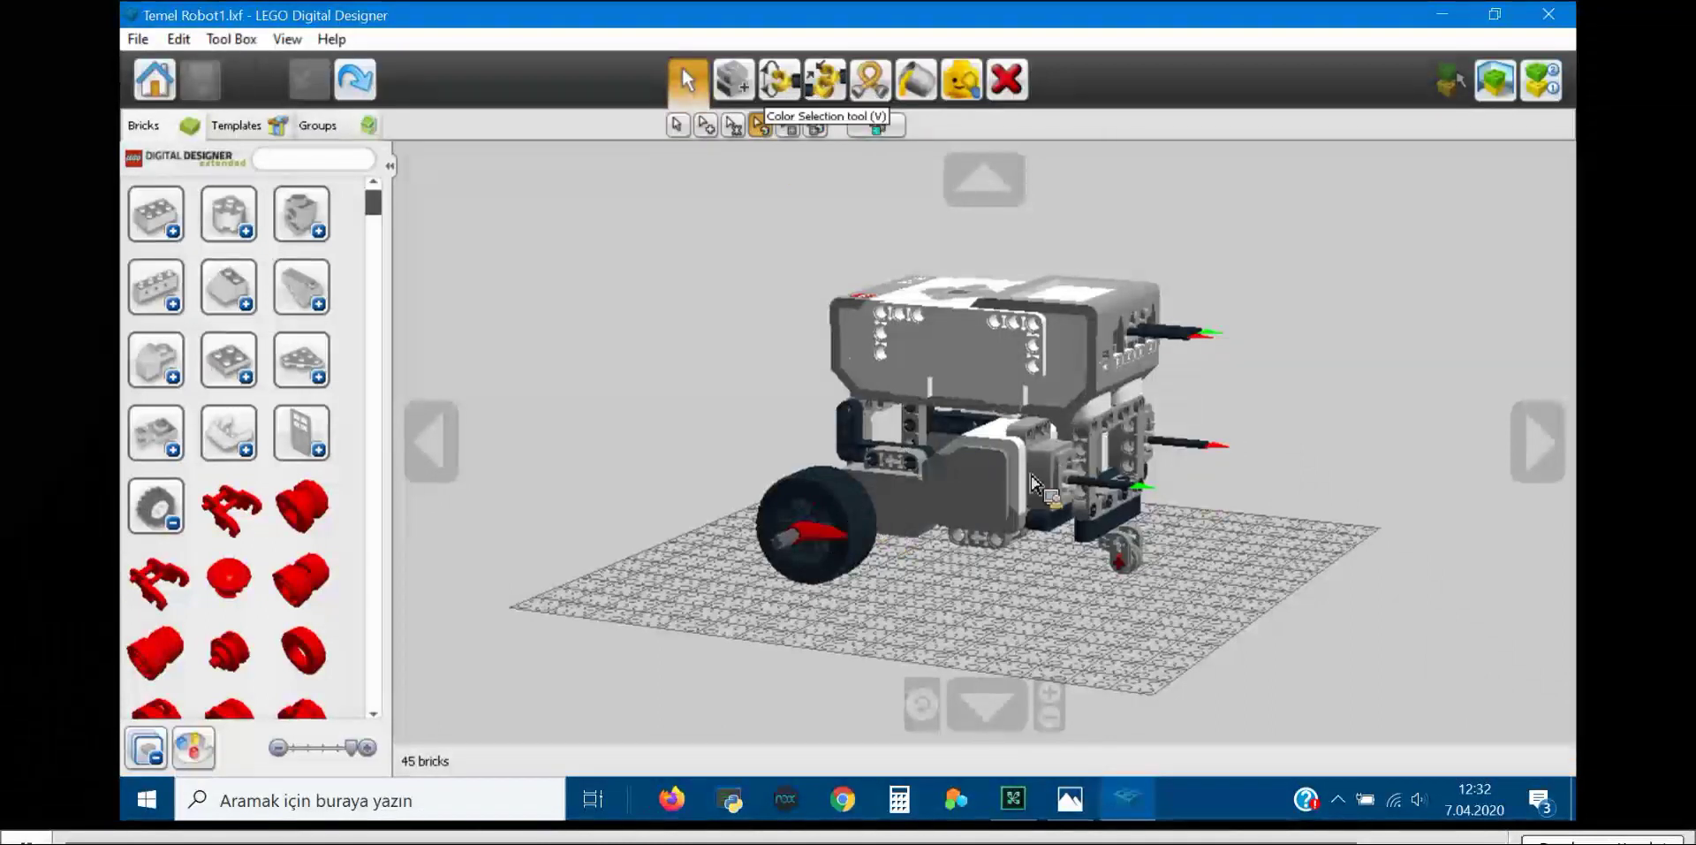
pyautogui.click(1025, 495)
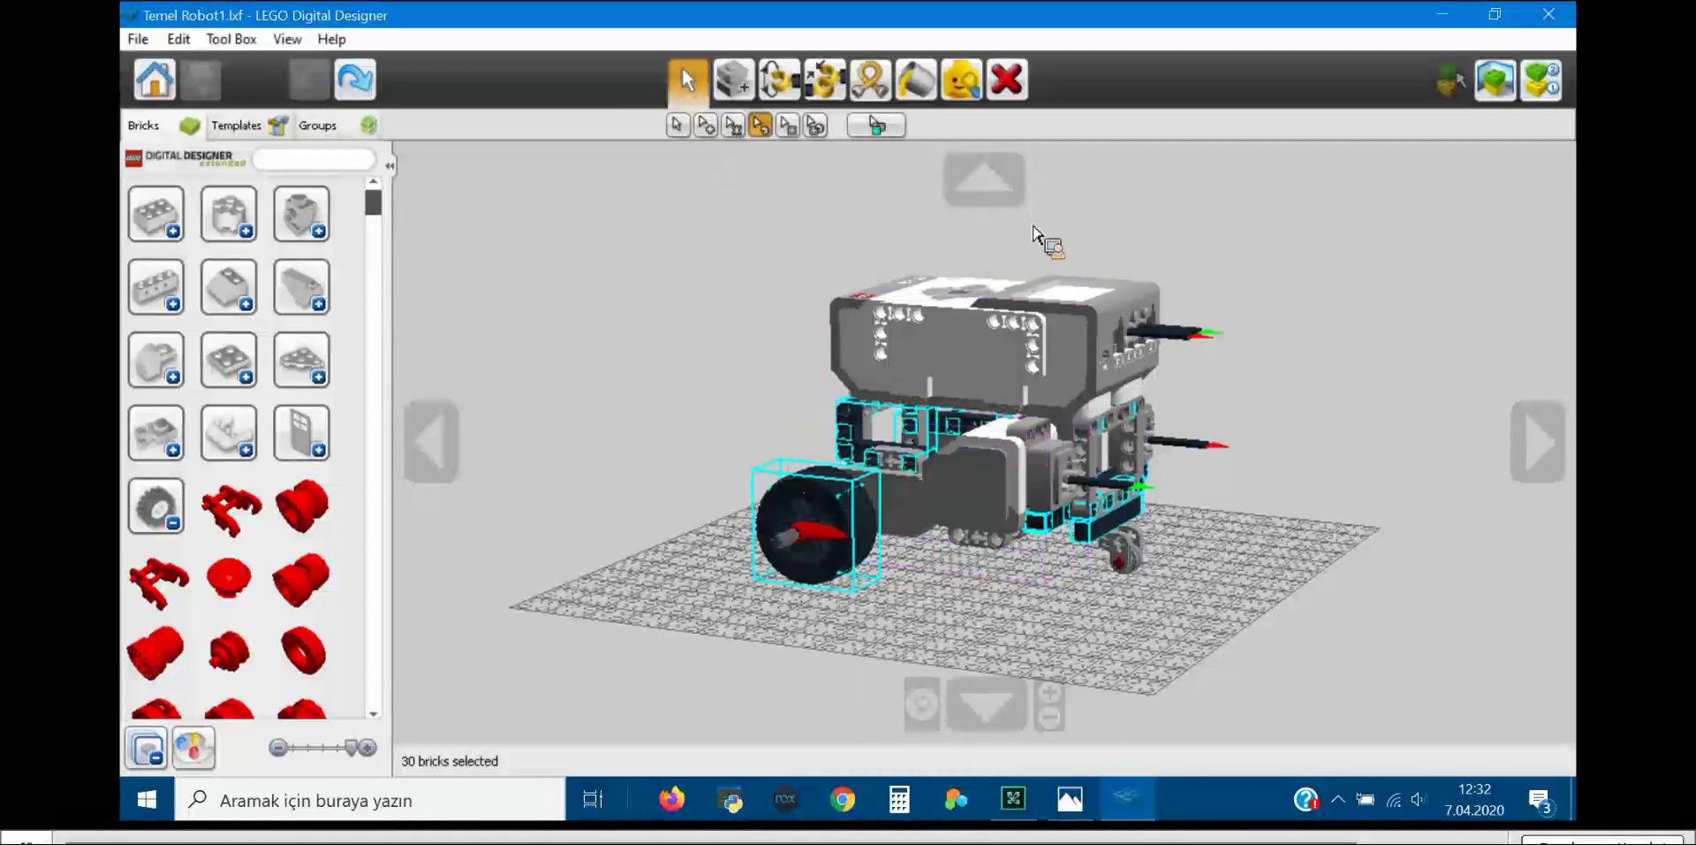
pyautogui.click(916, 80)
pyautogui.click(705, 125)
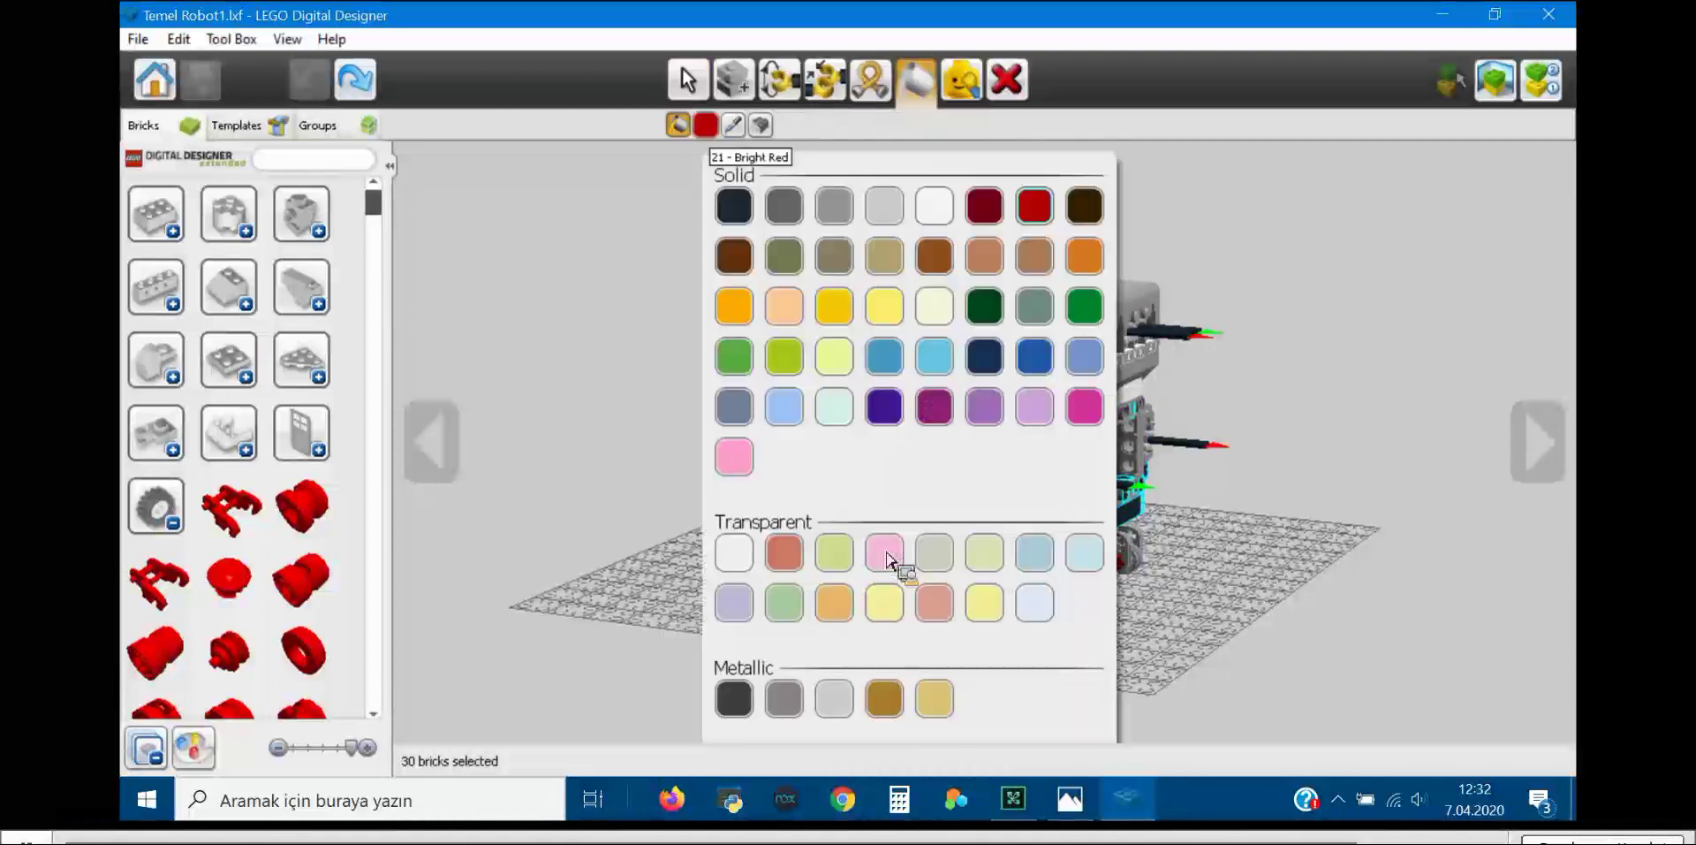
pyautogui.click(1034, 207)
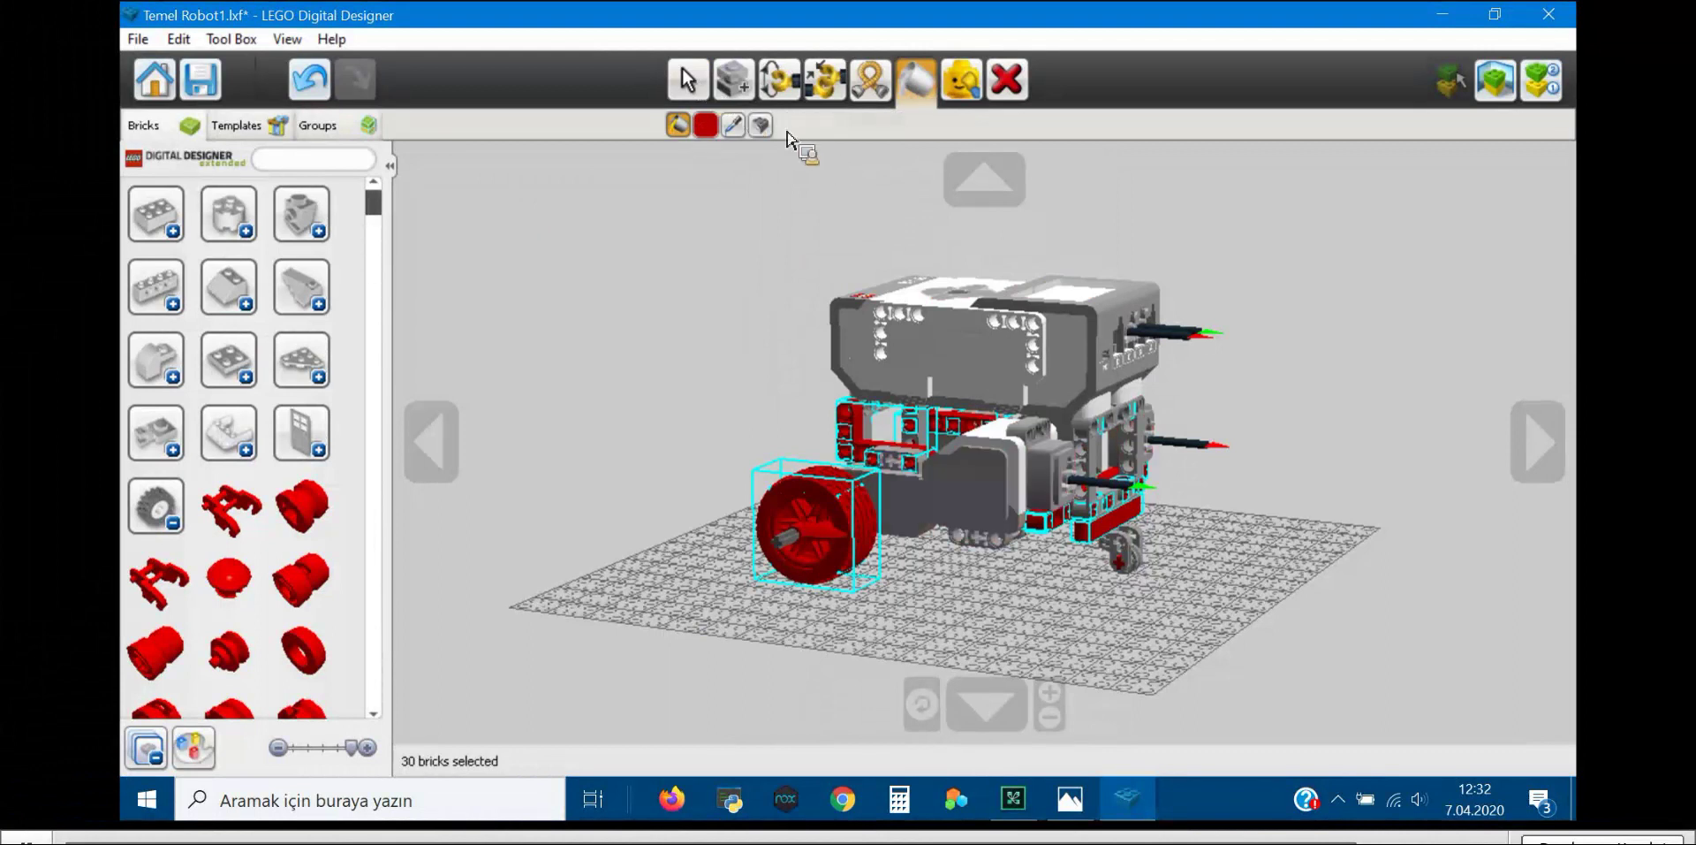
pyautogui.hotkey('ctrl', 'z')
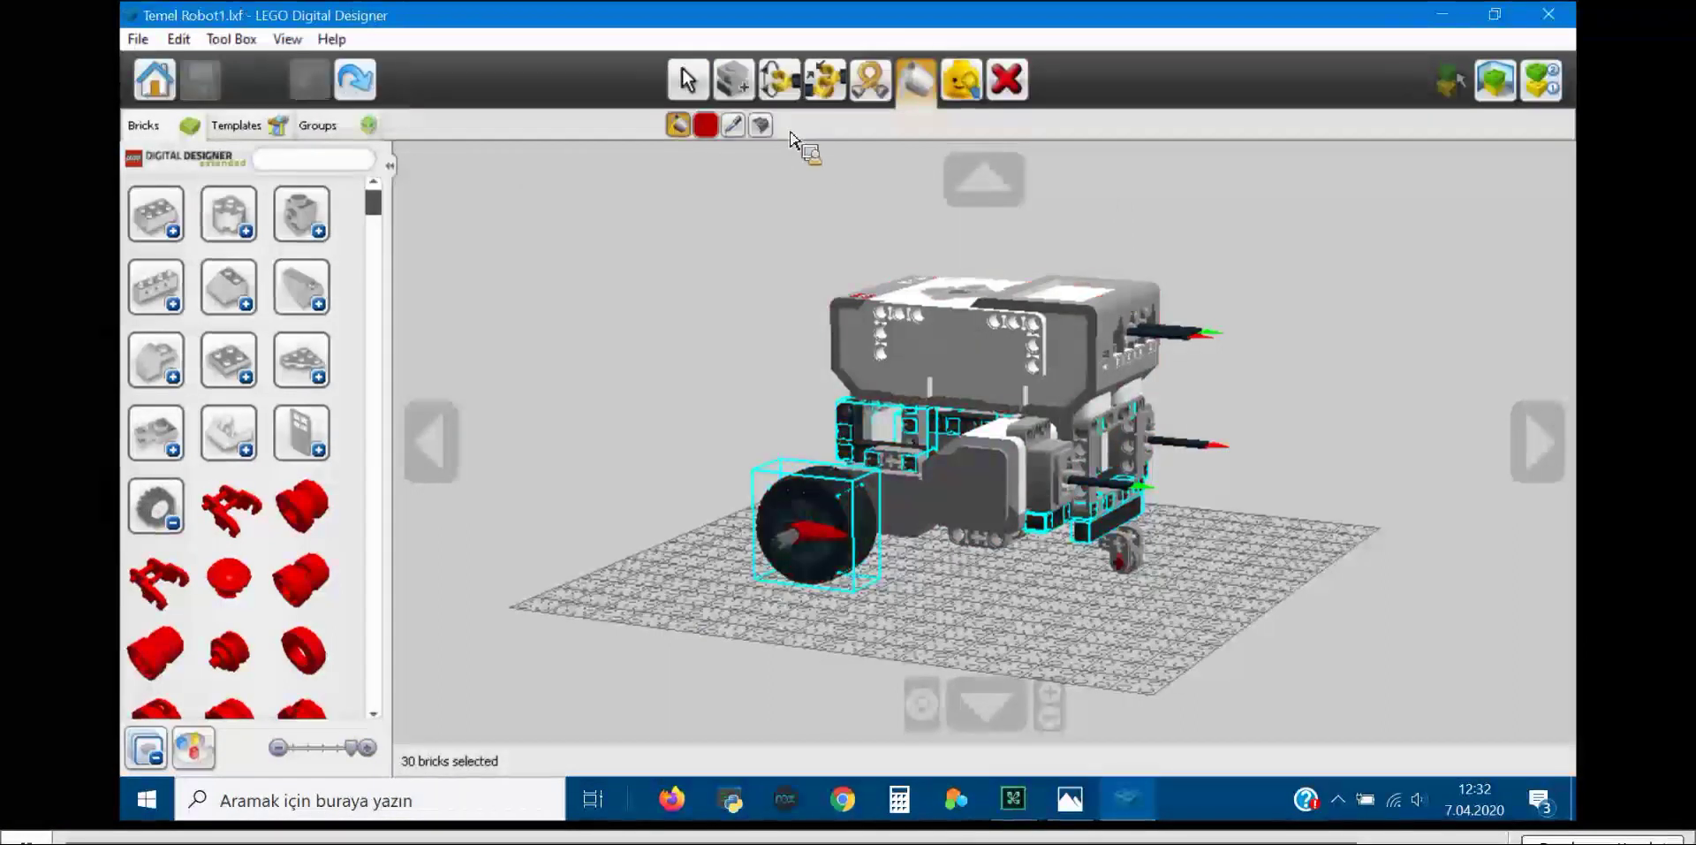
# Step: Select both wheels at once with the Shape Selection tool
pyautogui.press('v')
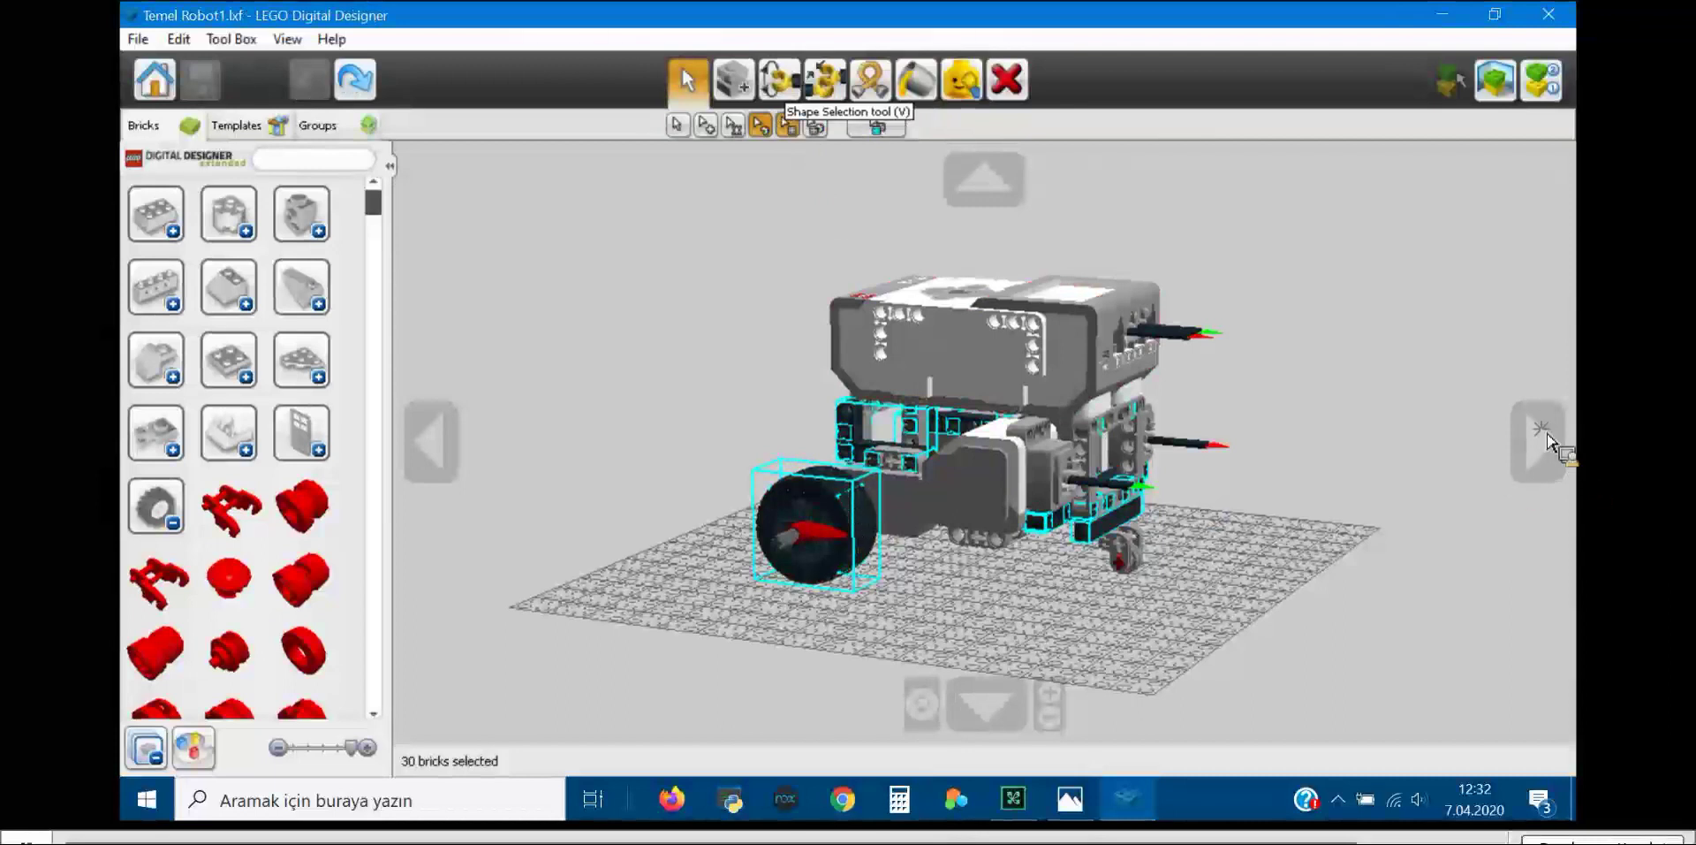
pyautogui.press('v')
pyautogui.click(804, 530)
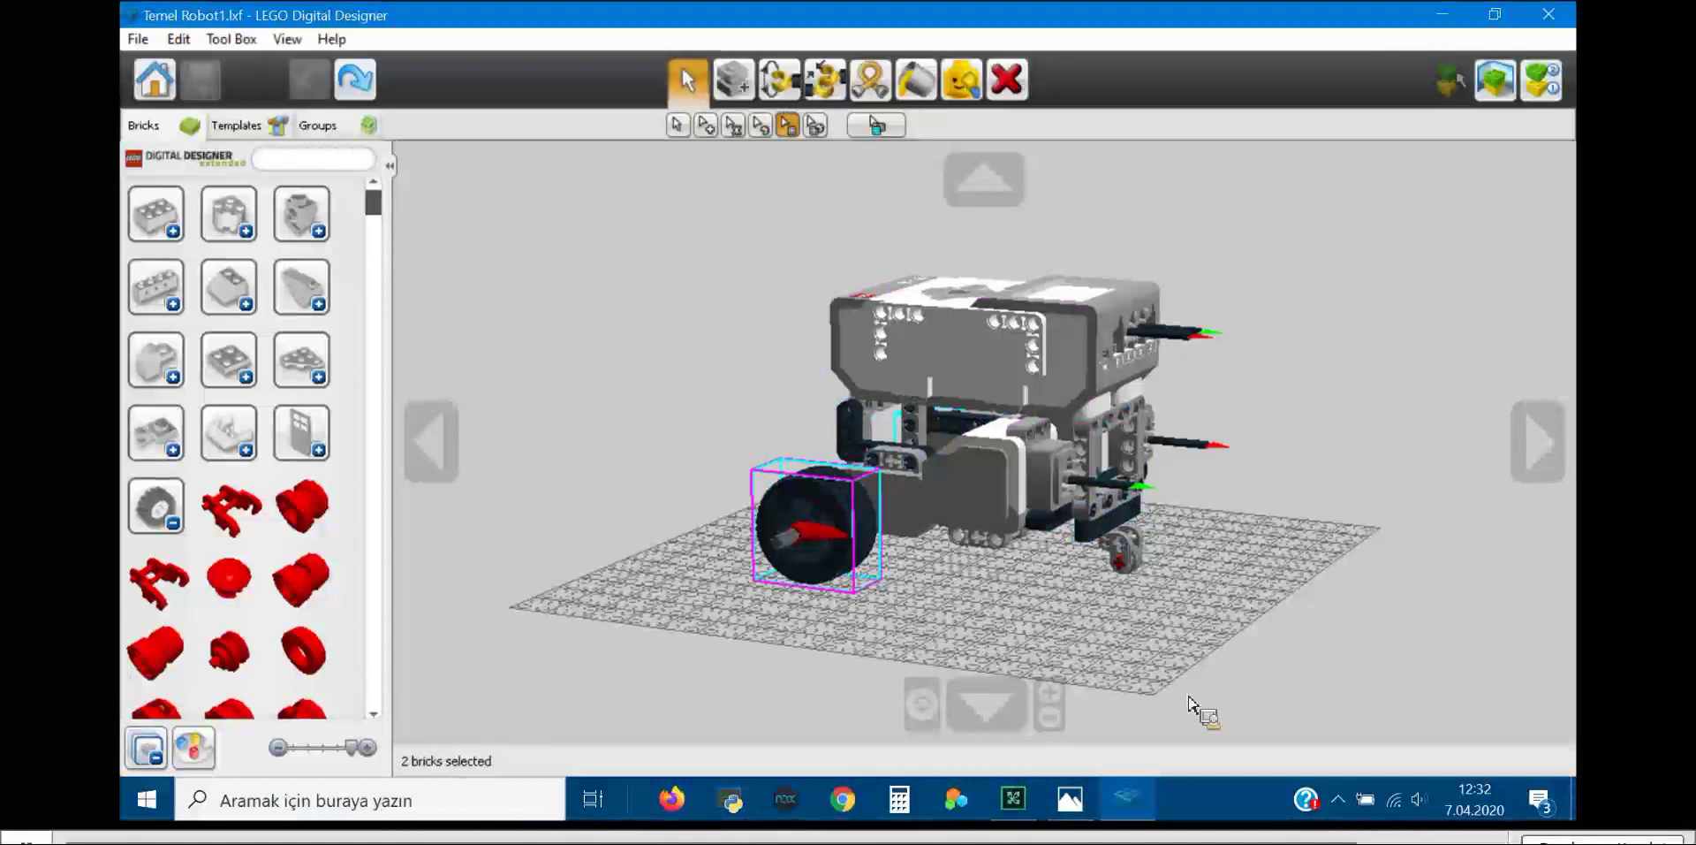
# Step: Select both large motors by their shape and paint them solid blue
pyautogui.moveTo(800, 530); pyautogui.dragTo(884, 380, button='right')
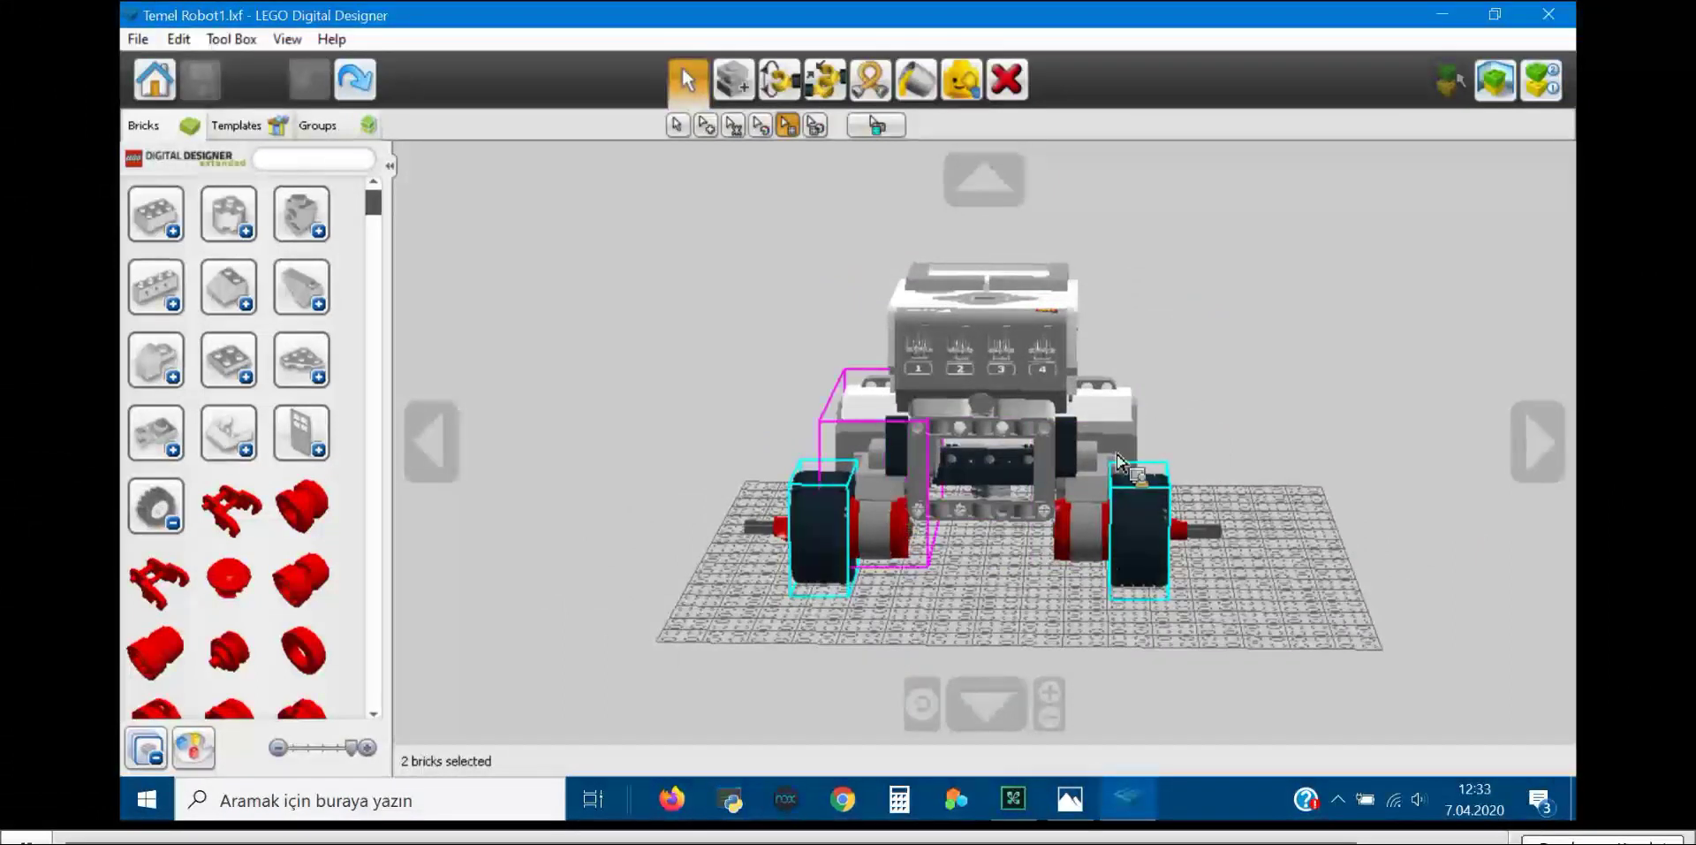
pyautogui.click(1115, 459)
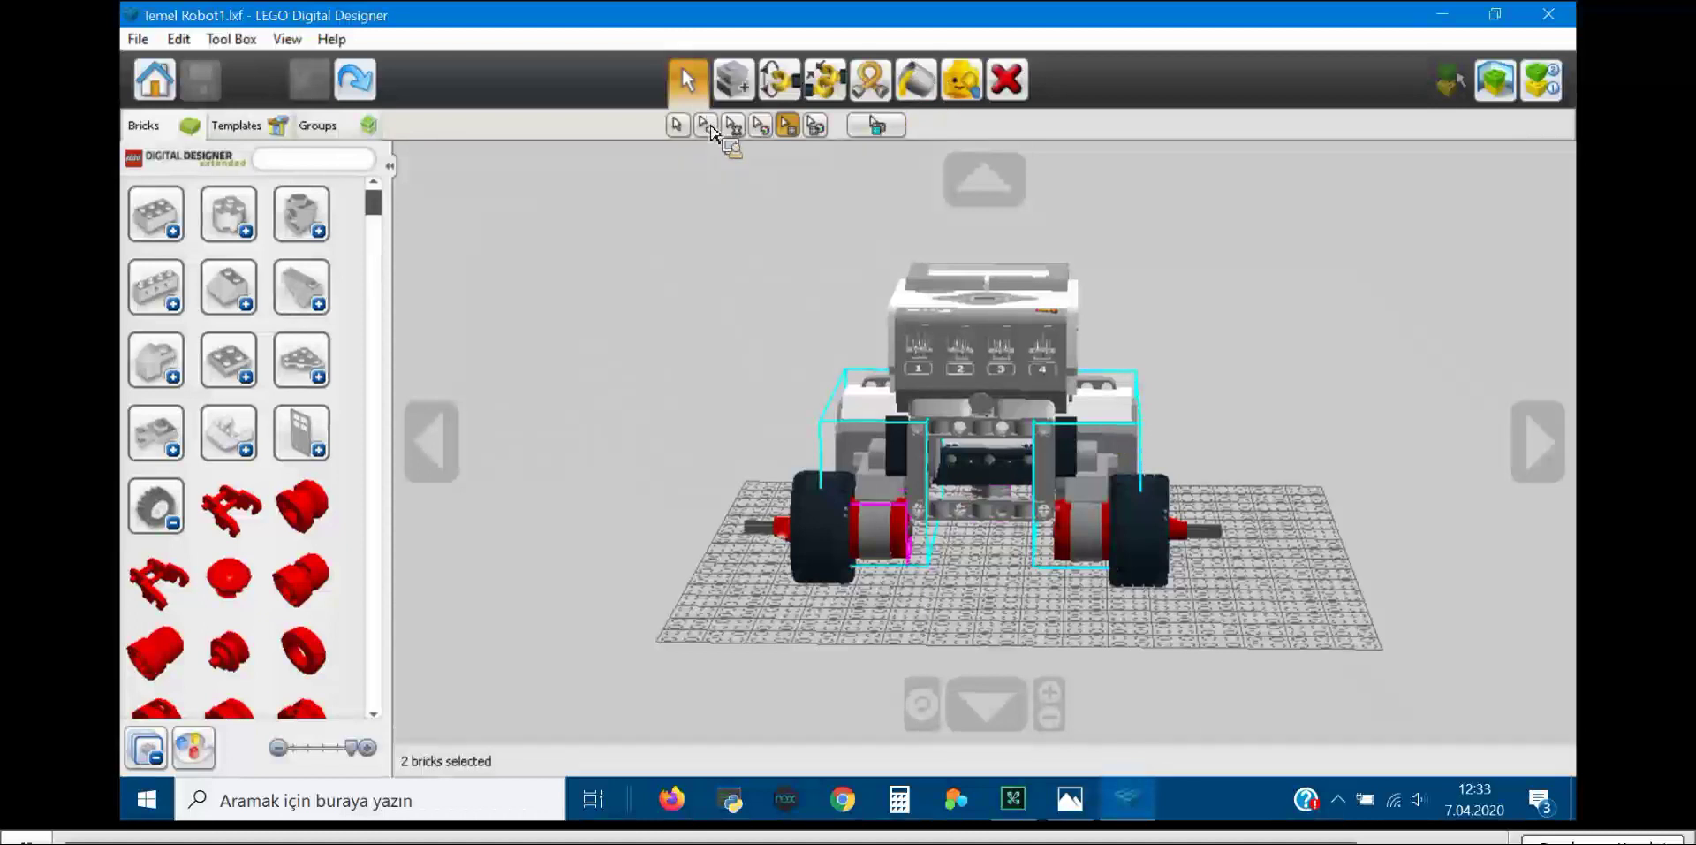
pyautogui.click(917, 80)
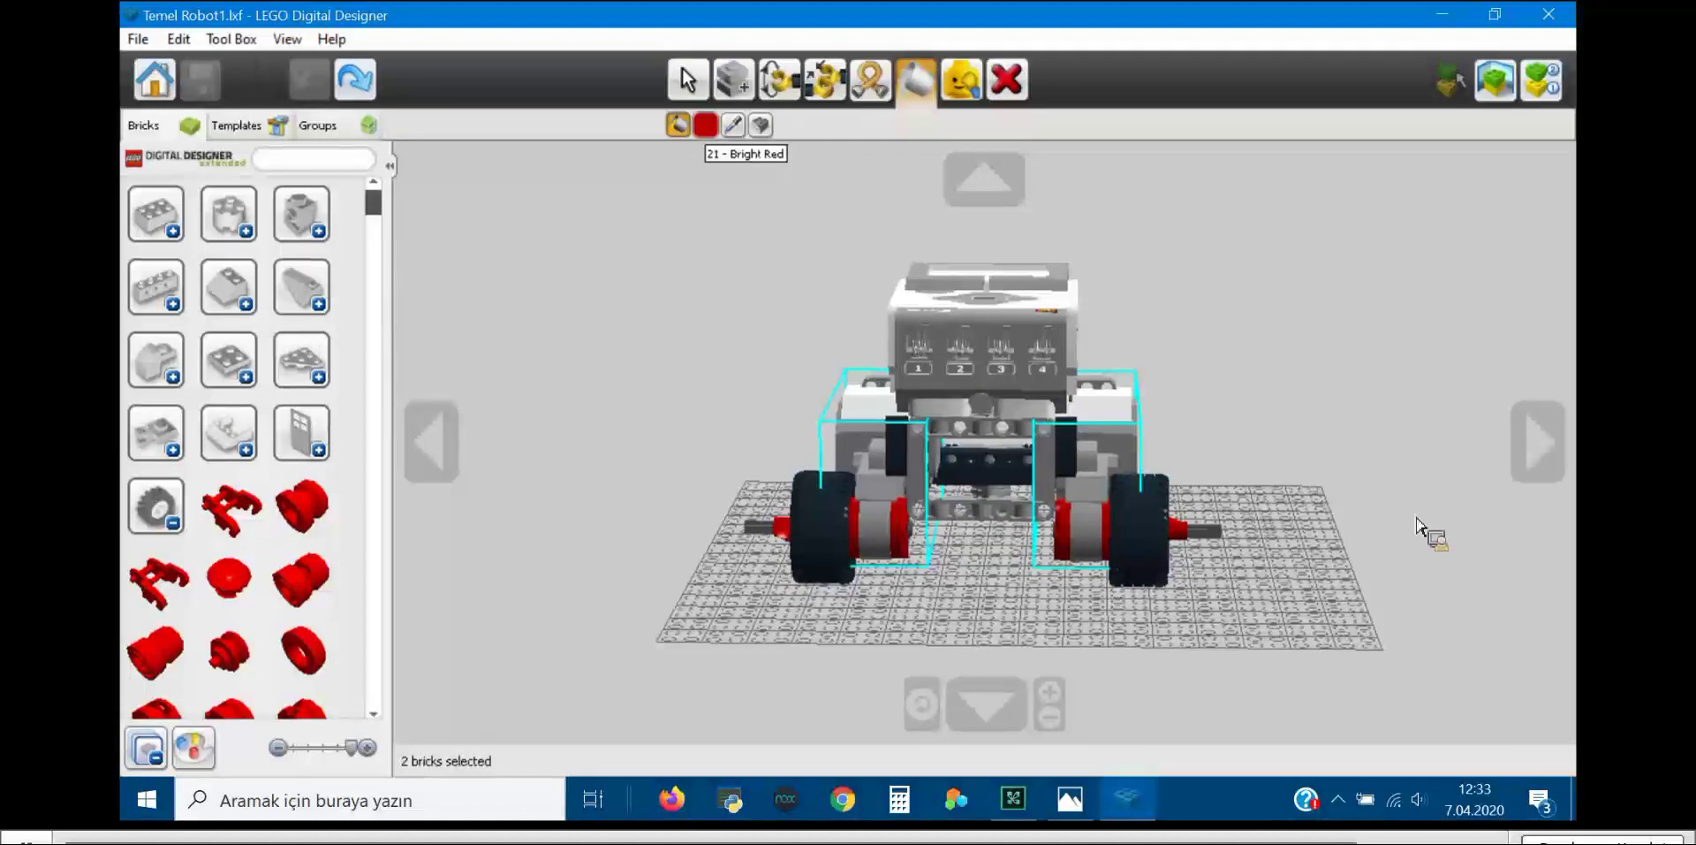
pyautogui.click(706, 124)
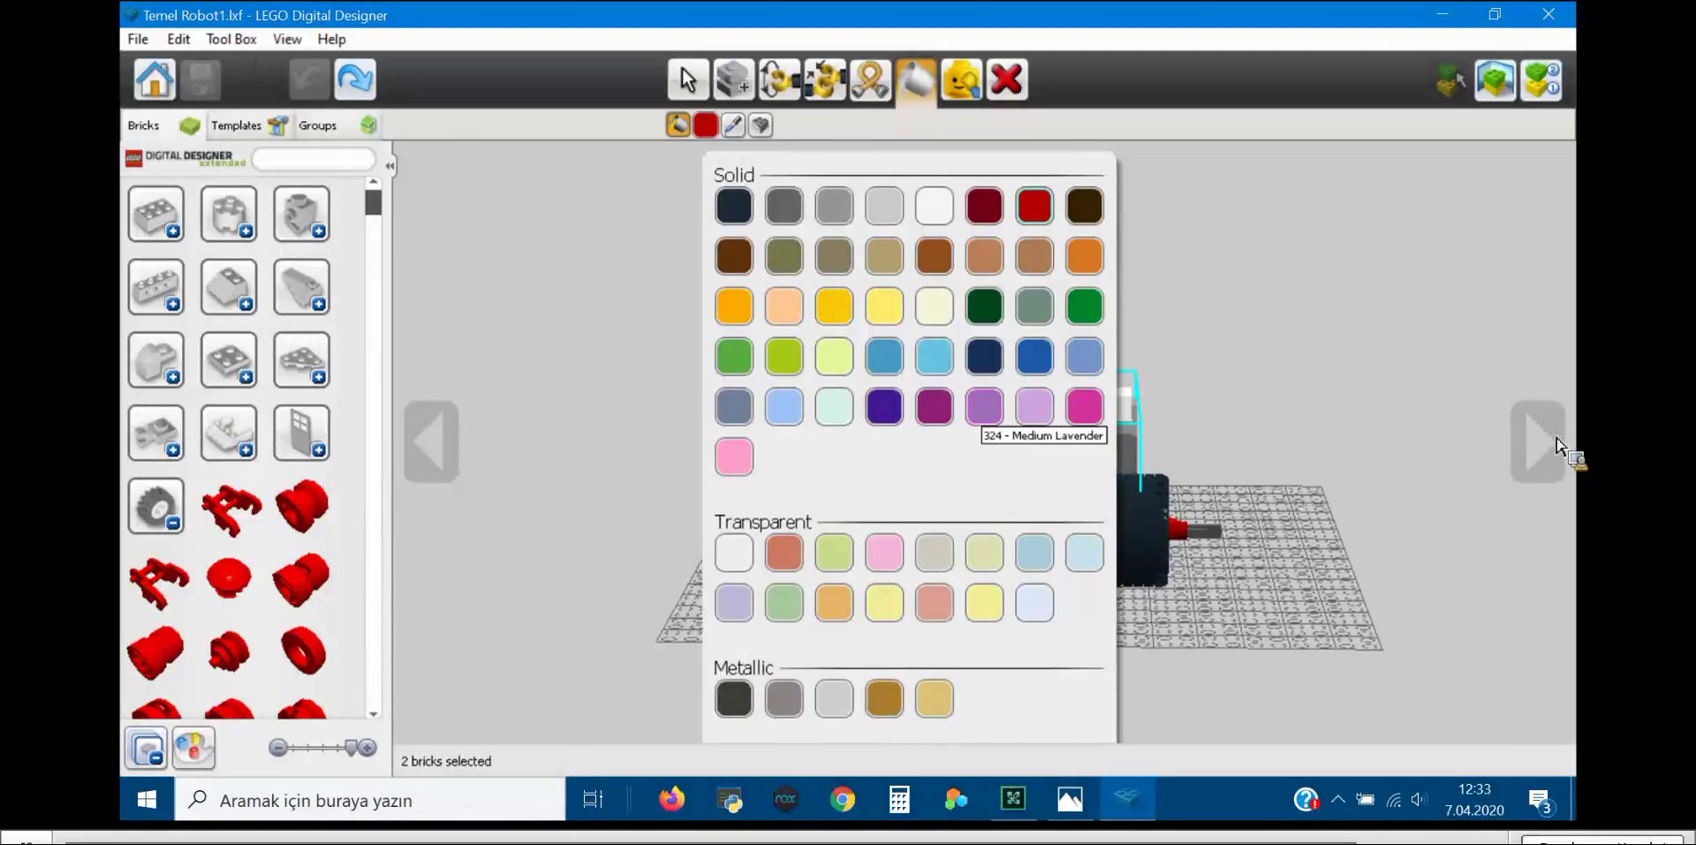
pyautogui.click(1036, 358)
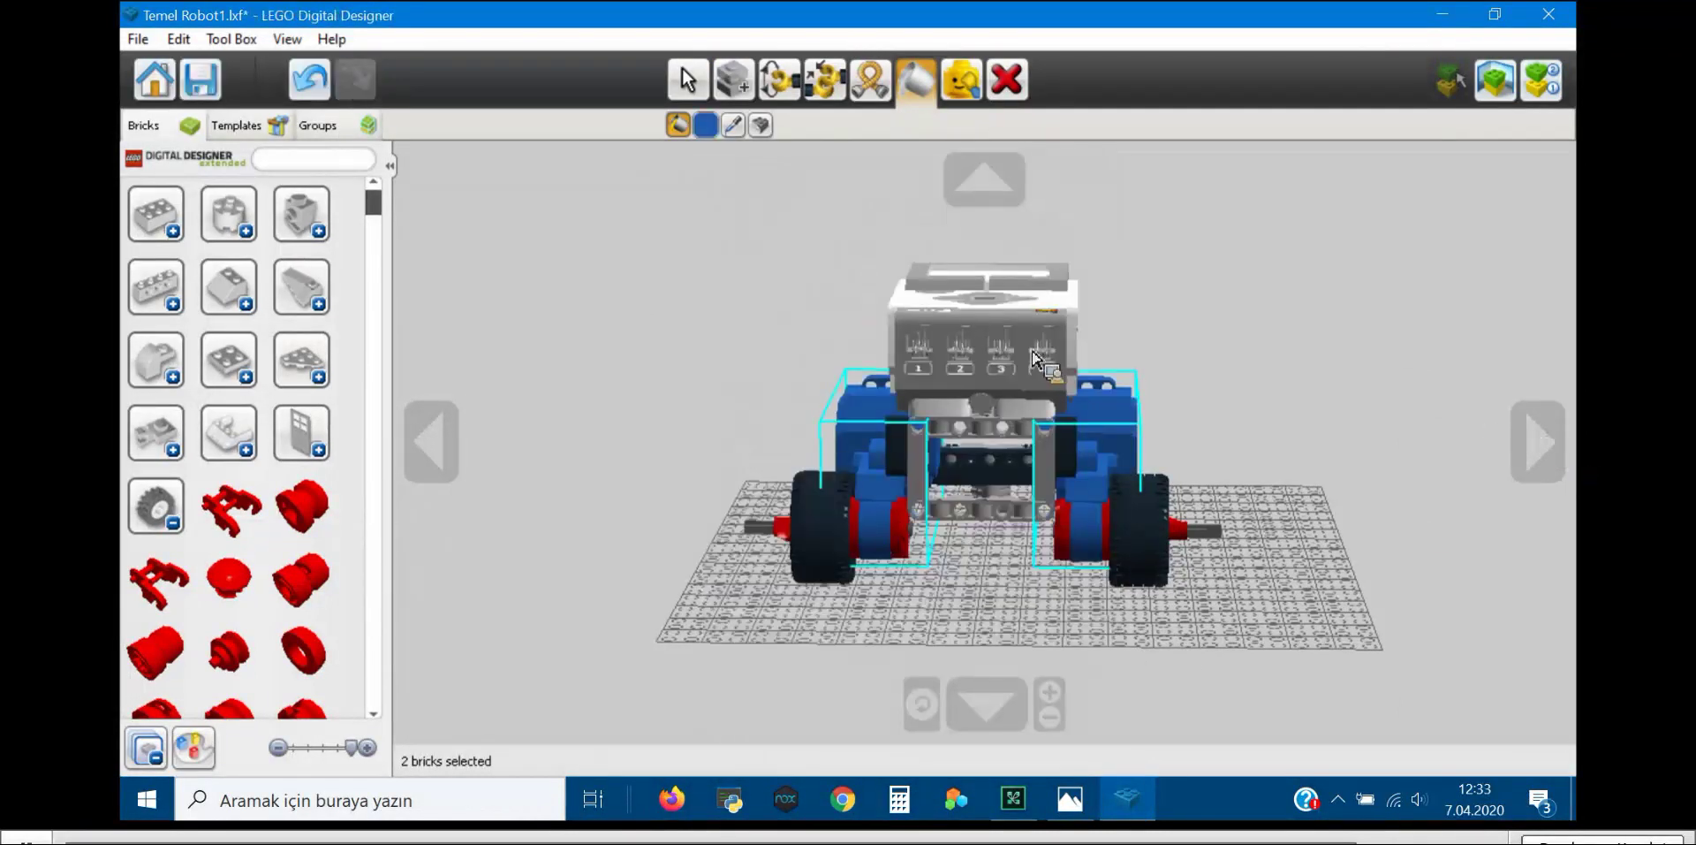
# Step: Paint the EV3 brick solid blue, and undo the blue painting on the brick and both large motors
pyautogui.moveTo(1036, 358); pyautogui.dragTo(1387, 551, button='right')
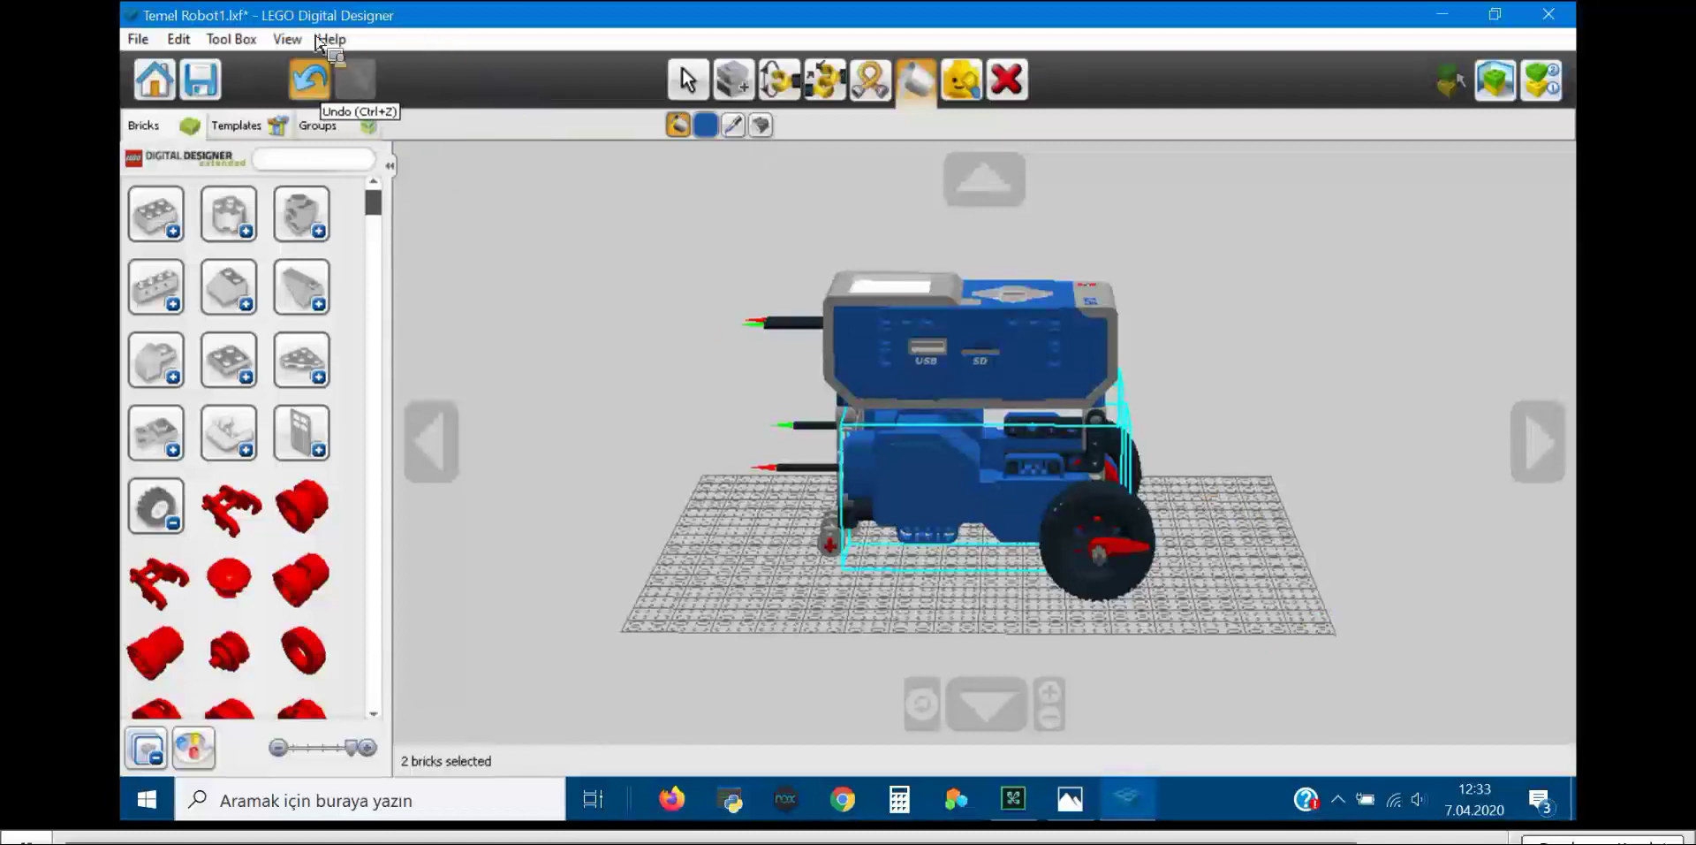
pyautogui.click(311, 76)
pyautogui.click(302, 63)
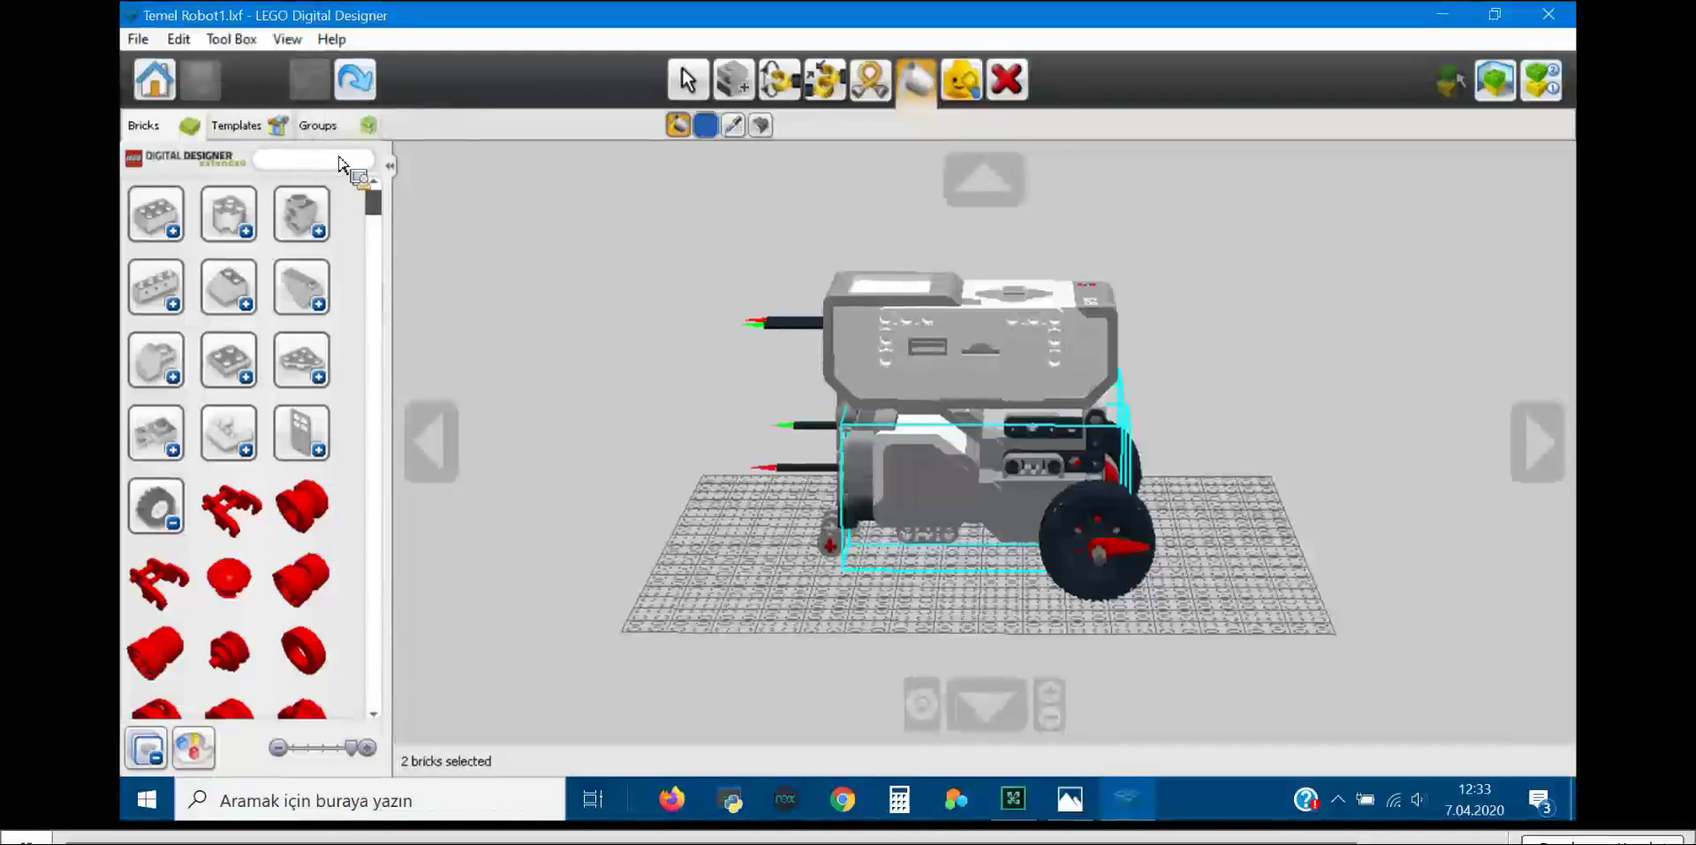
pyautogui.click(287, 39)
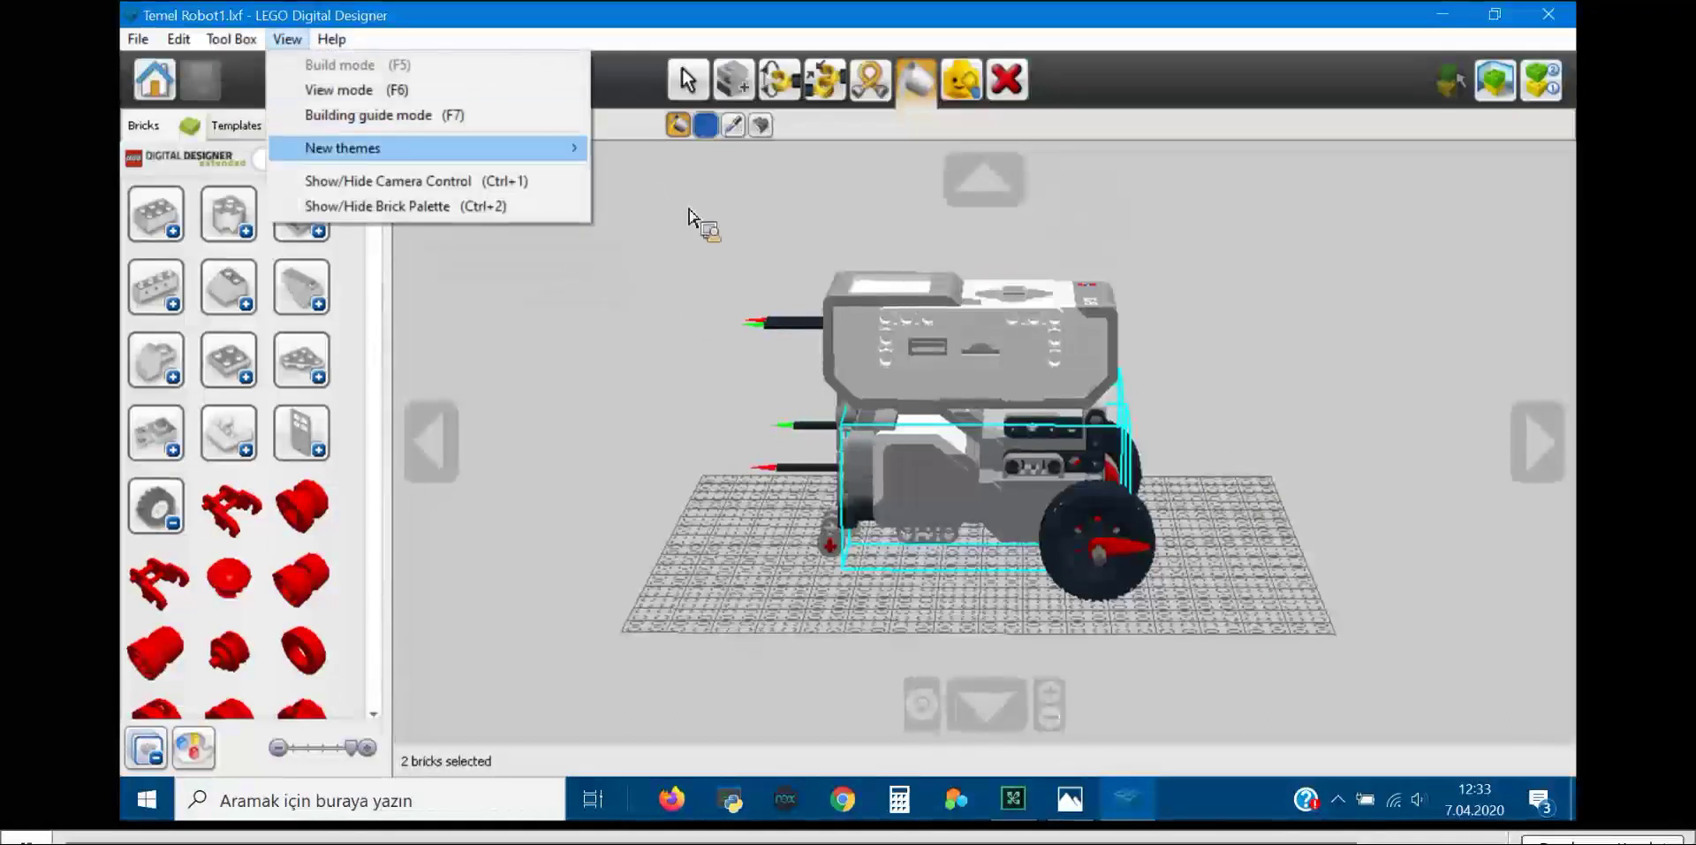
pyautogui.press('Right')
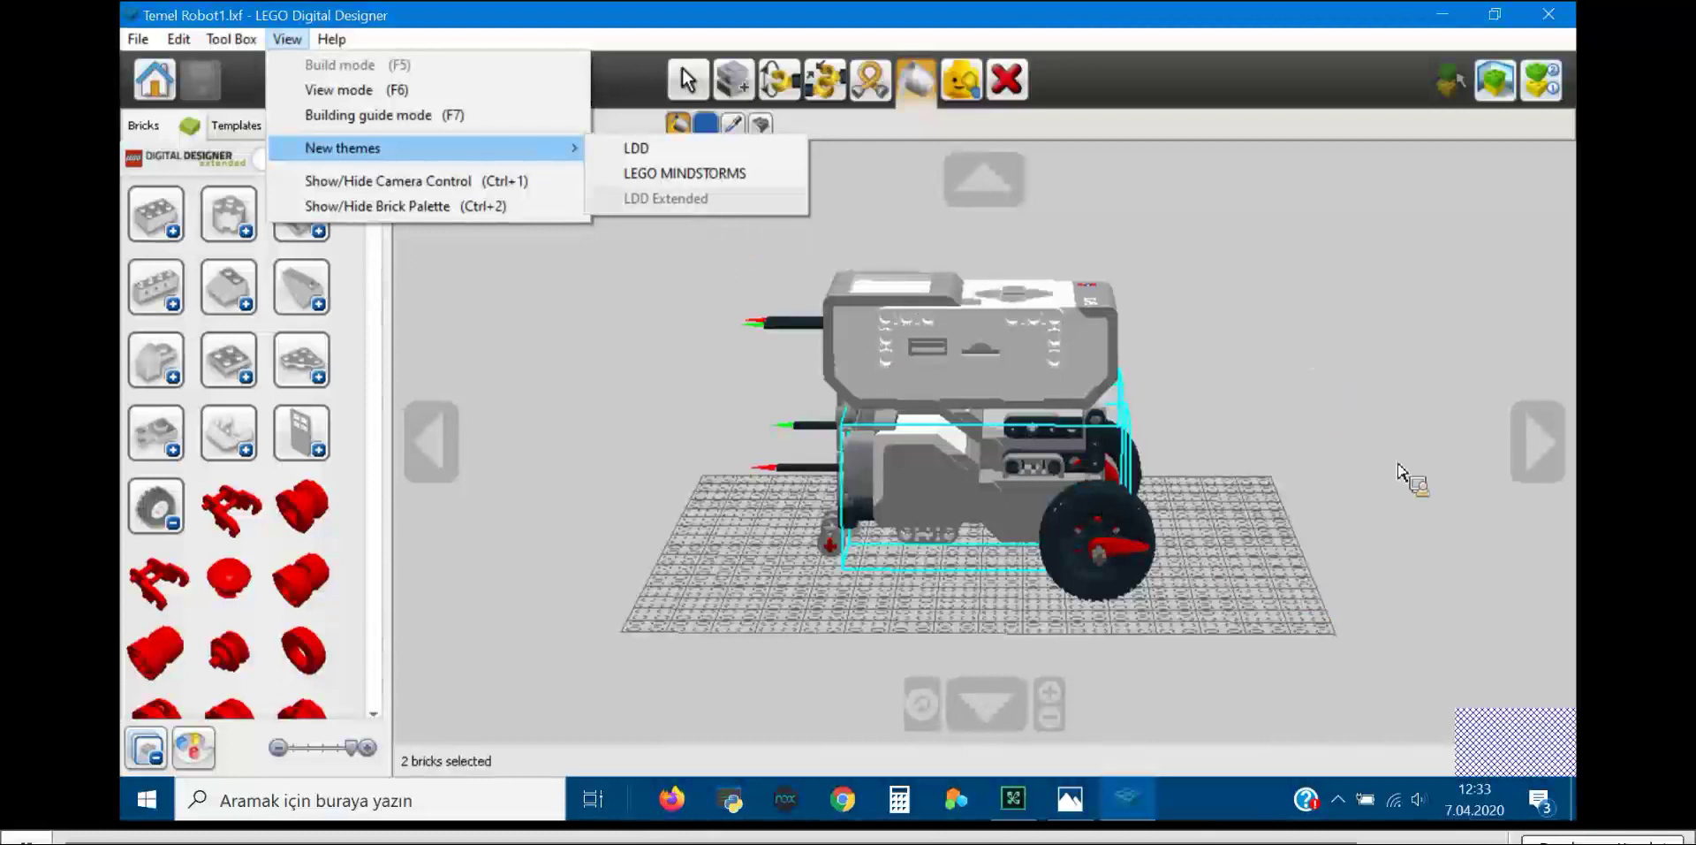
pyautogui.click(876, 221)
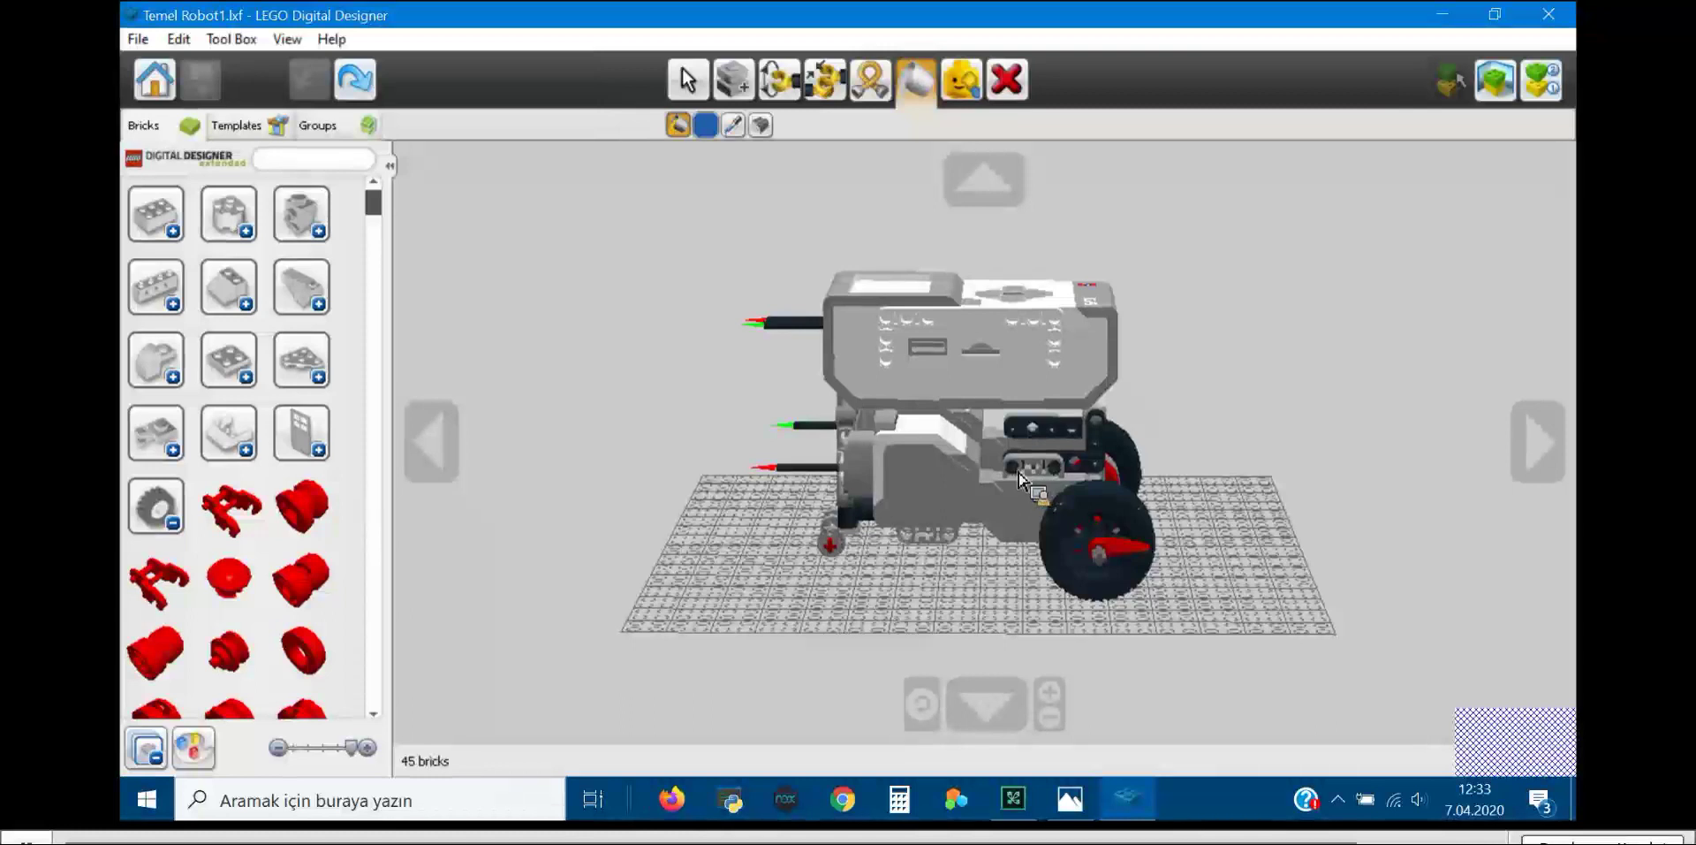
# Step: Select all of the robot's black connector pins at once with the Shape Selection tool
pyautogui.click(1068, 433)
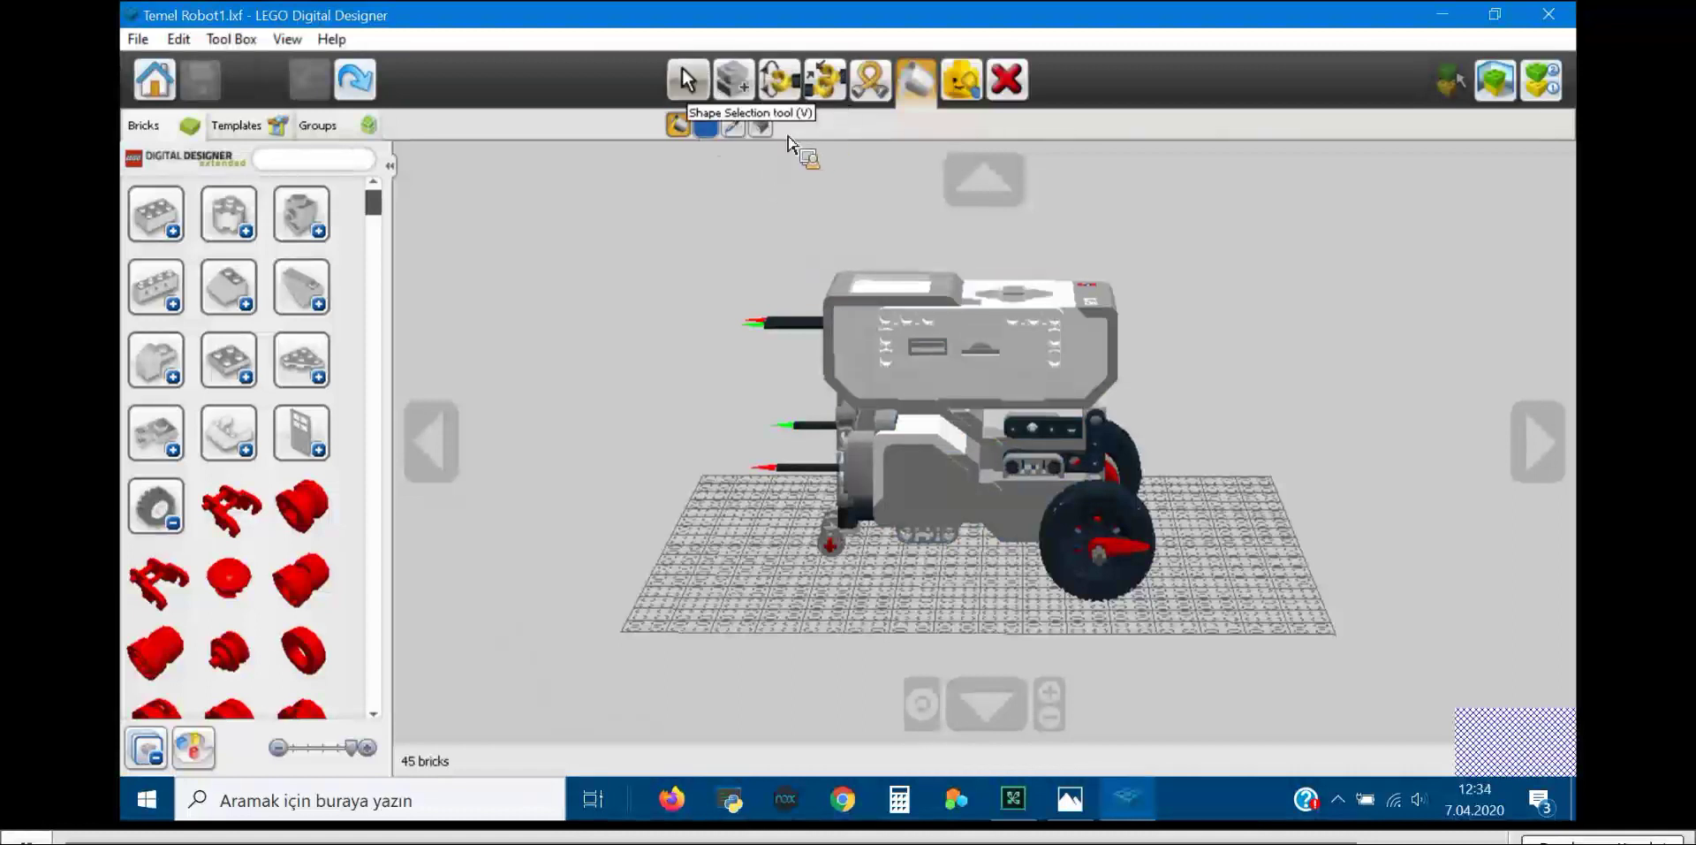
pyautogui.press('v')
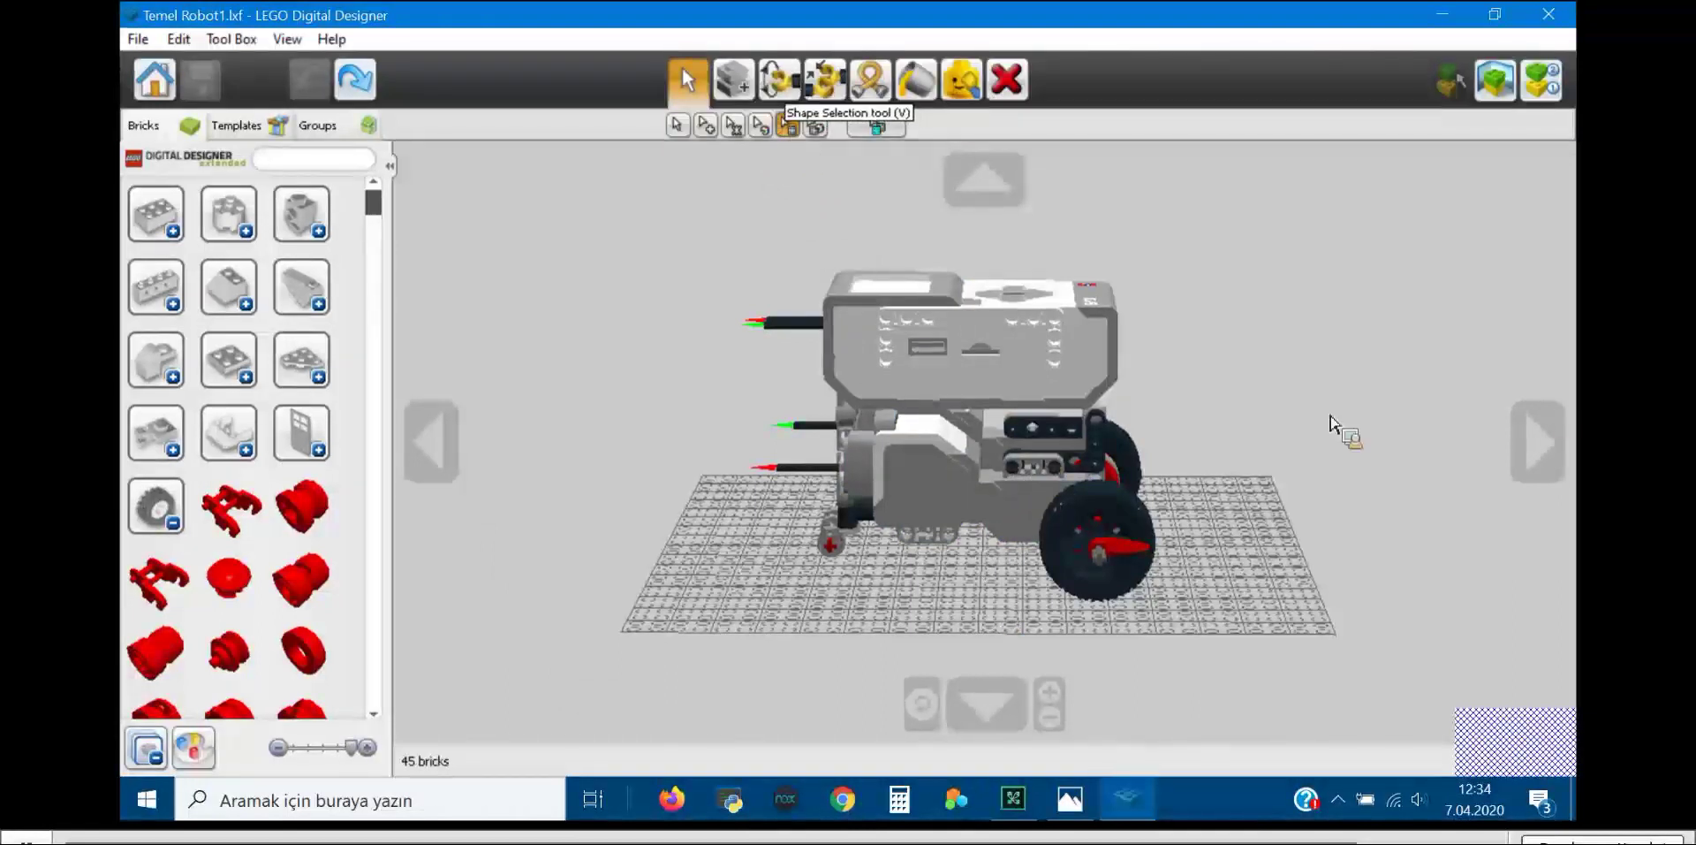
pyautogui.click(1546, 441)
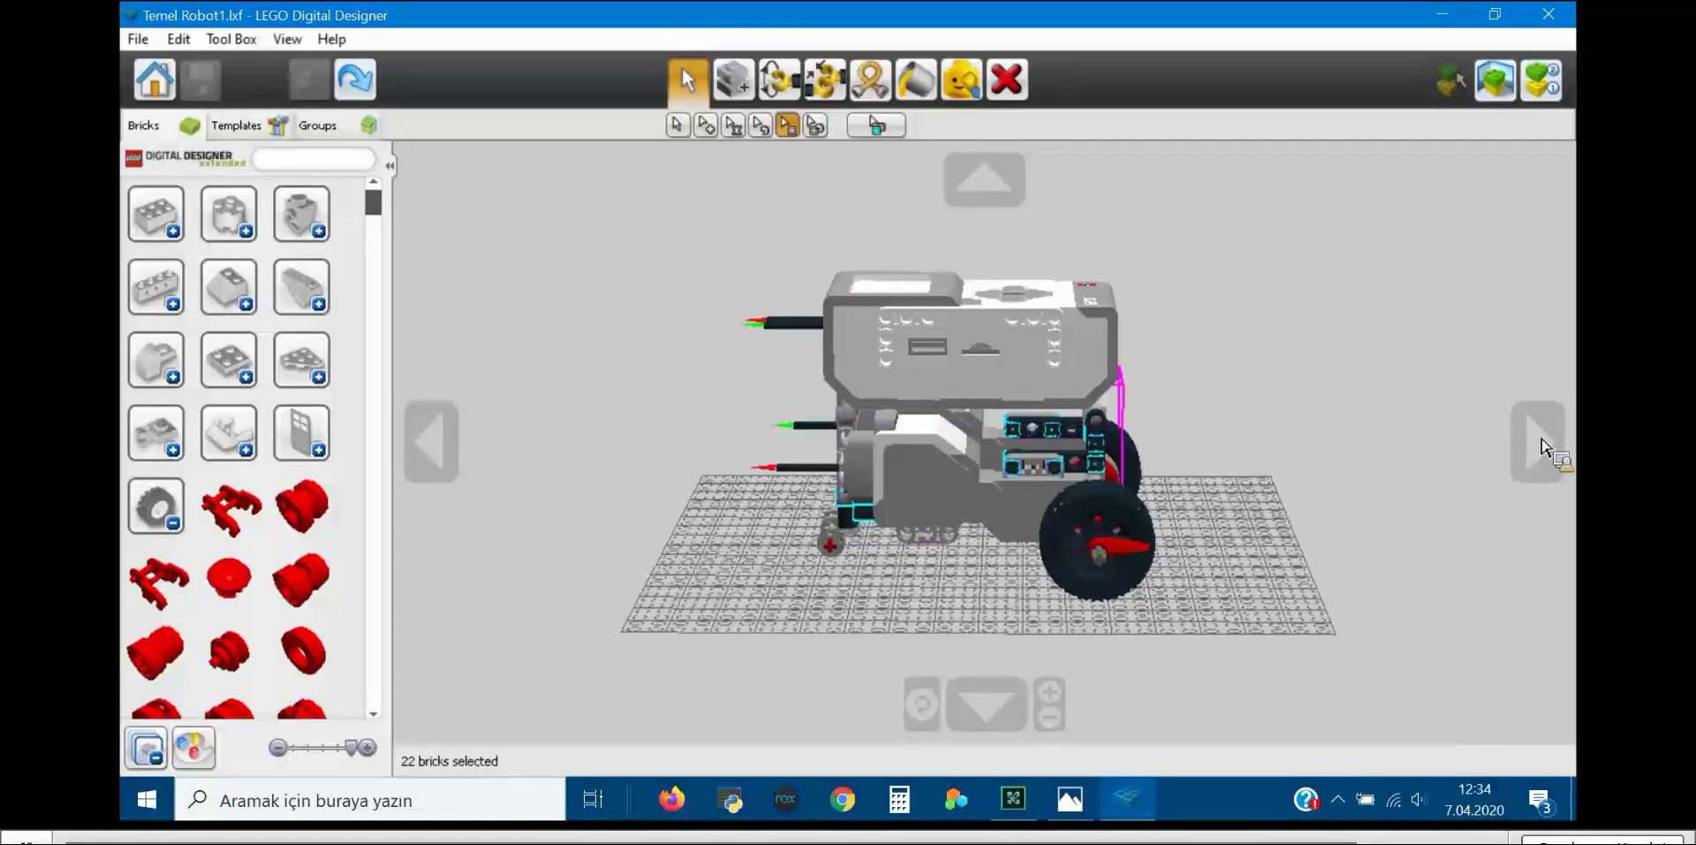
pyautogui.click(1539, 443)
pyautogui.click(1530, 448)
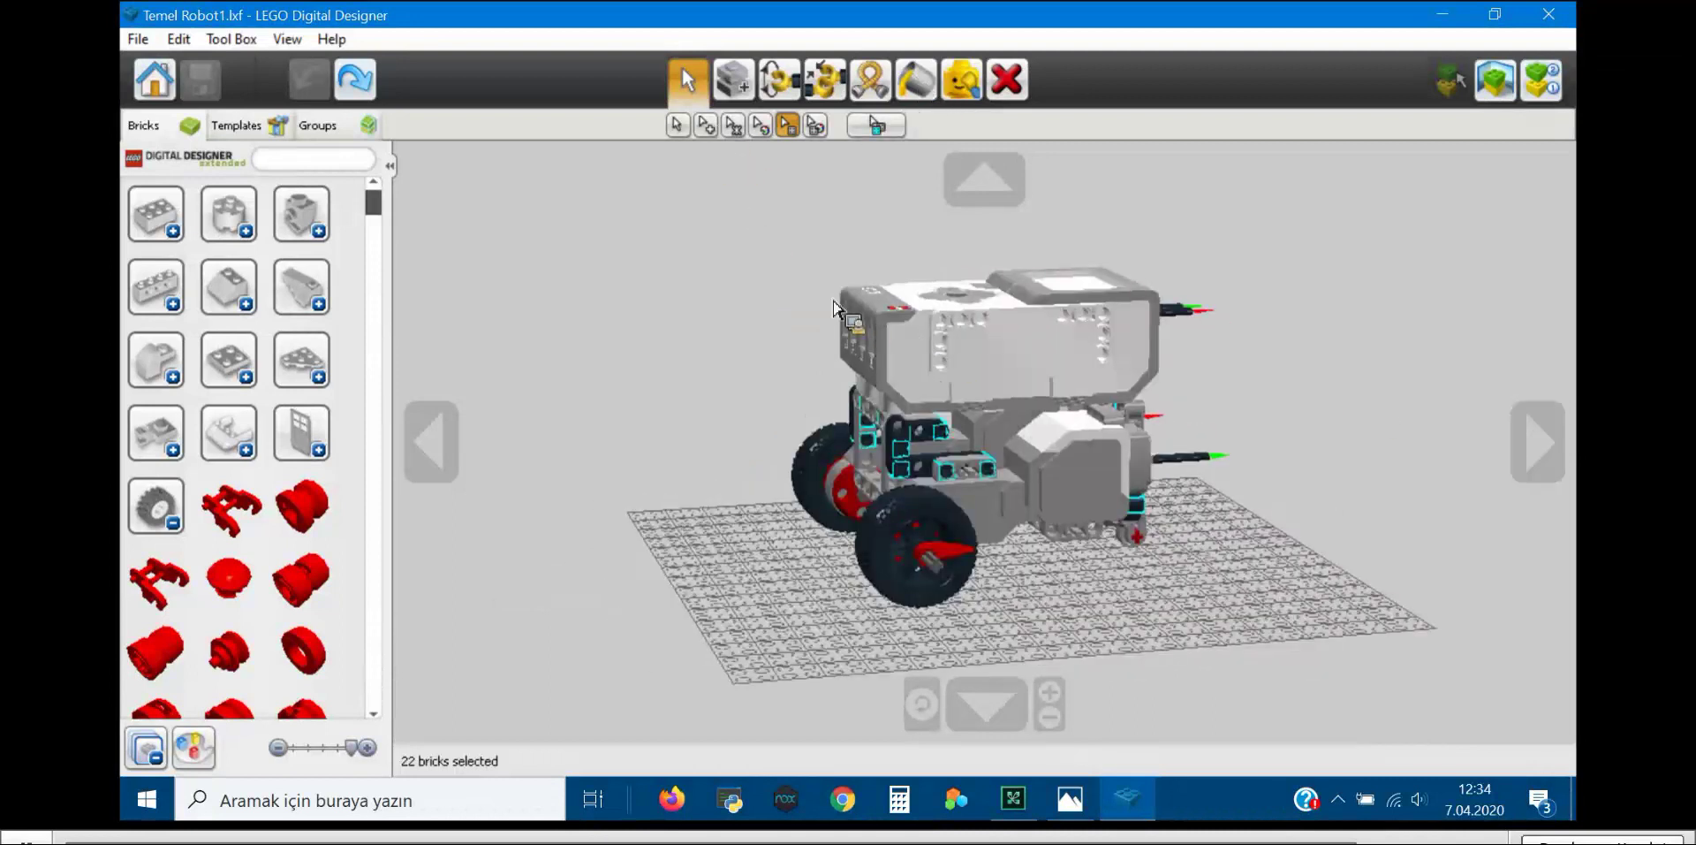
# Step: Paint the selected connector pins Bright Yellow, and undo the painting
pyautogui.press('b')
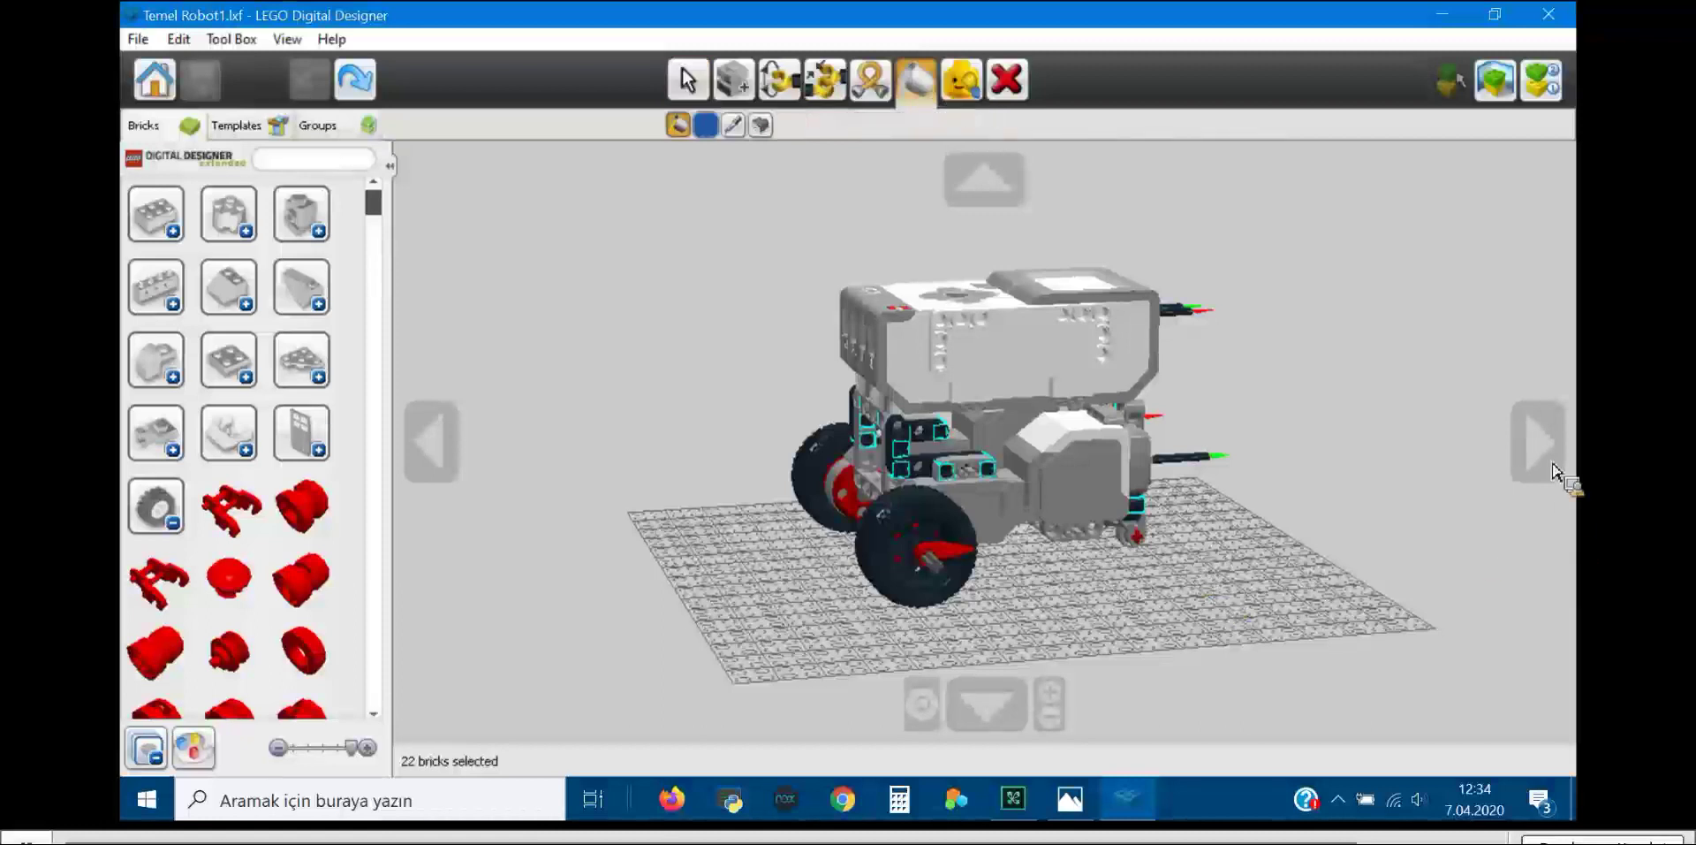
pyautogui.click(705, 124)
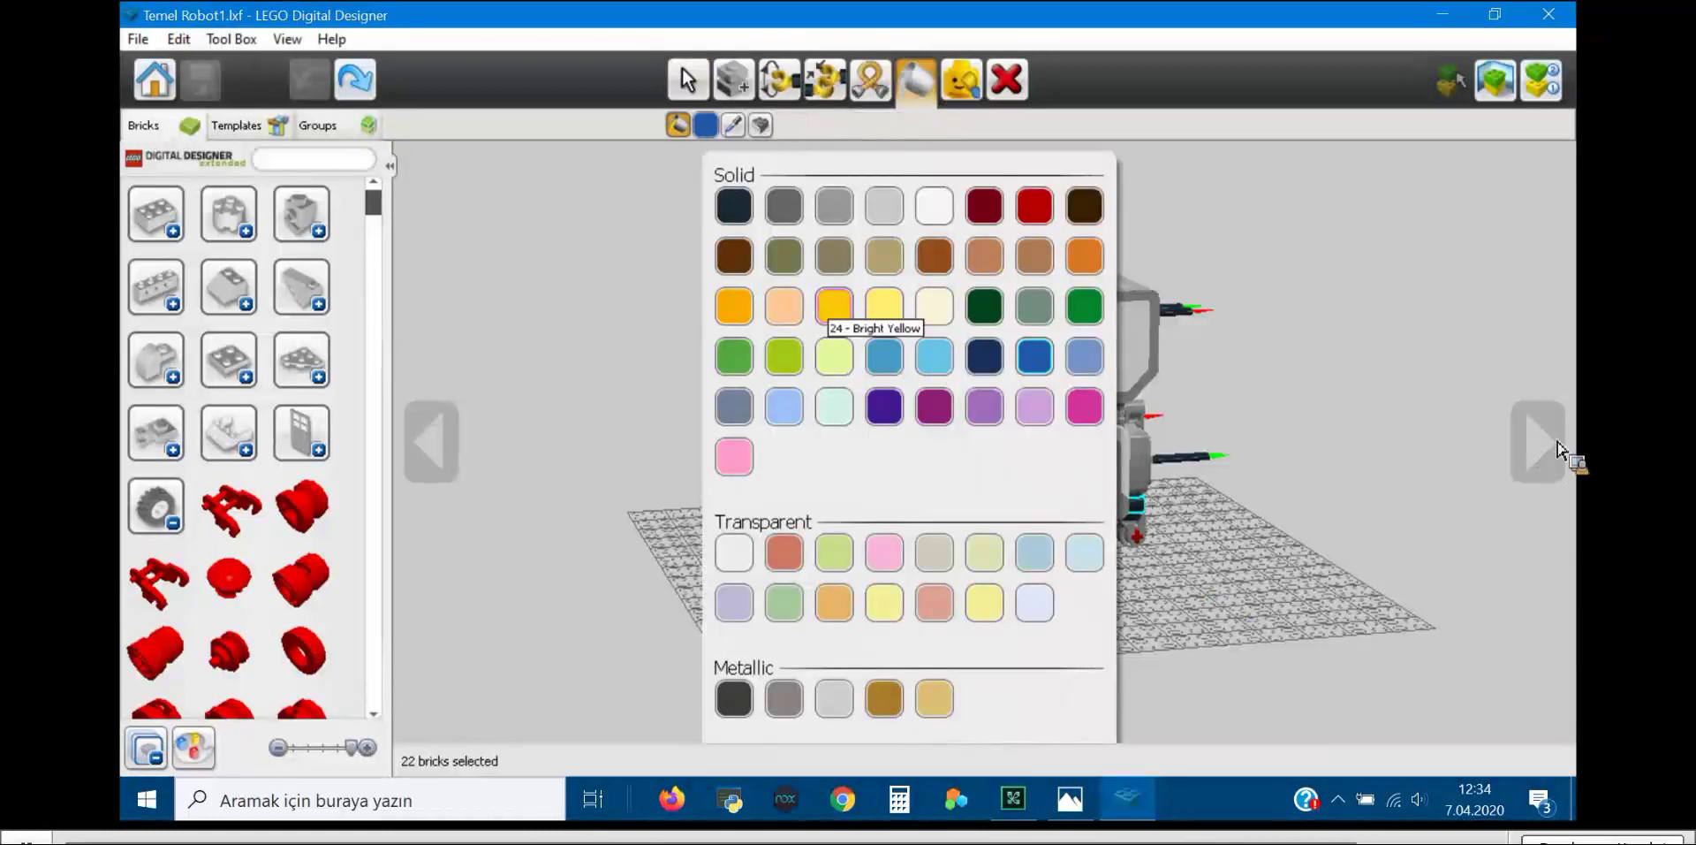
pyautogui.click(879, 303)
pyautogui.press('Right')
pyautogui.press('Right')
pyautogui.press('Right')
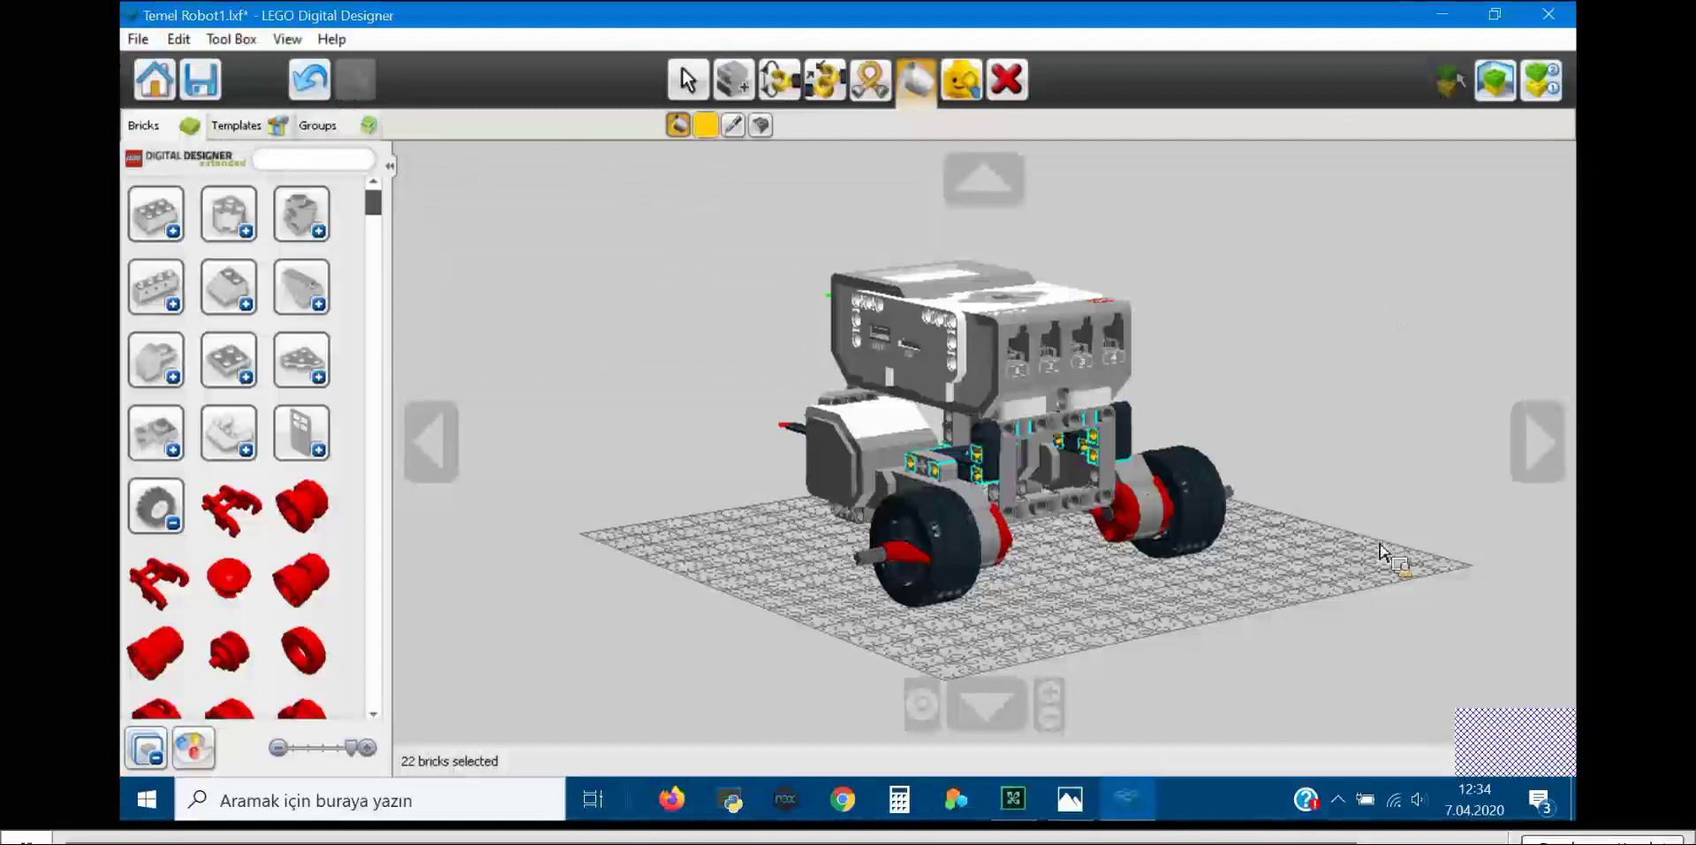
pyautogui.click(309, 79)
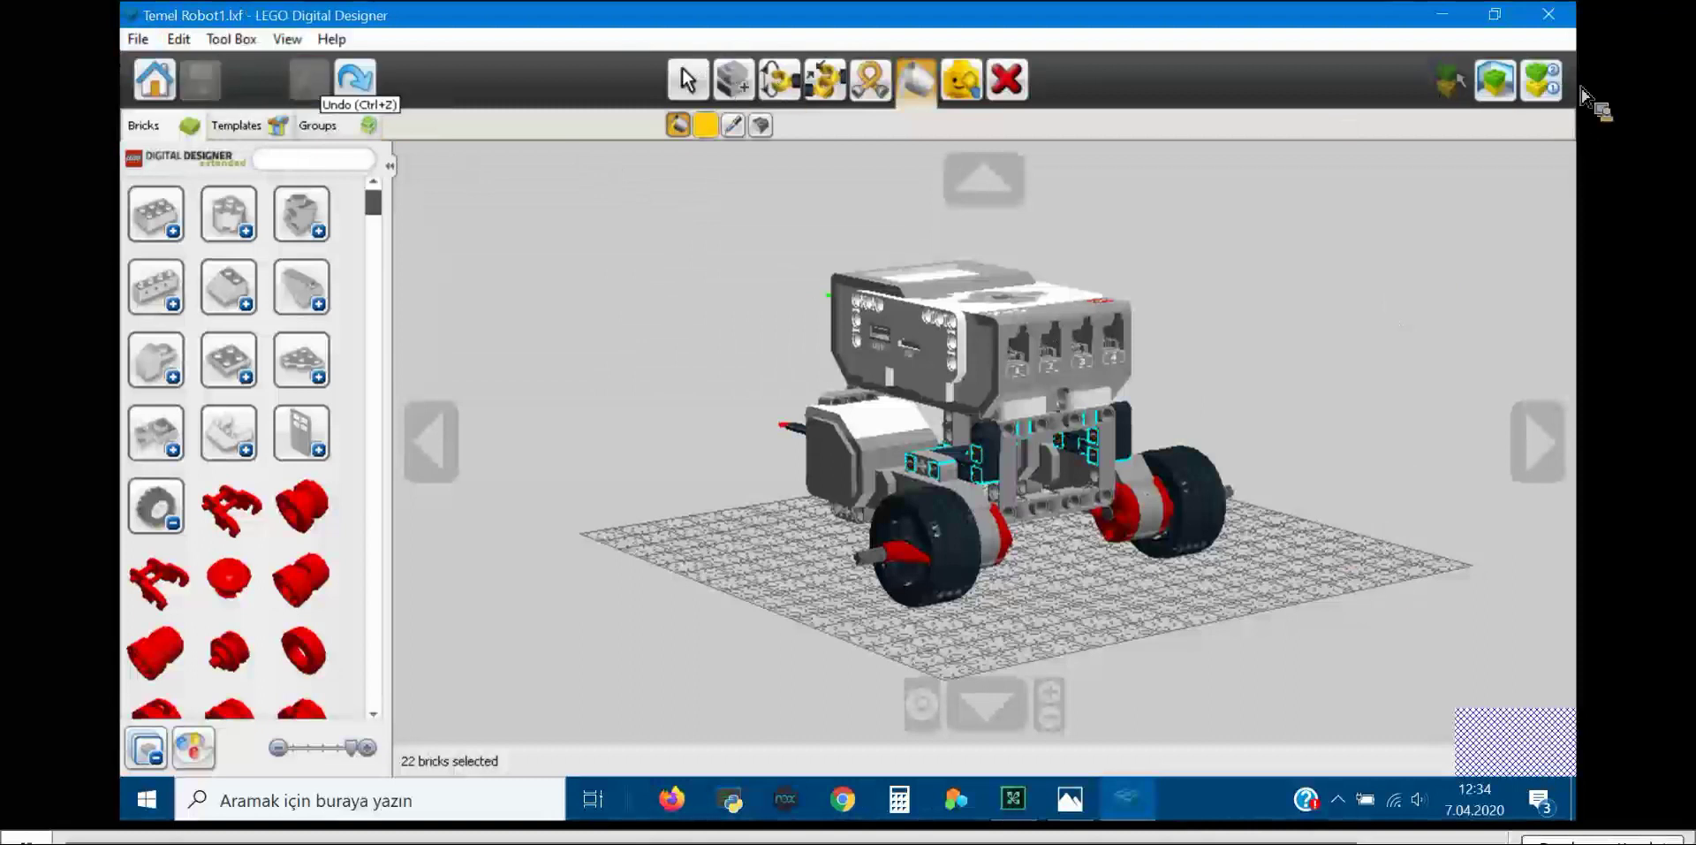
# Step: Clear the brick selection and show the robot in View mode
pyautogui.click(1500, 88)
pyautogui.press('Escape')
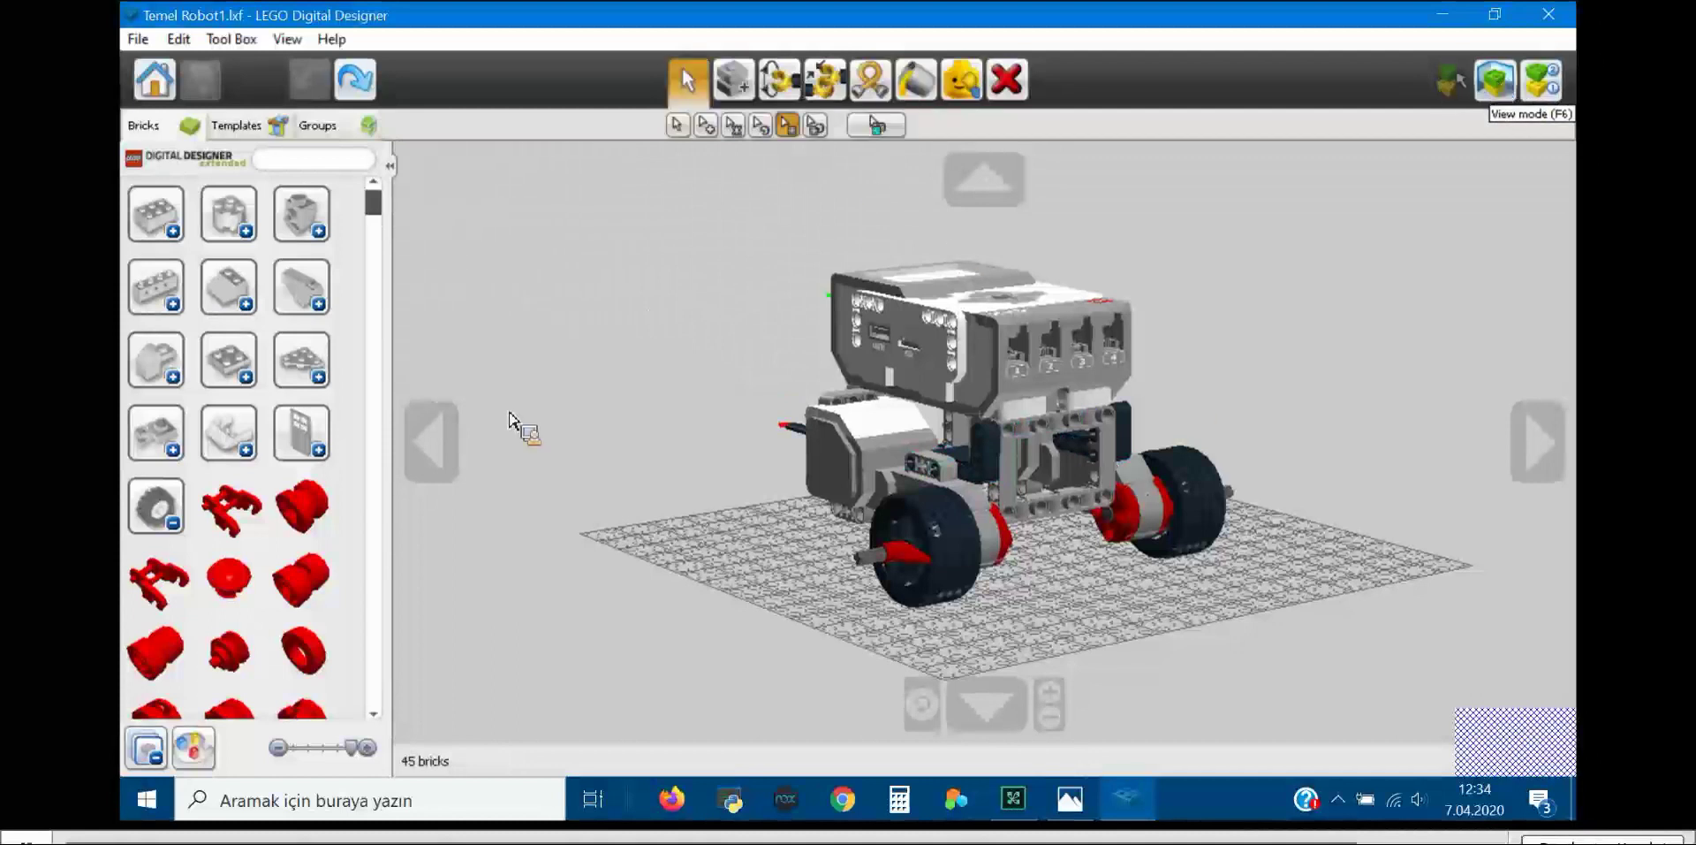
pyautogui.press('F6')
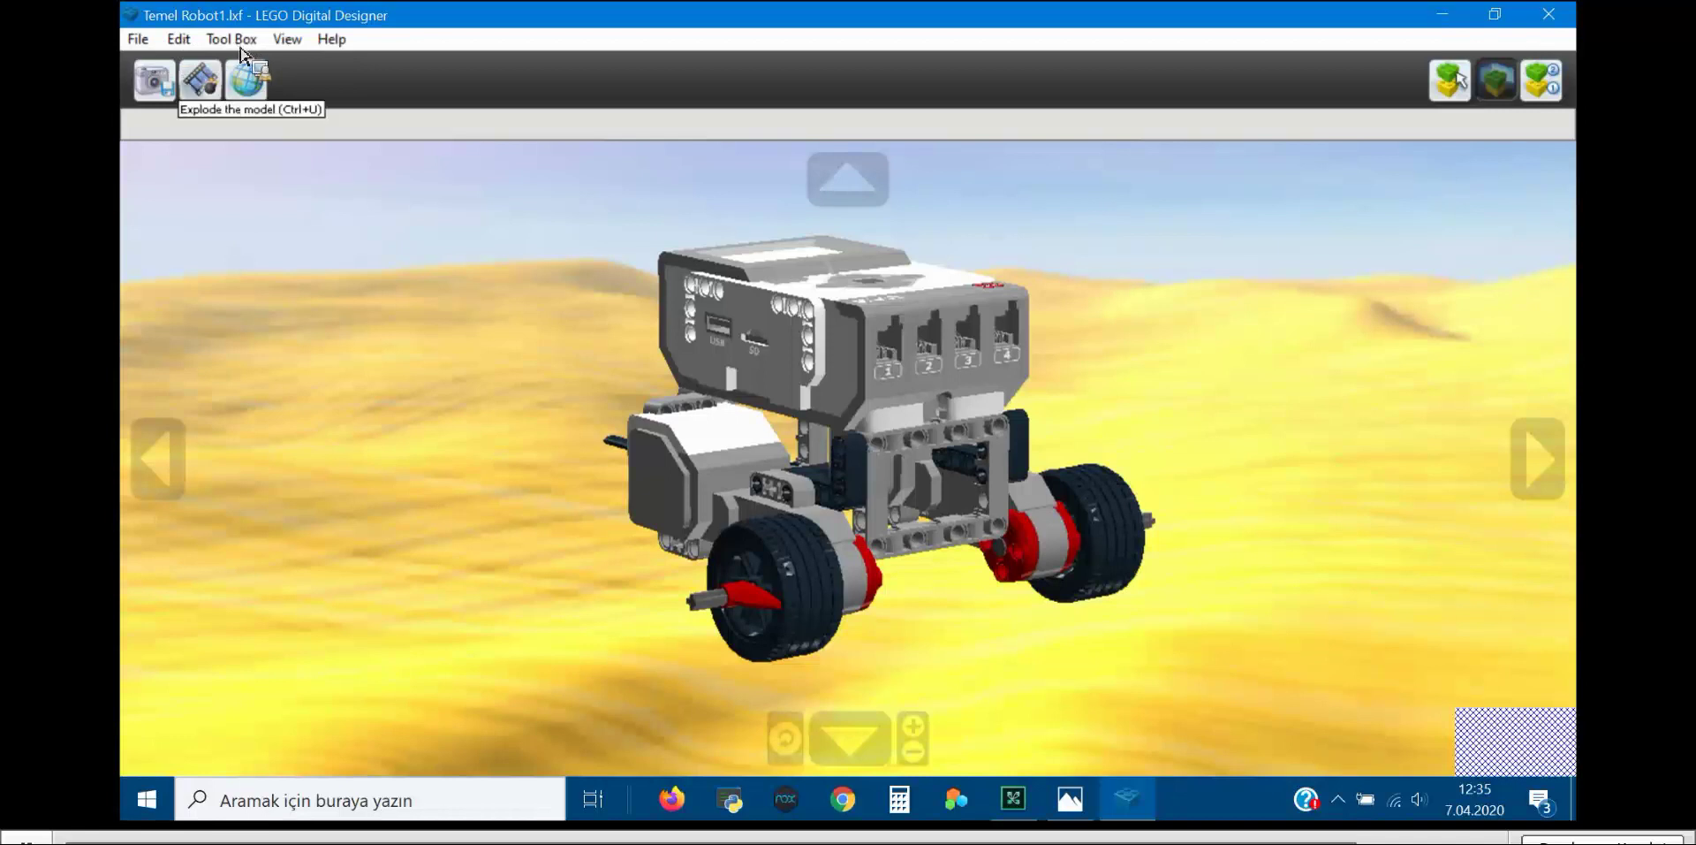
pyautogui.click(138, 39)
pyautogui.click(259, 78)
pyautogui.press('Down')
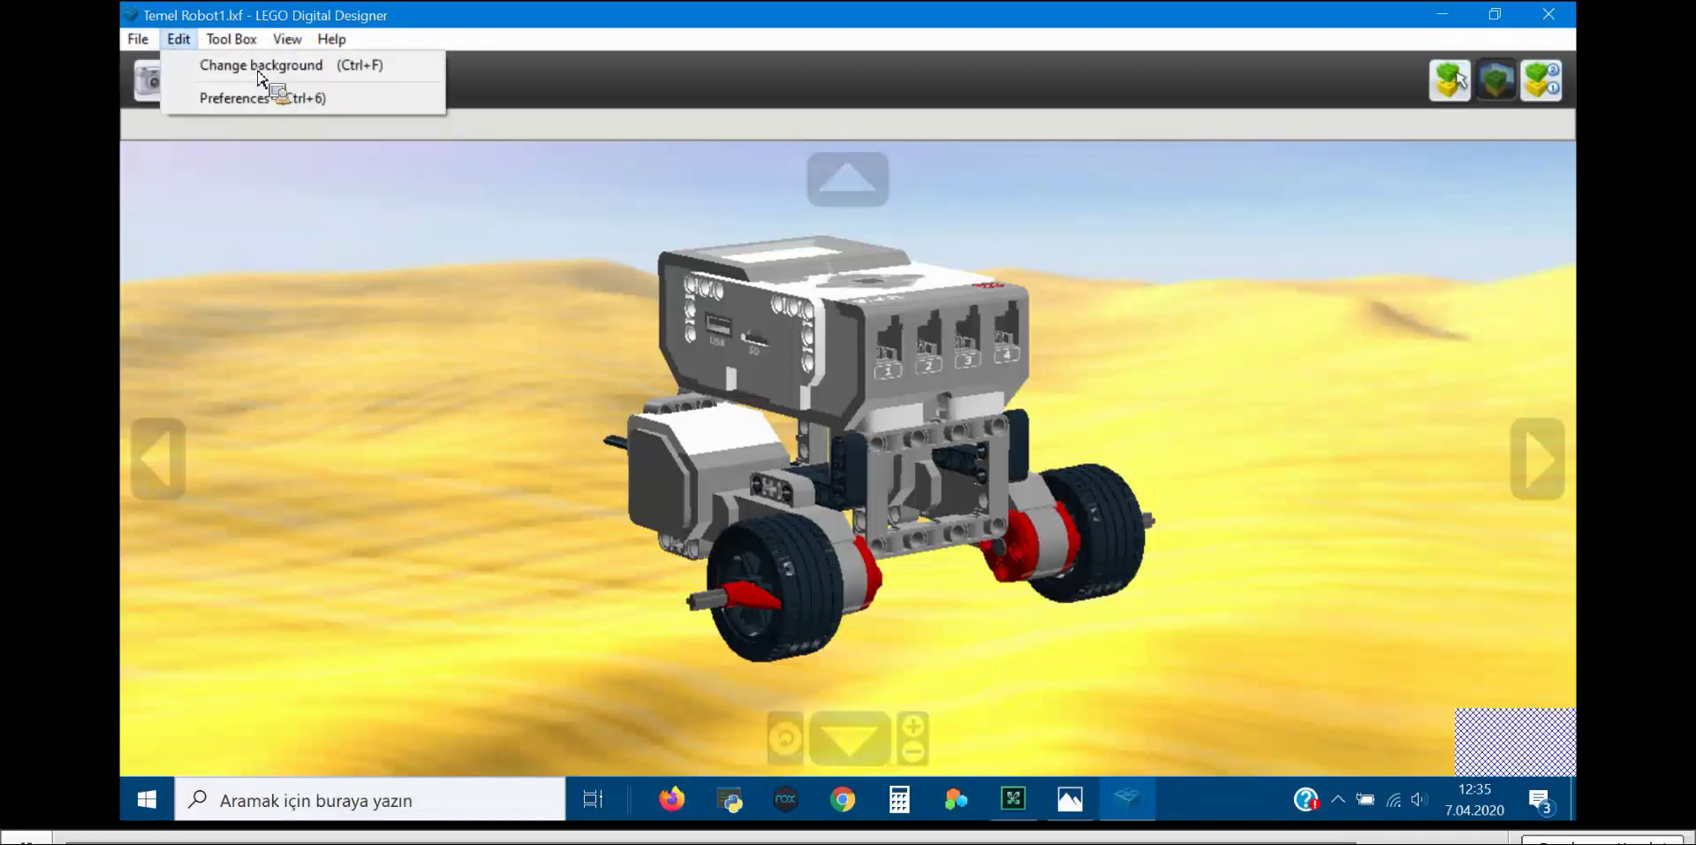
pyautogui.press('Right')
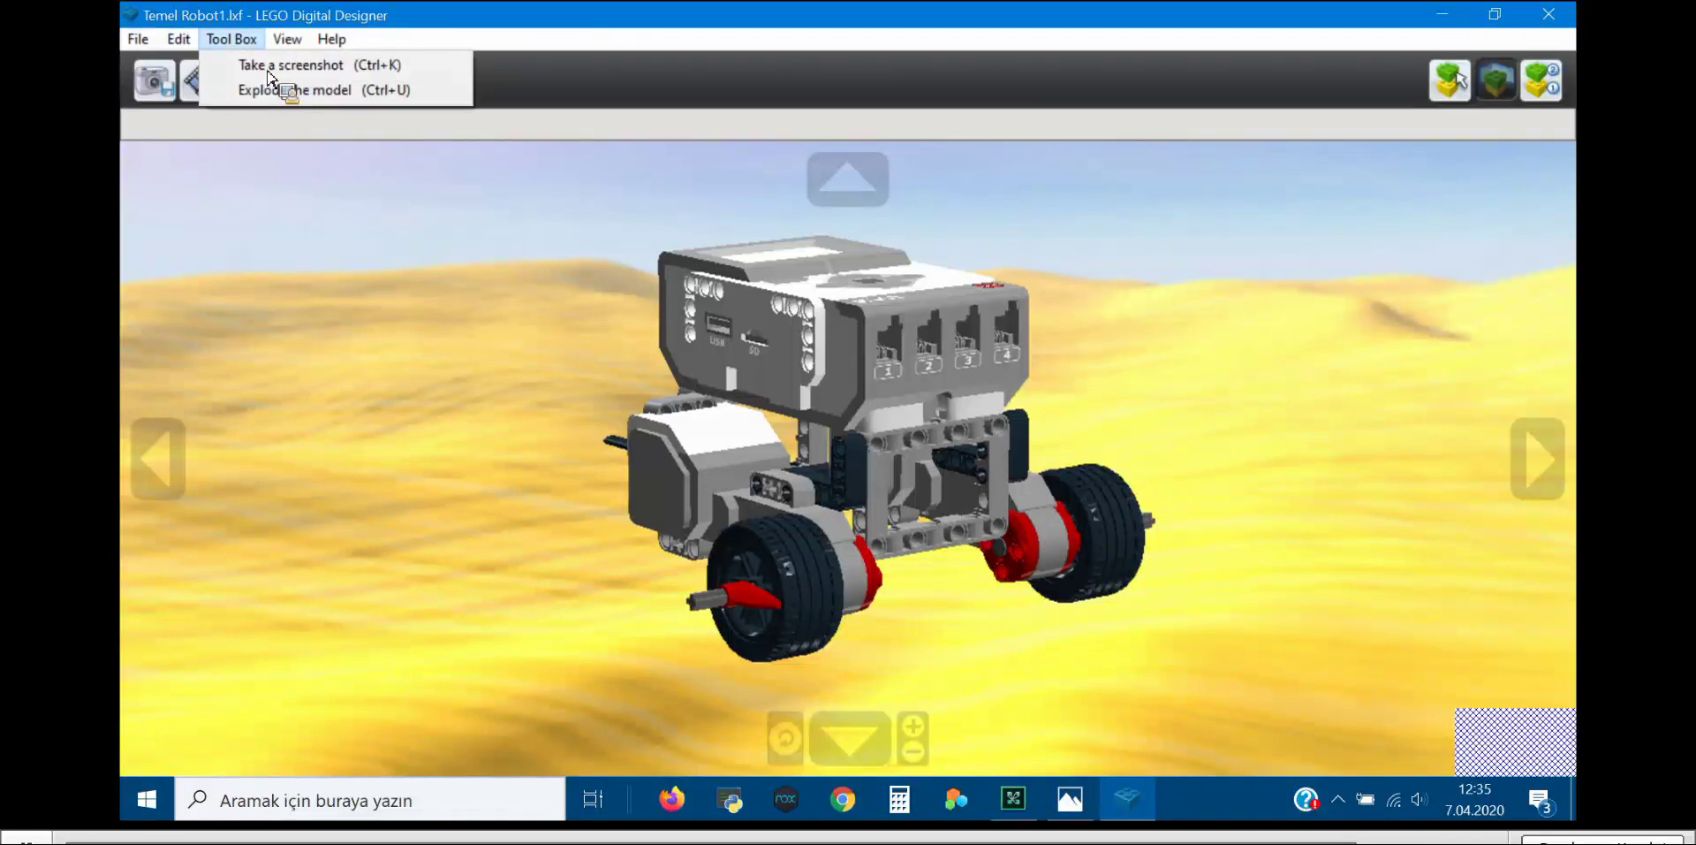
pyautogui.press('Down')
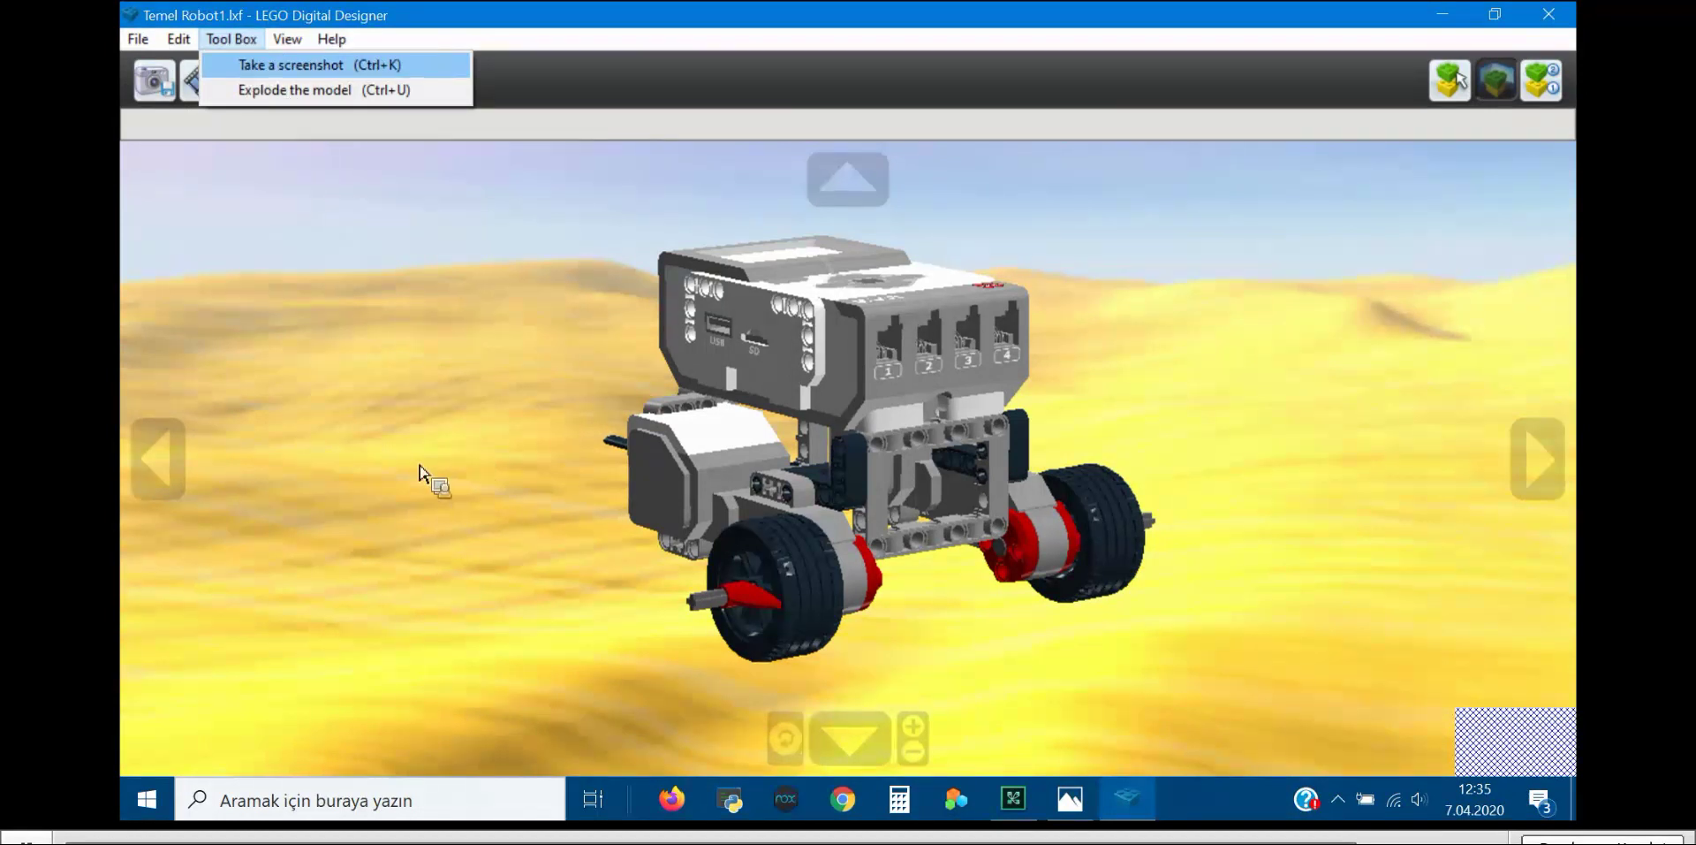
pyautogui.click(187, 442)
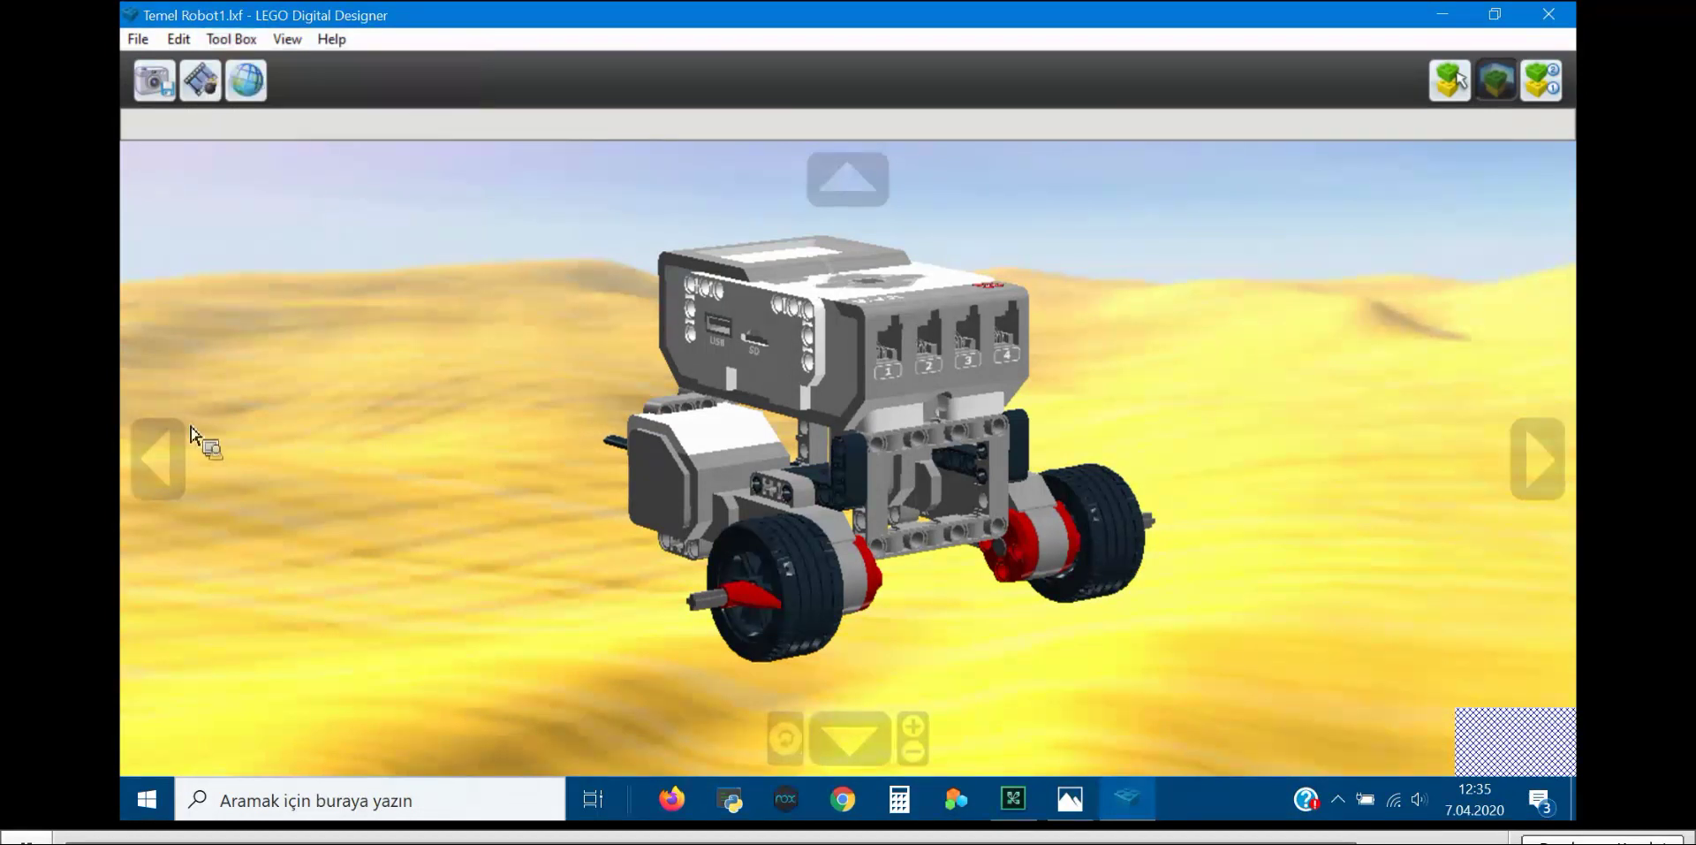
# Step: Cycle the background through the sea and space scenes and settle on the green mountain landscape
pyautogui.click(247, 81)
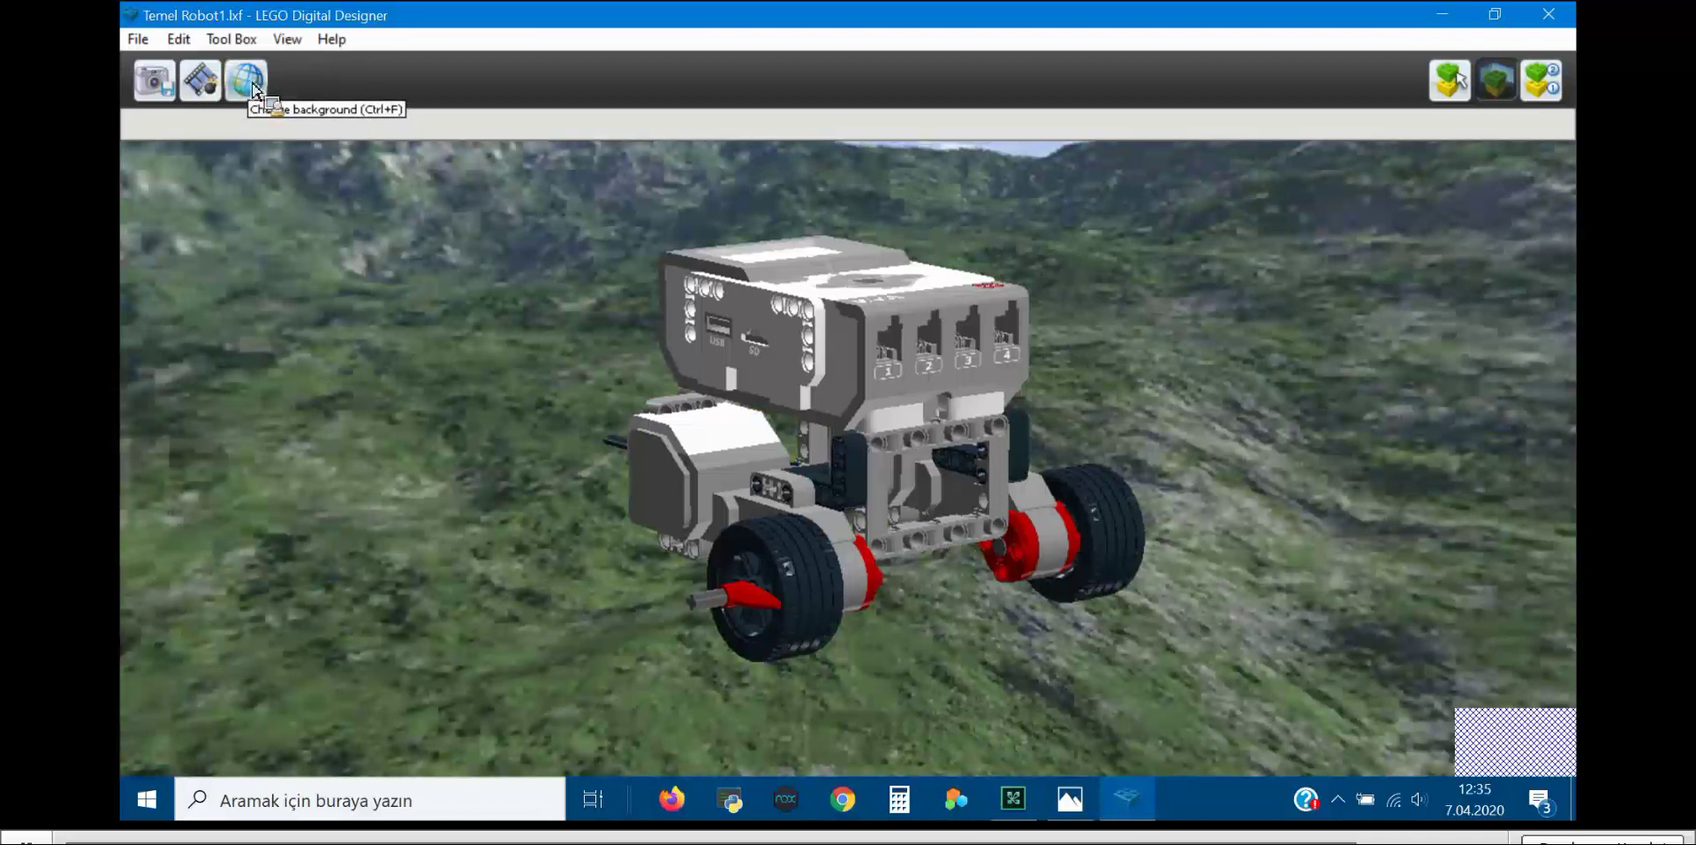
pyautogui.click(252, 84)
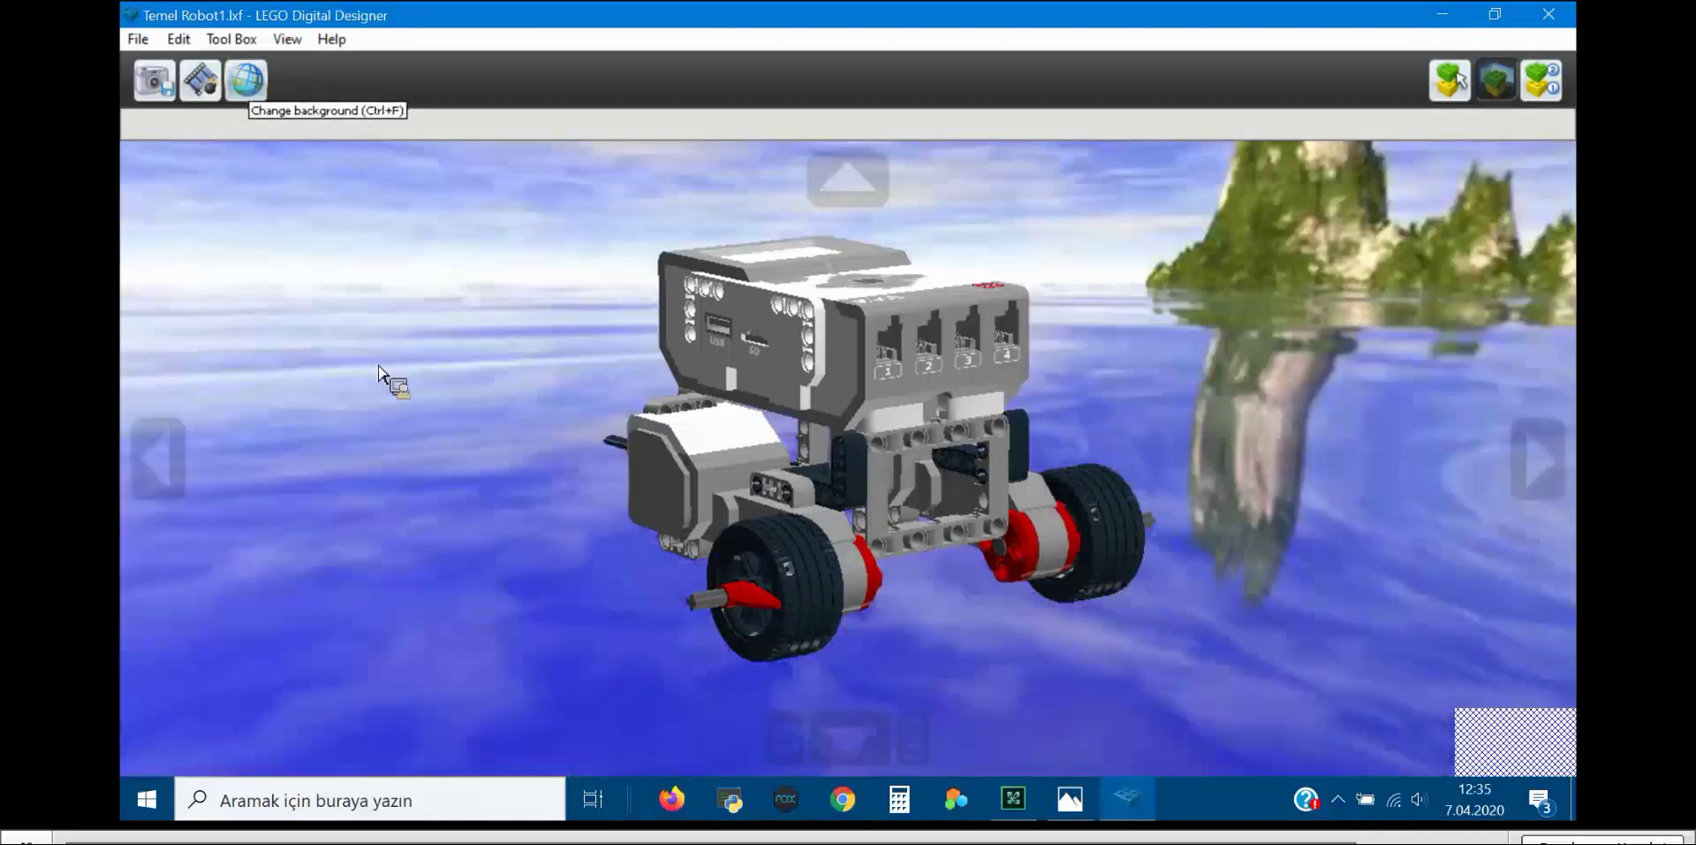
pyautogui.click(212, 89)
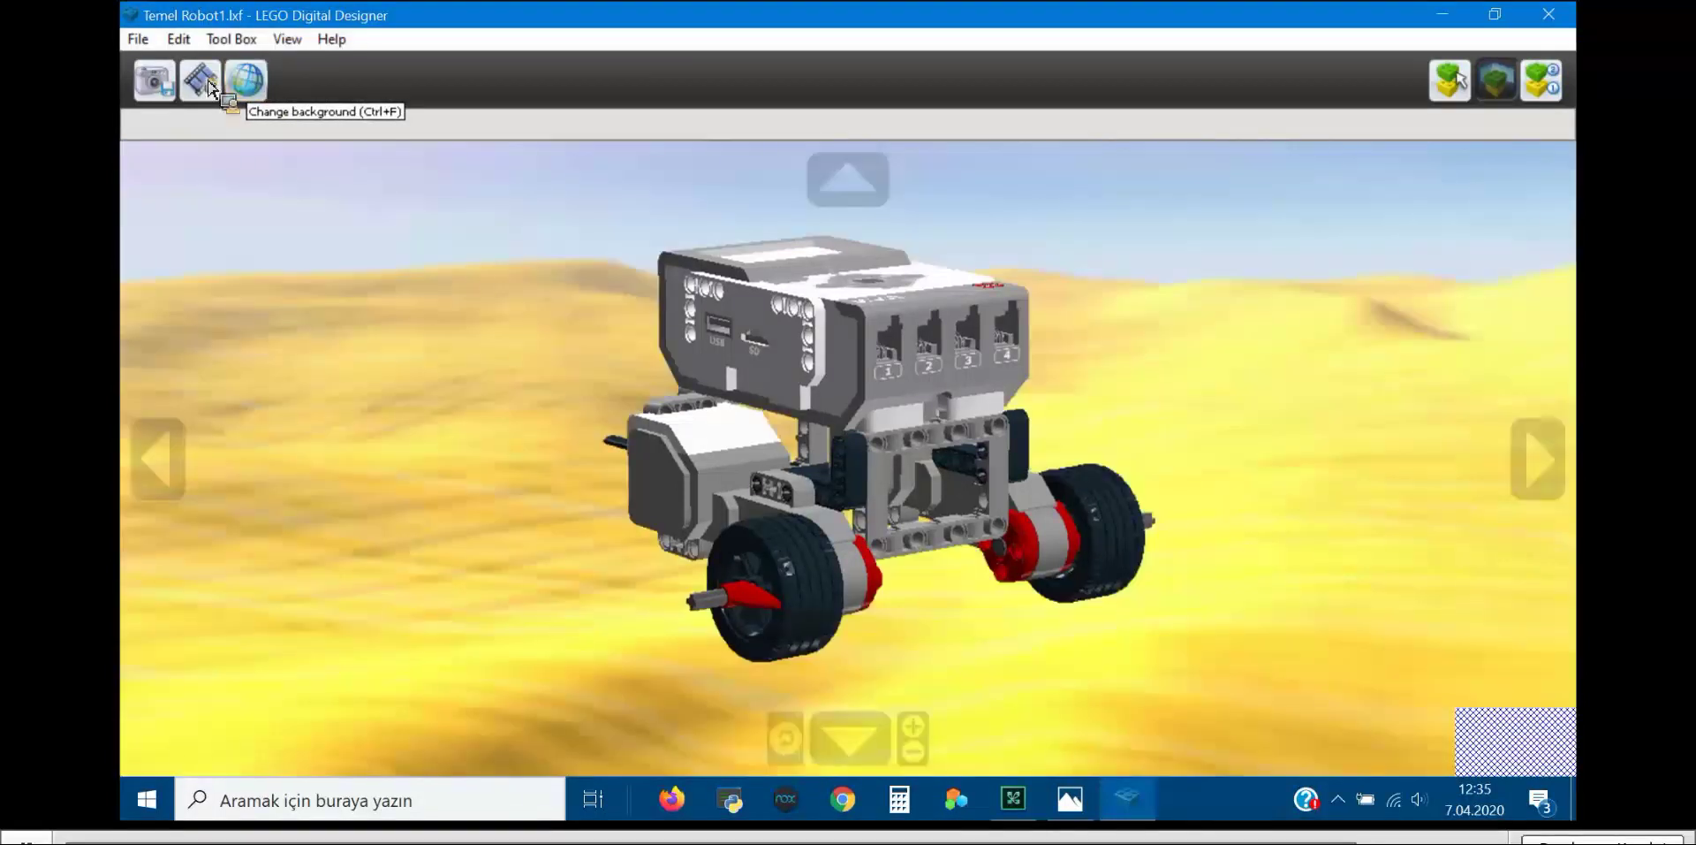
pyautogui.click(210, 87)
pyautogui.click(210, 86)
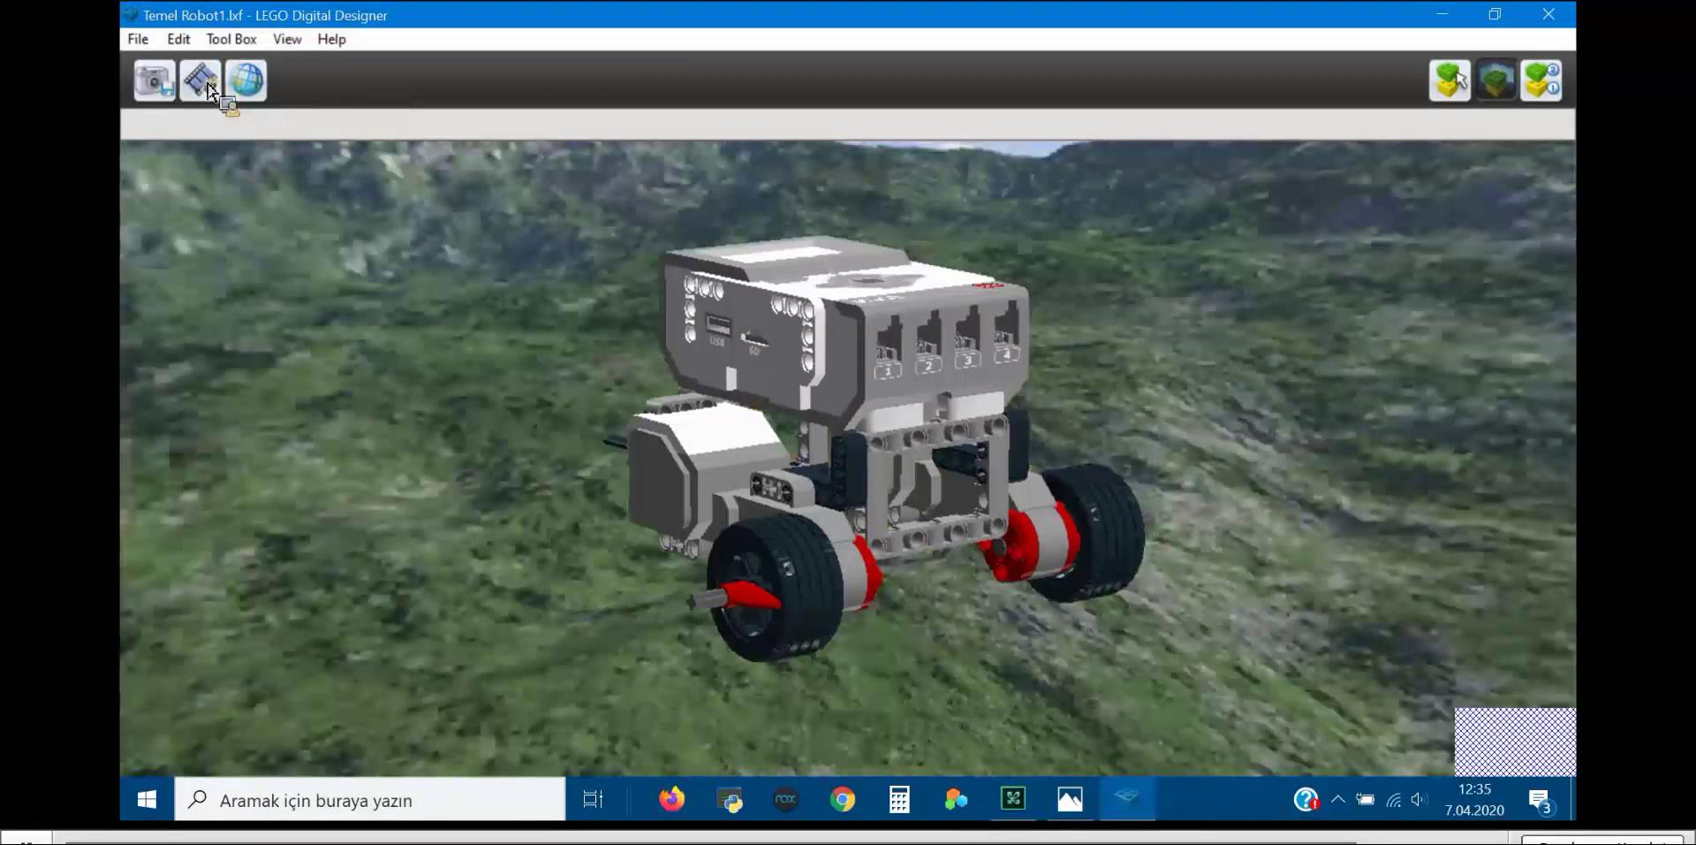
# Step: Explode the model, and start taking a screenshot but cancel saving it
pyautogui.click(203, 84)
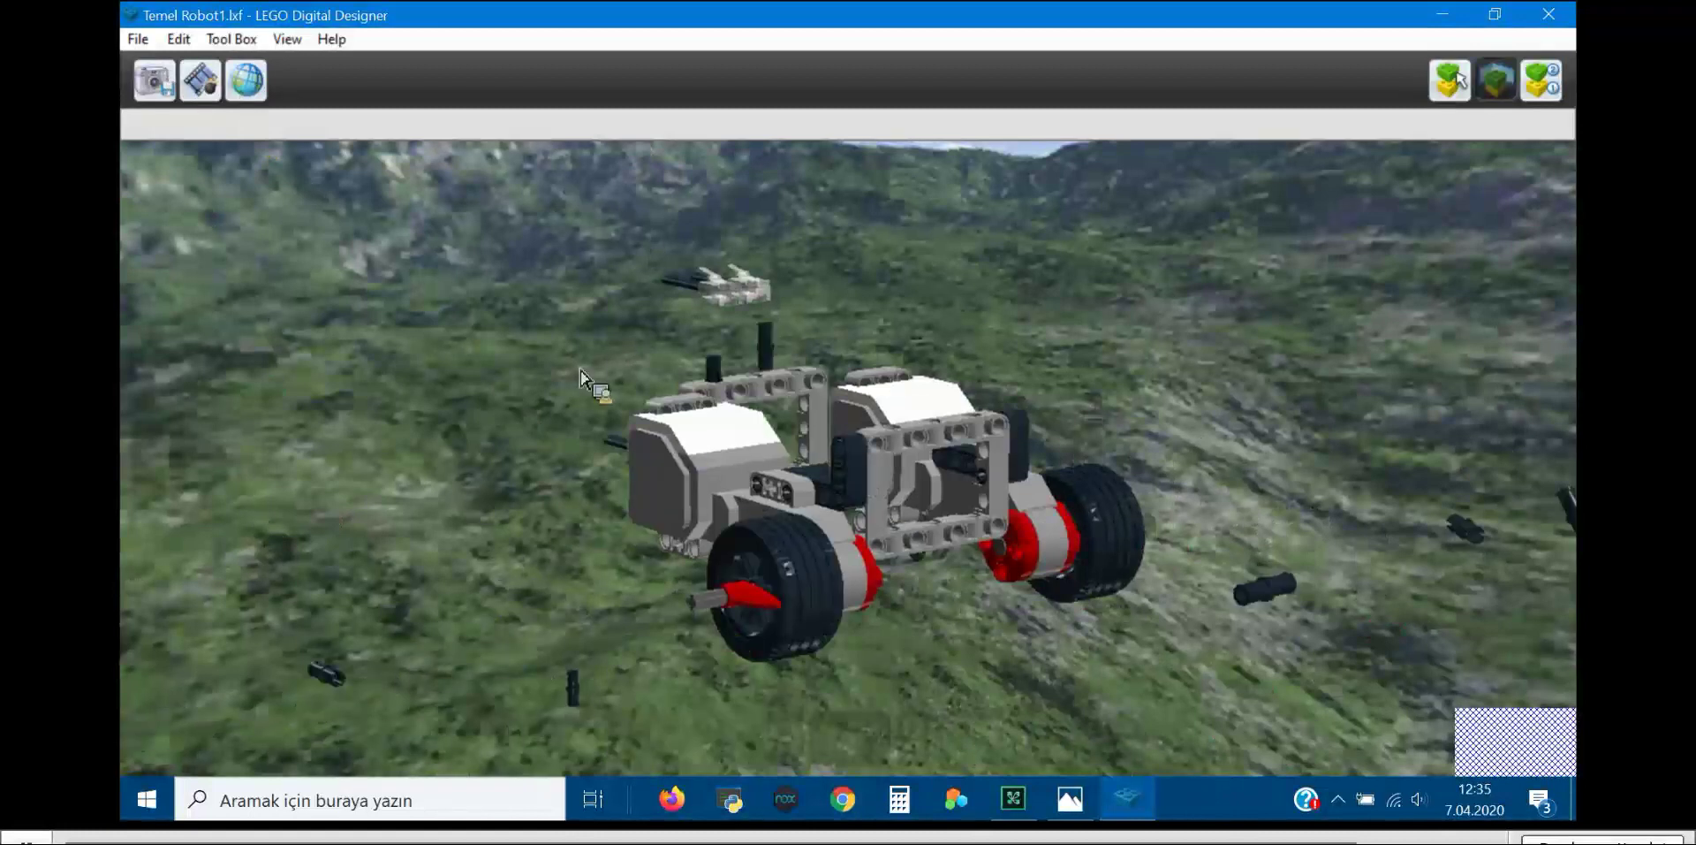
pyautogui.hotkey('ctrl', 'k')
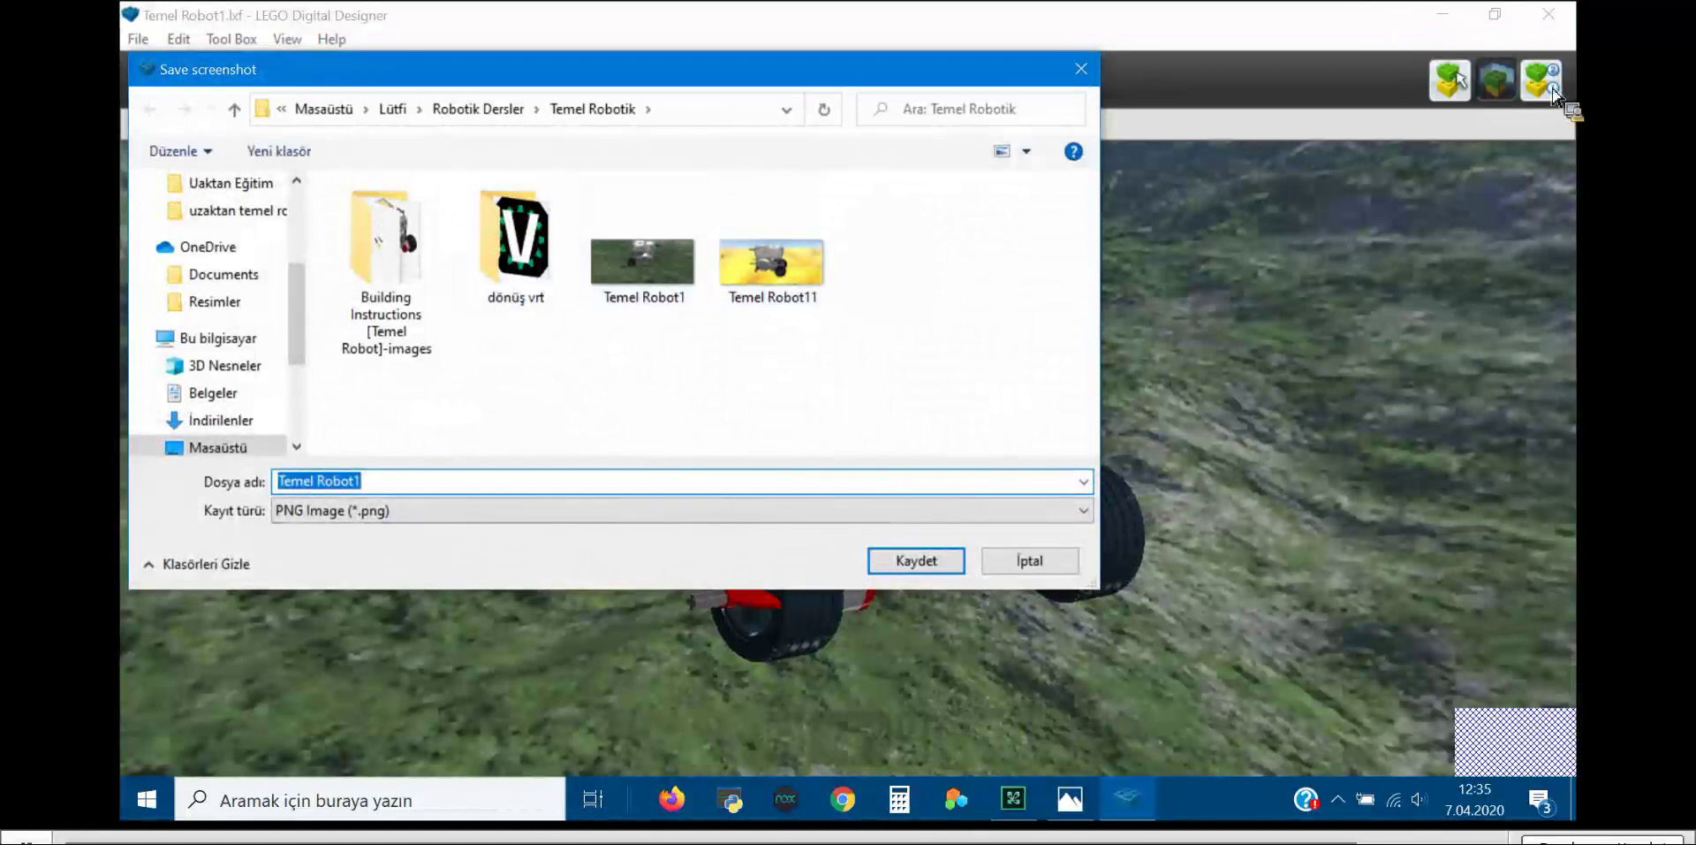
pyautogui.click(1029, 561)
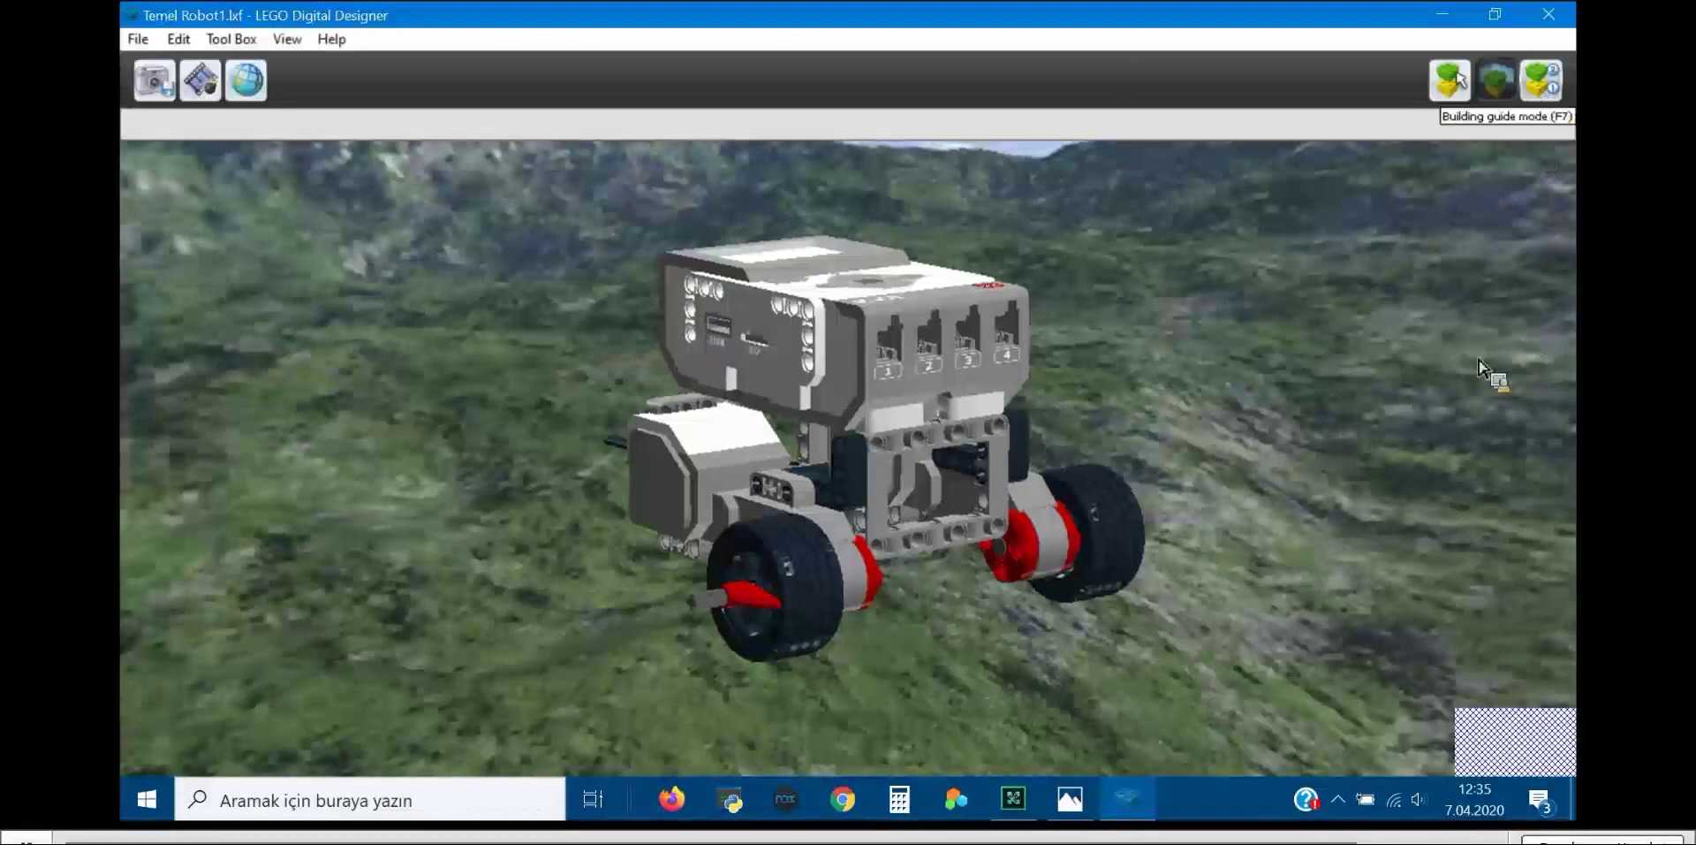
# Step: Switch to Building guide mode to generate the robot's building instructions
pyautogui.press('F7')
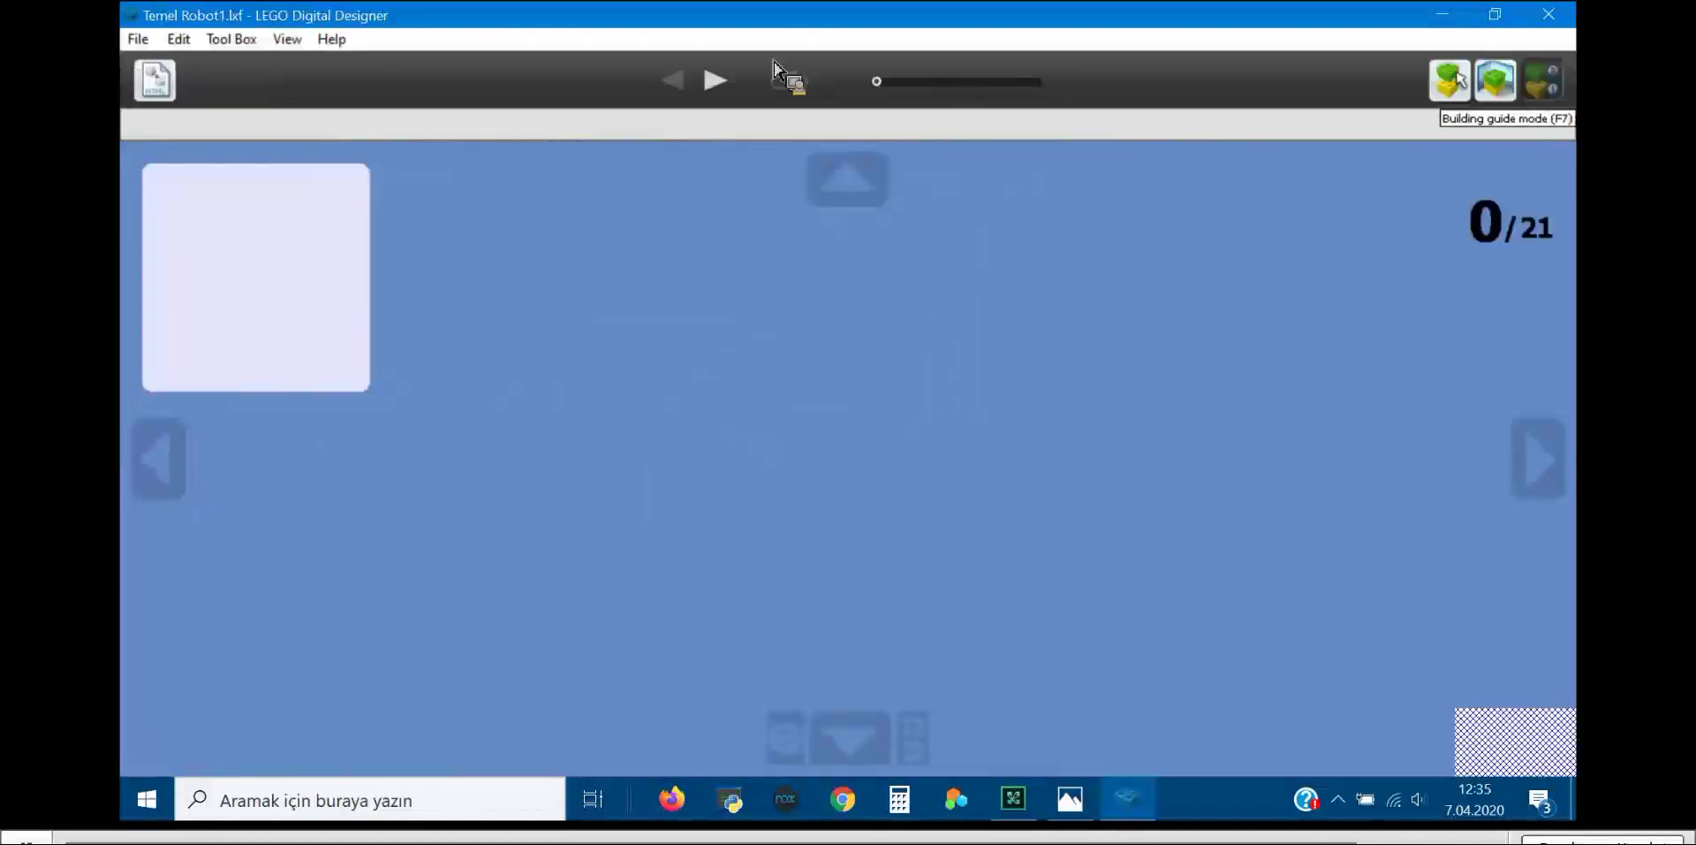